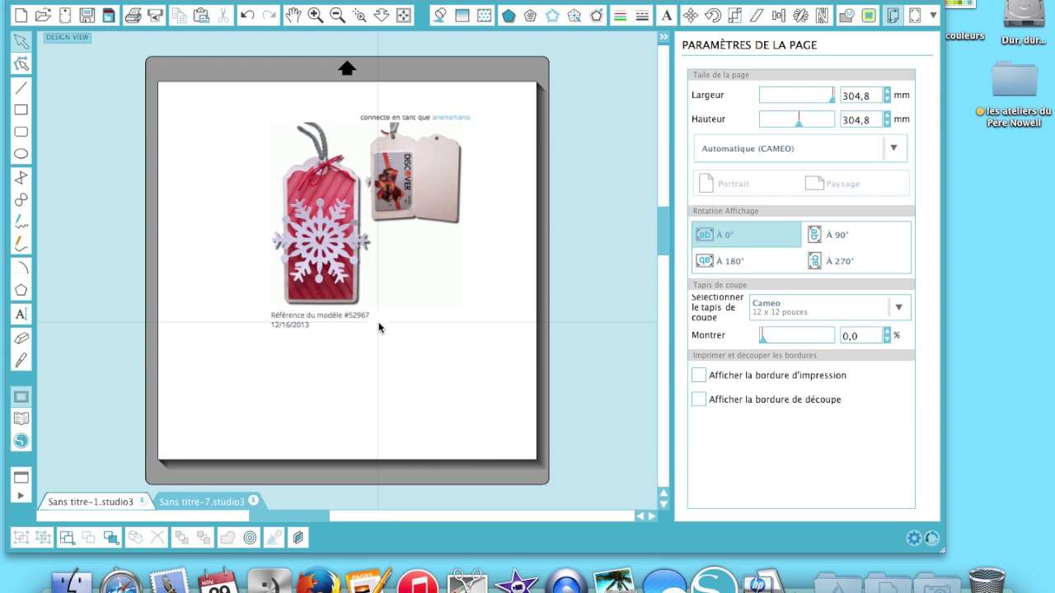
Step: Switch to the document Sans titre-7.studio3 and ungroup the tag and snowflake design into its separate pieces
left_click(223, 504)
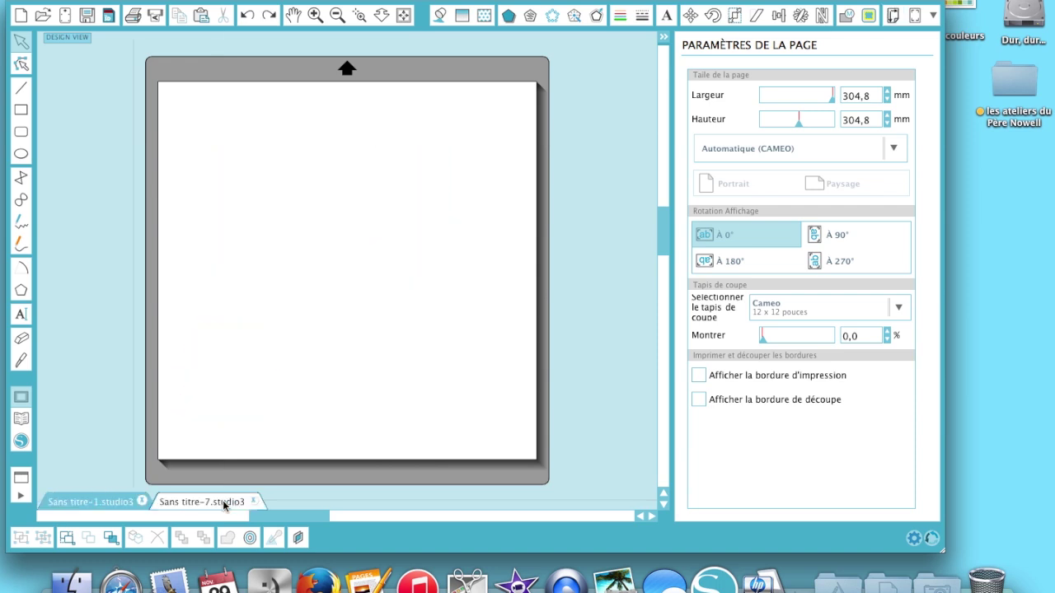
left_click(245, 251)
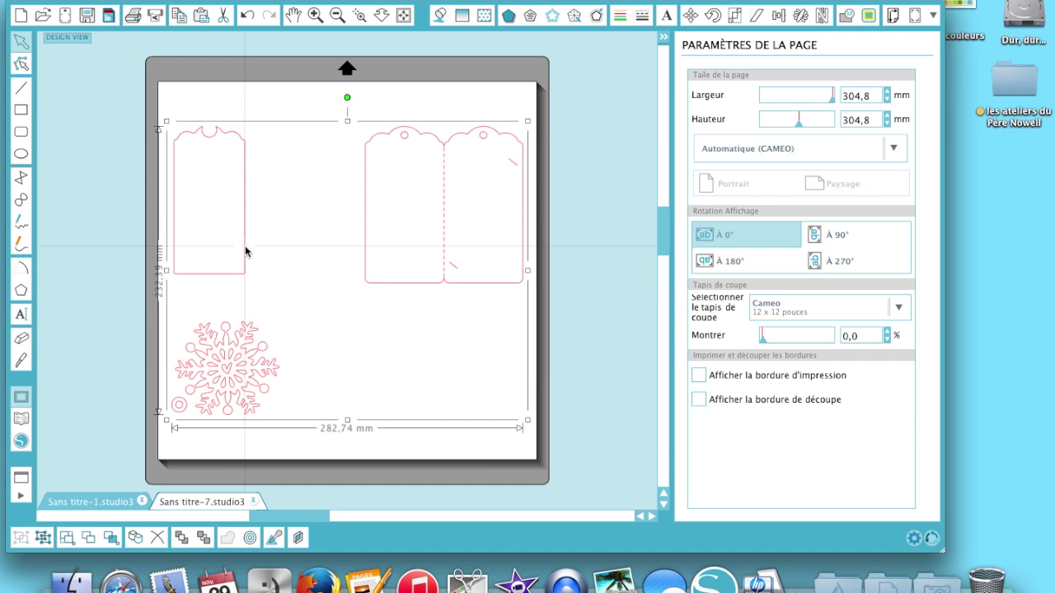
right_click(245, 252)
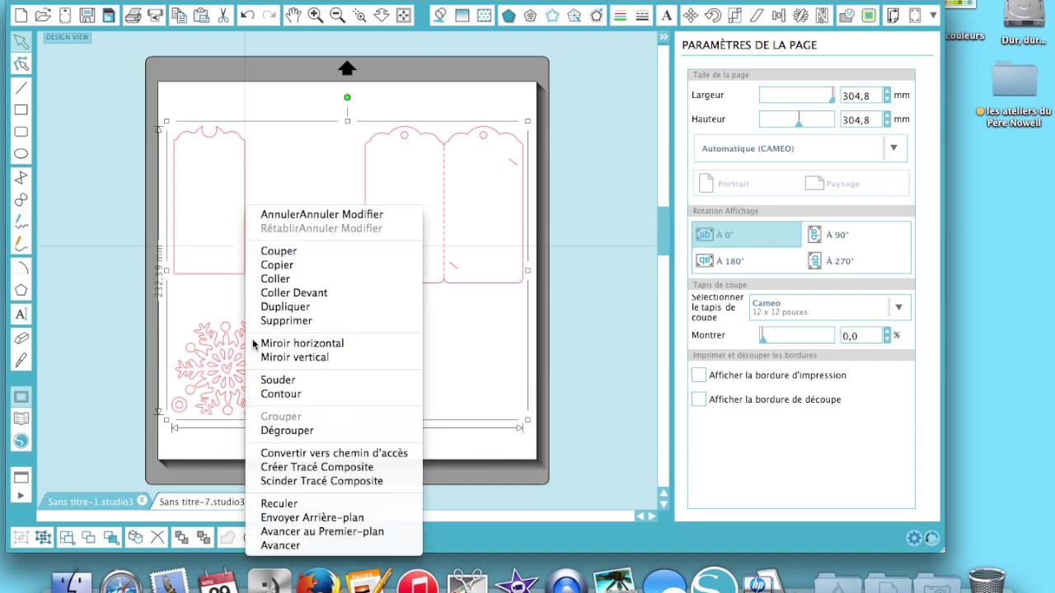
left_click(258, 437)
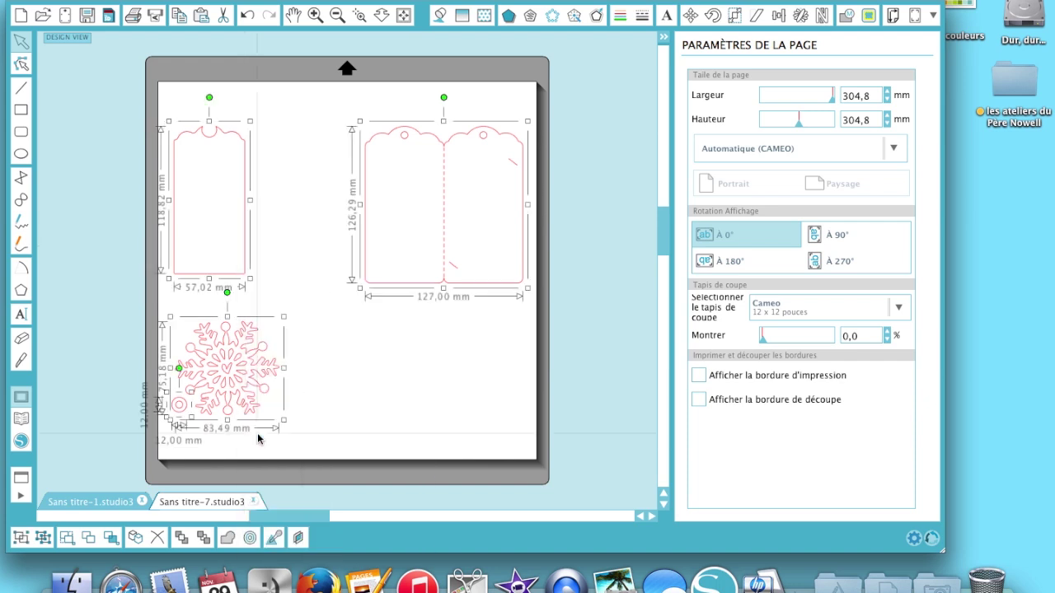
left_click(324, 141)
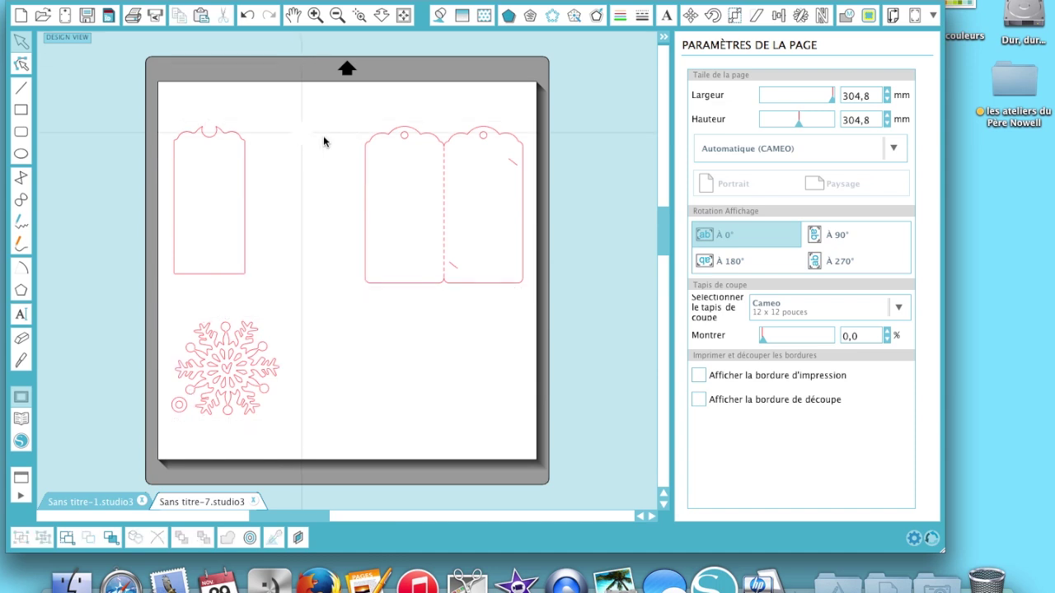
Step: Move the double tag, snowflake and small ring off the page to its right, and the single tag off to its left
right_click(383, 139)
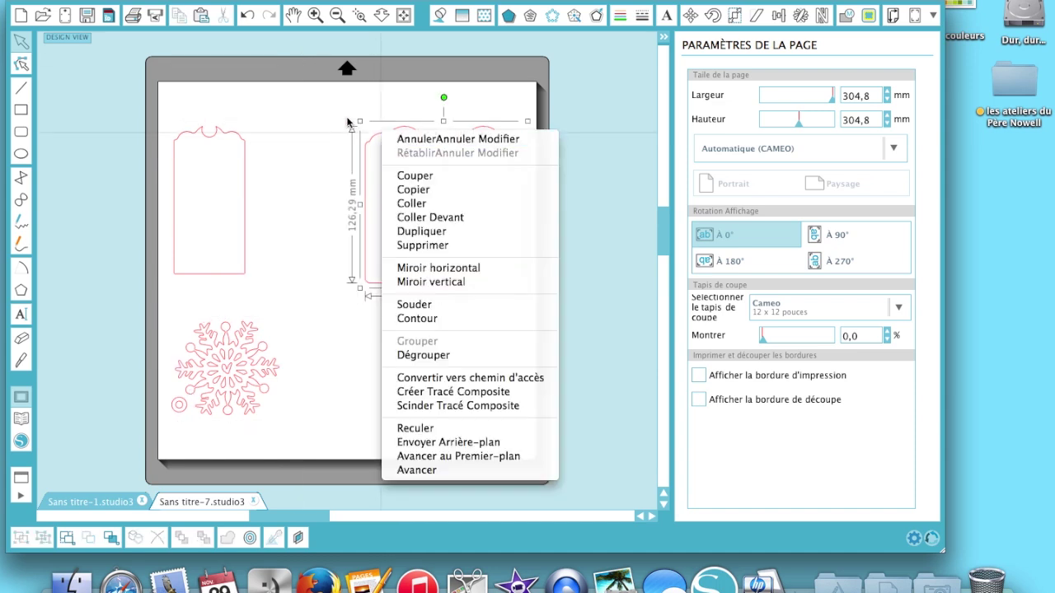
left_click(386, 130)
left_click(401, 133)
left_click_drag(401, 133, 607, 63)
left_click_drag(227, 354, 619, 263)
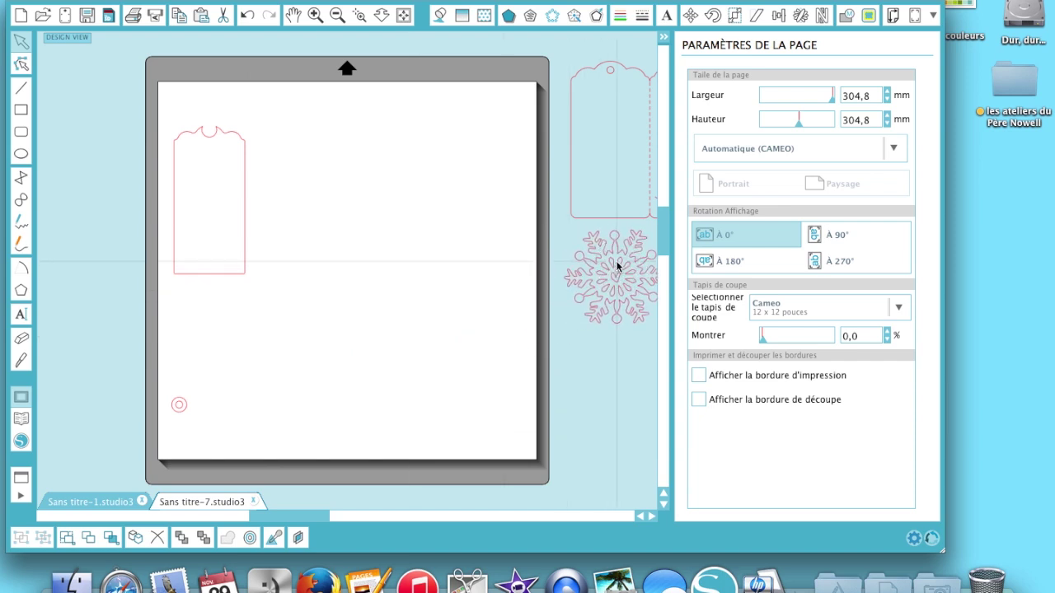
left_click(182, 405)
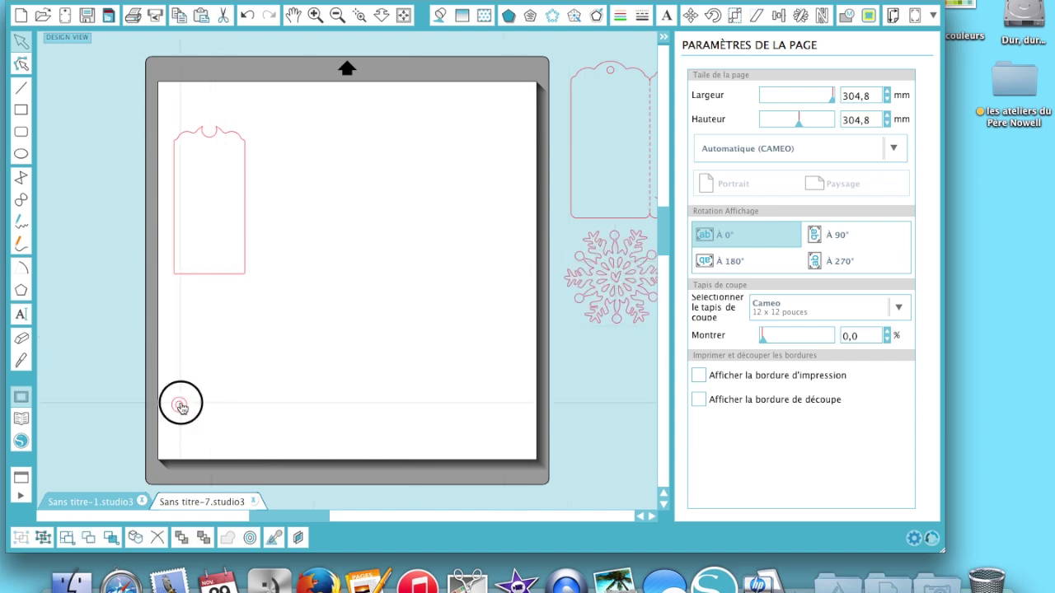
left_click_drag(182, 406, 624, 372)
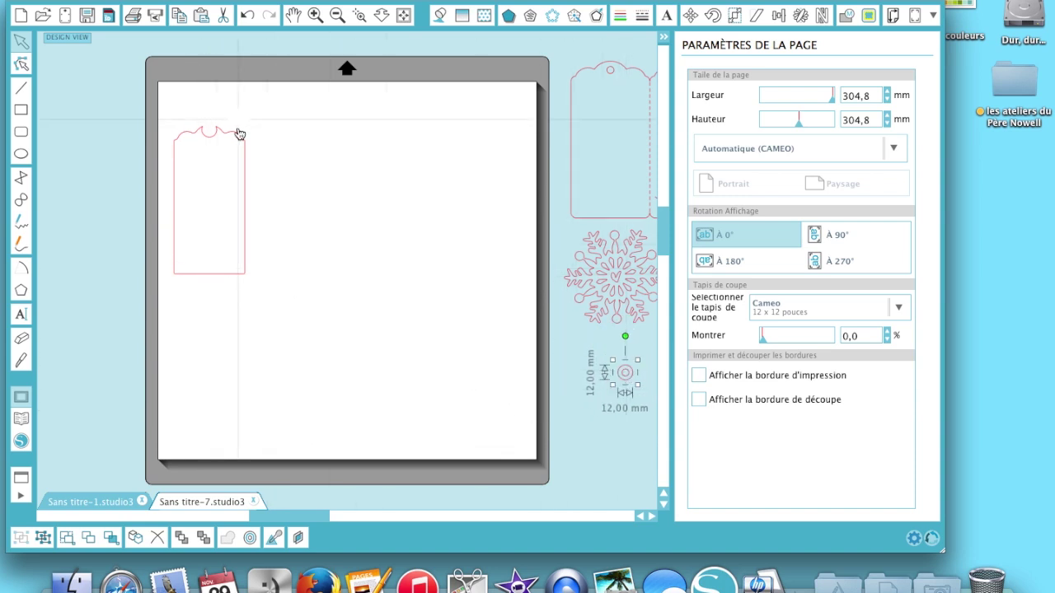
left_click_drag(236, 141, 280, 120)
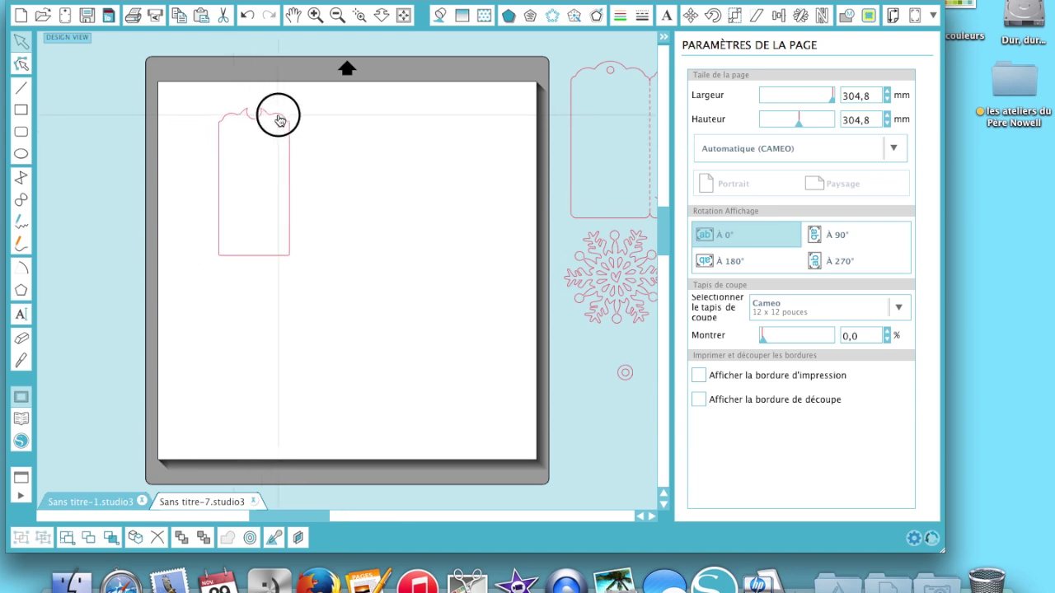
left_click_drag(280, 120, 119, 161)
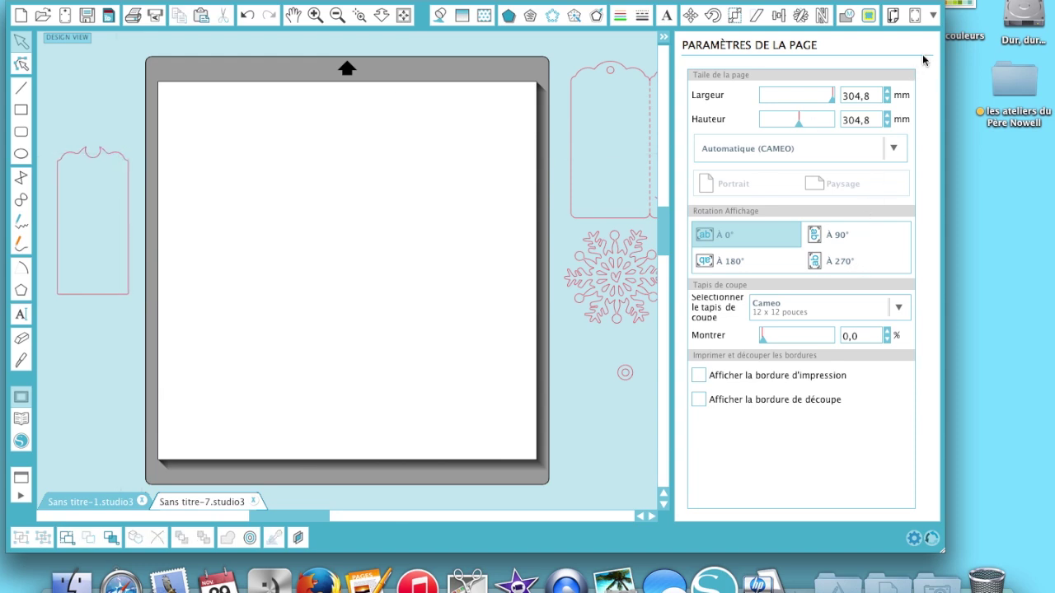
Step: Show the grid (Afficher Quadrillage) and turn on snapping to it (Aligner Sur Quadrillage)
left_click(932, 18)
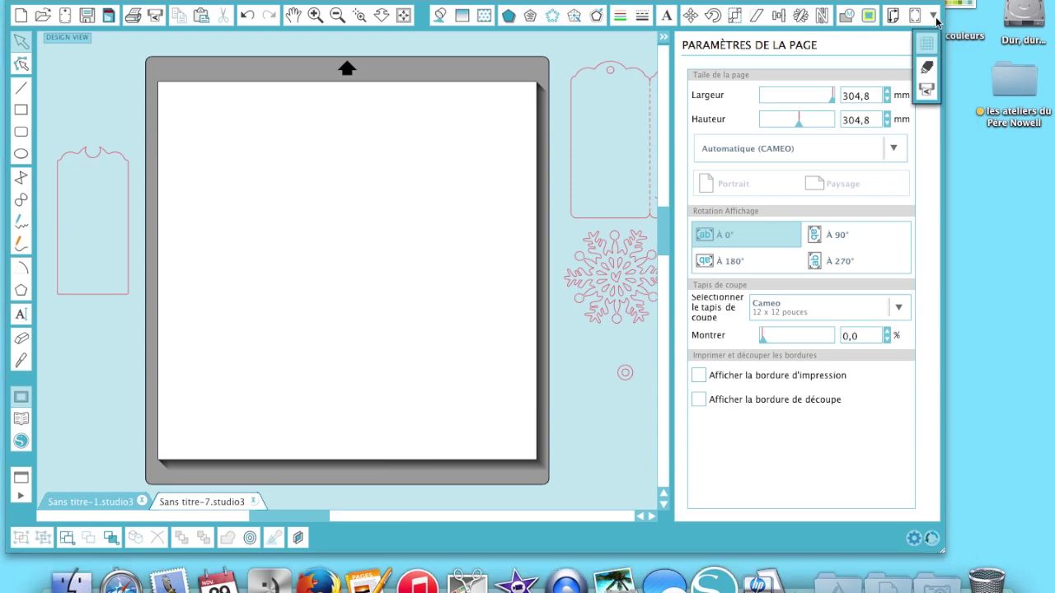
left_click(925, 48)
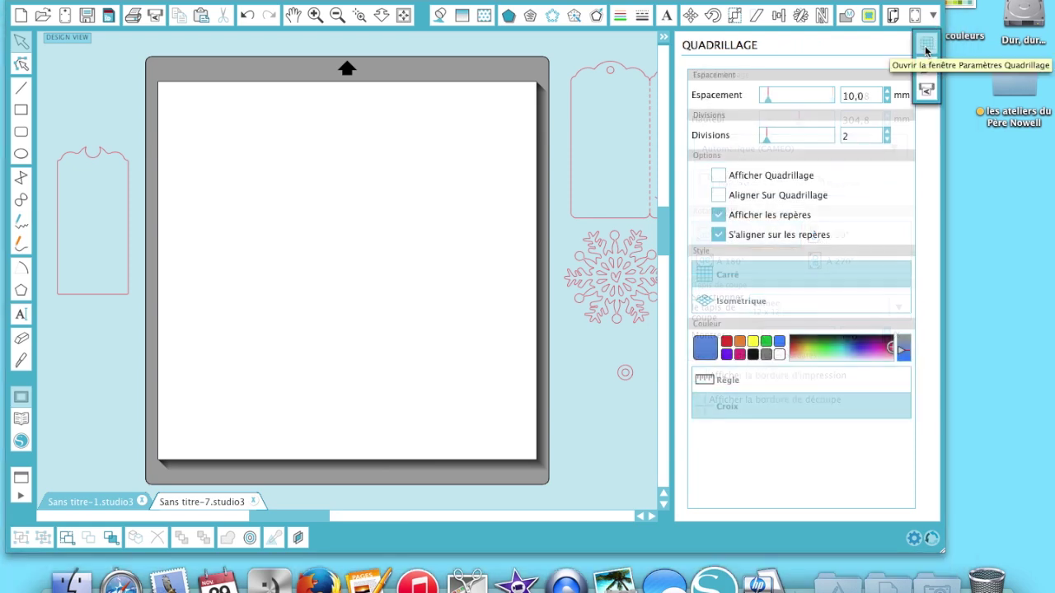
left_click(722, 176)
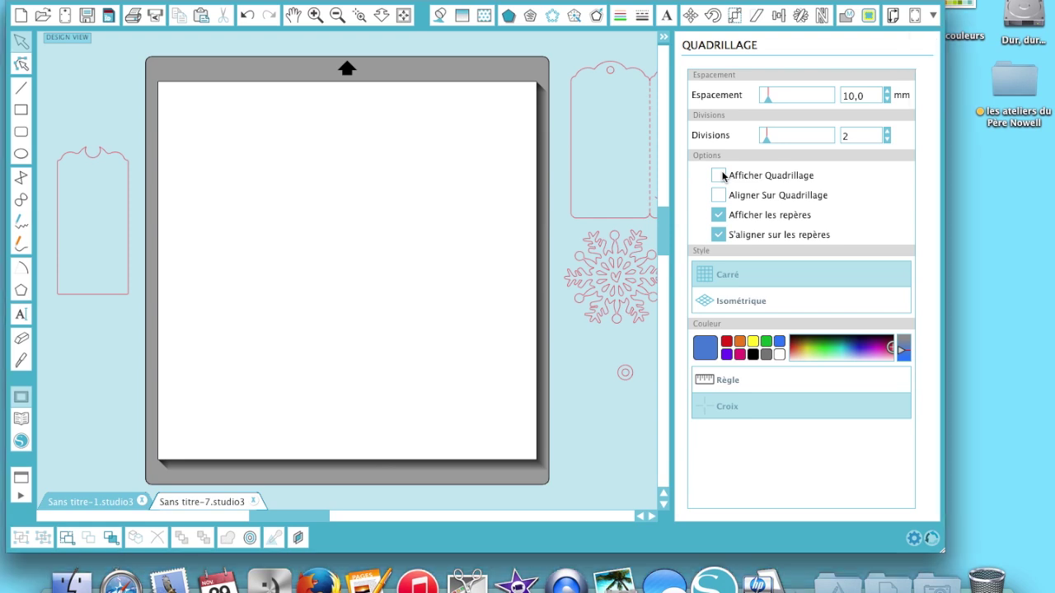
left_click(719, 176)
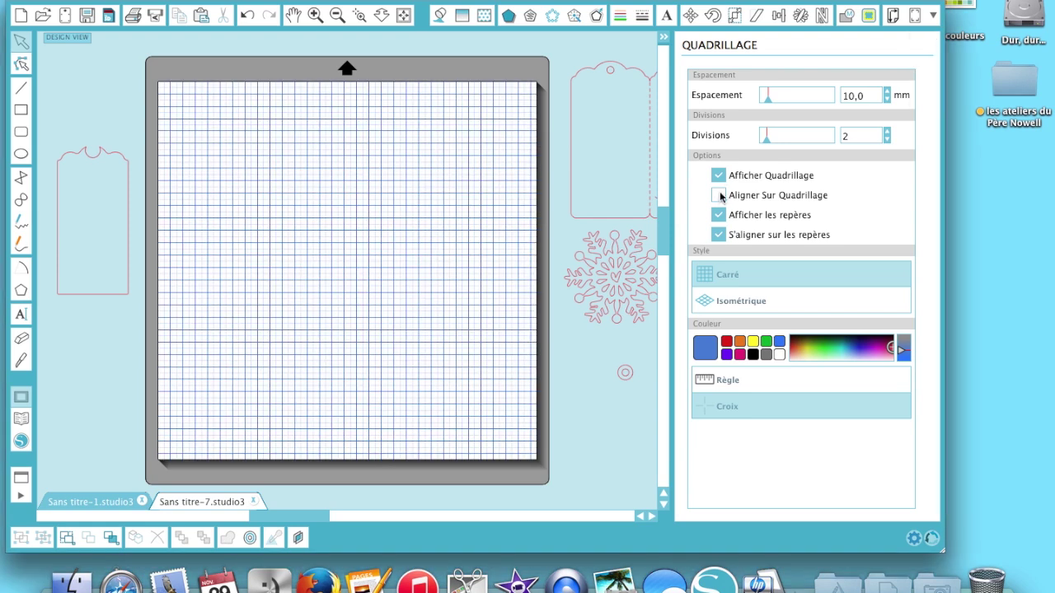
left_click(720, 196)
Step: Place the single tag in the upper left of the page, turning grid snapping off to fine-tune its position and back on
left_click(315, 16)
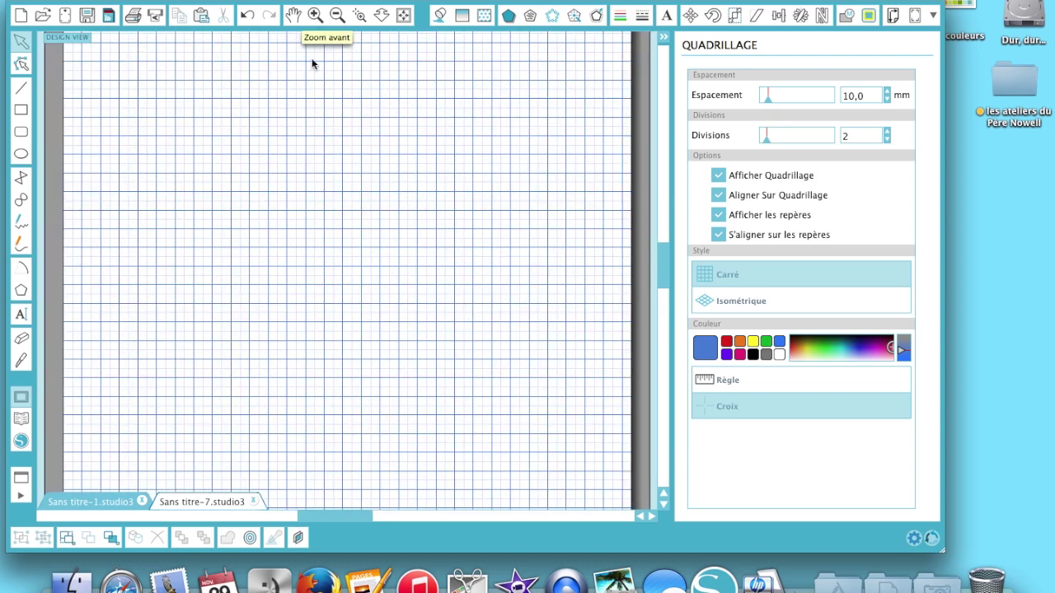
scroll(266, 177, "left", 3)
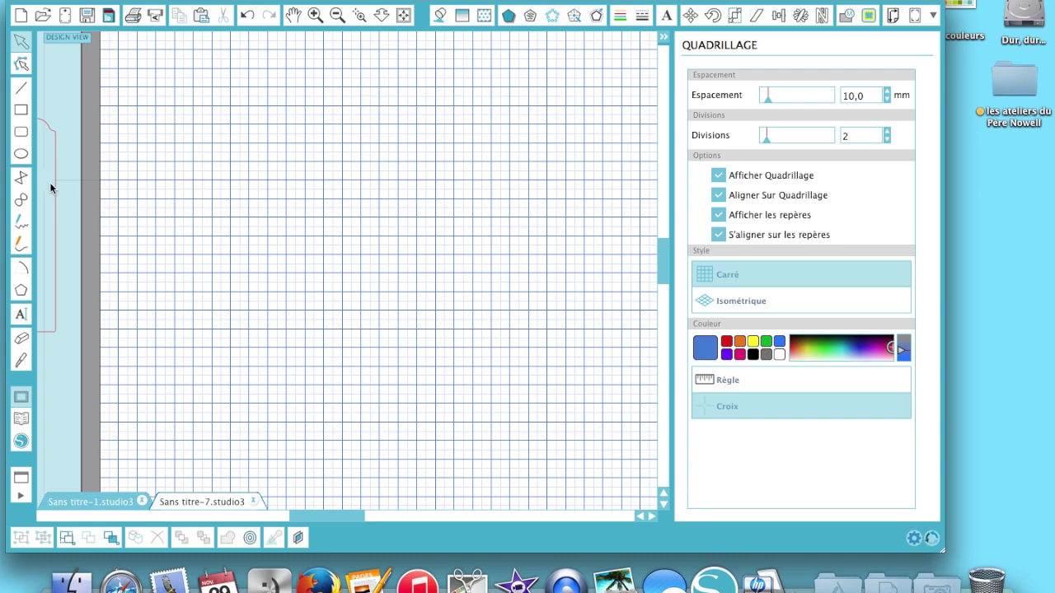
left_click_drag(56, 192, 281, 157)
left_click(718, 198)
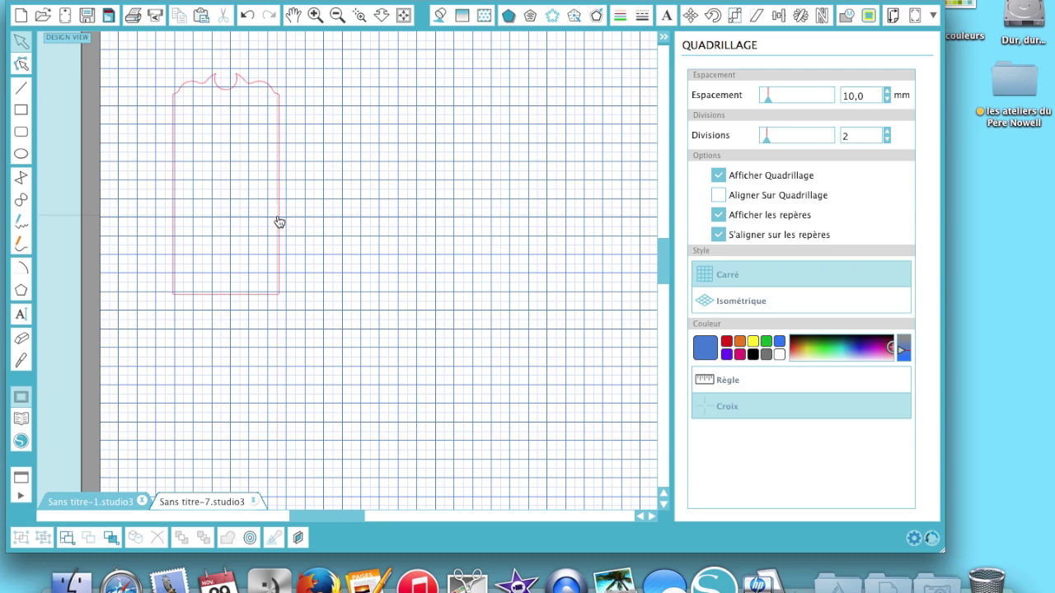
left_click_drag(281, 221, 285, 219)
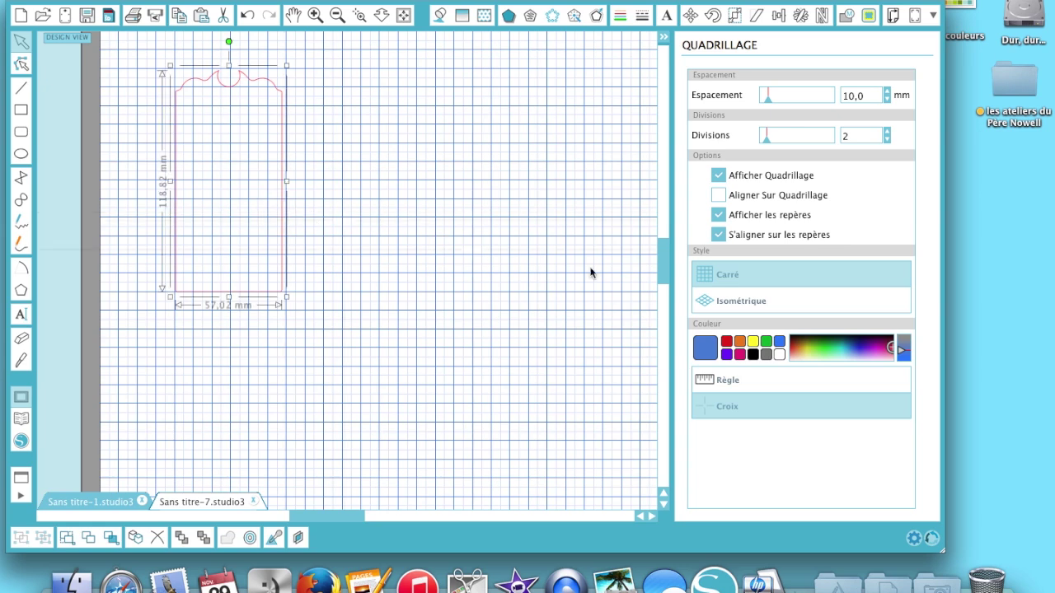
left_click(718, 196)
Step: Draw an upright ellipse about 55 mm wide and 75 mm high beside the single tag
left_click(22, 155)
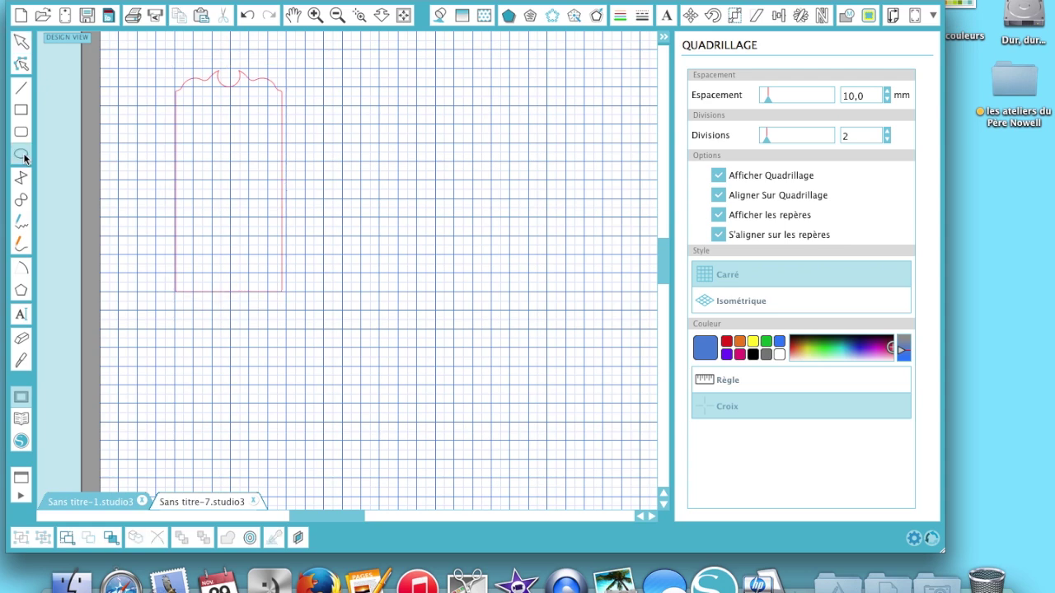
left_click(386, 183)
left_click_drag(387, 183, 493, 323)
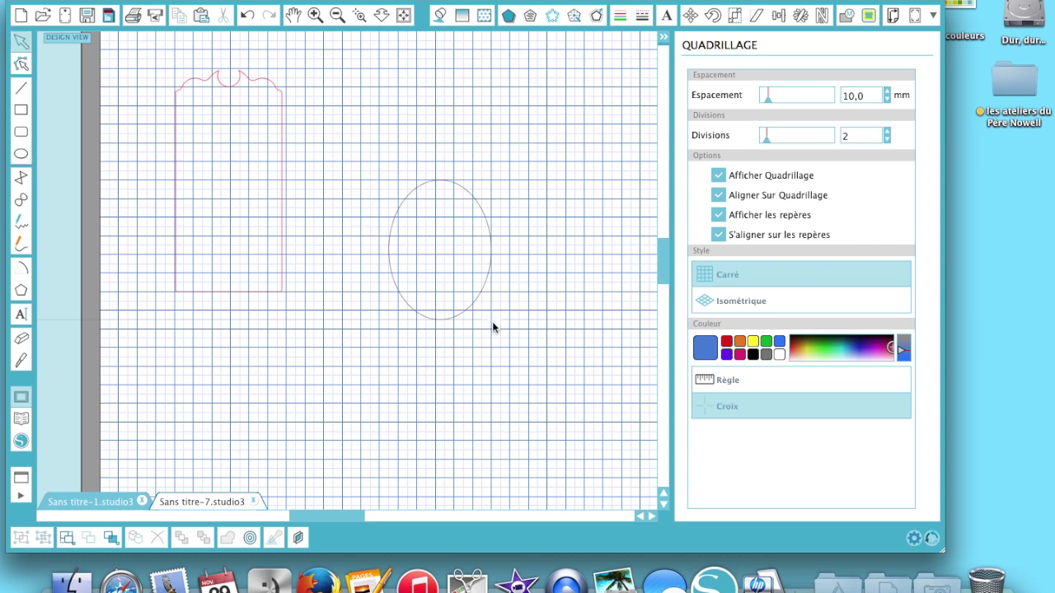
Step: Unlock the ellipse's aspect ratio and set its width to 57,02 mm to match the single tag
left_click(245, 294)
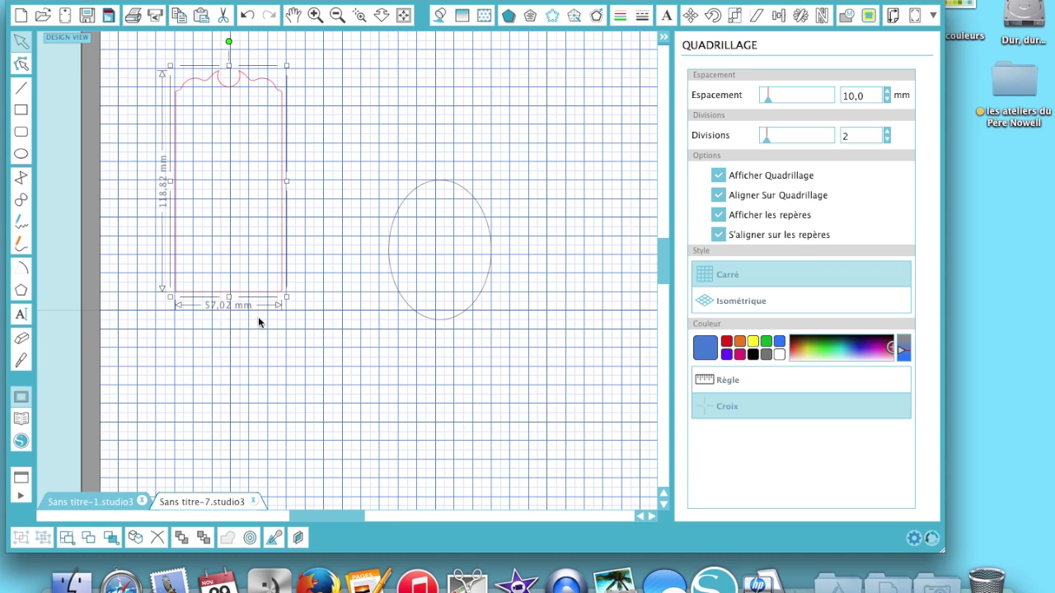
left_click(458, 319)
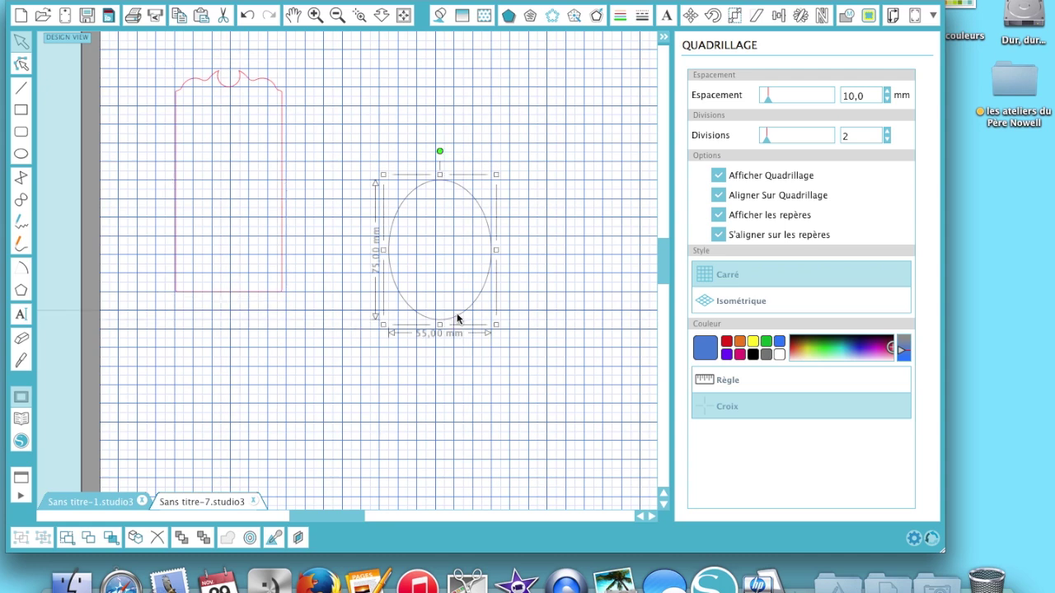
left_click(736, 18)
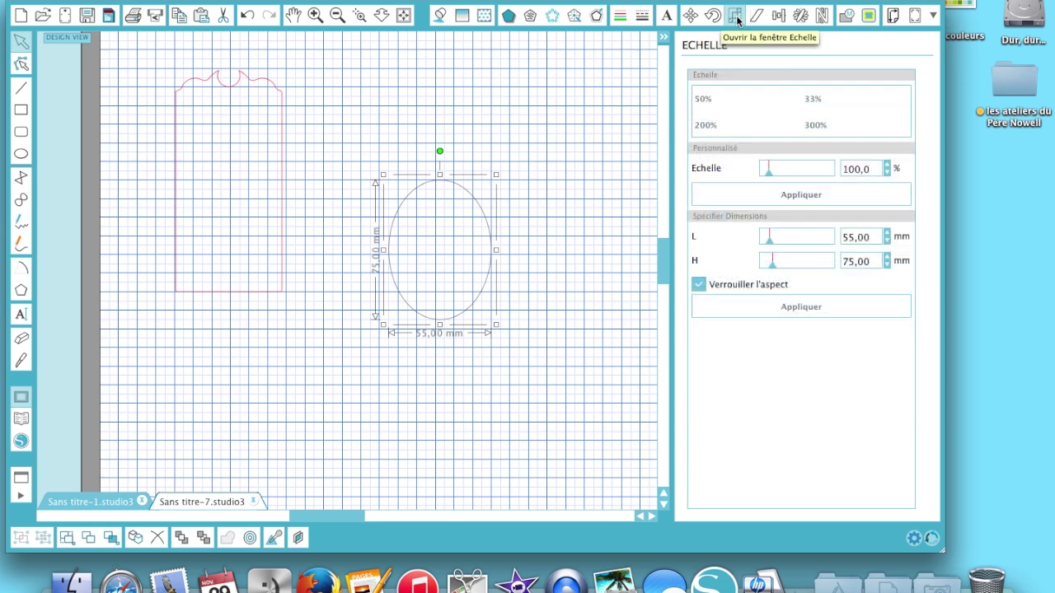
left_click(697, 286)
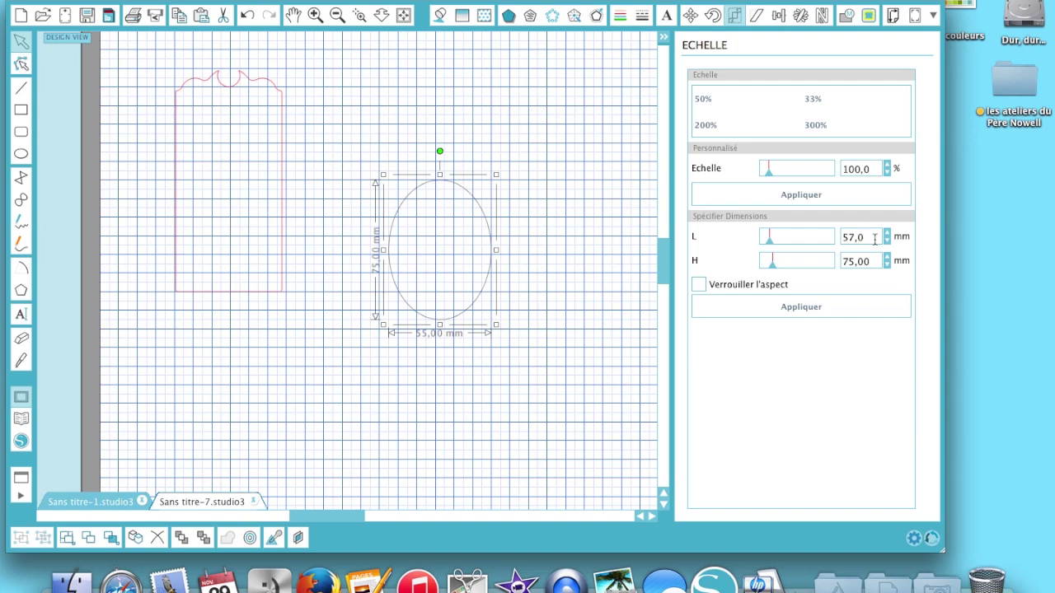
left_click(801, 315)
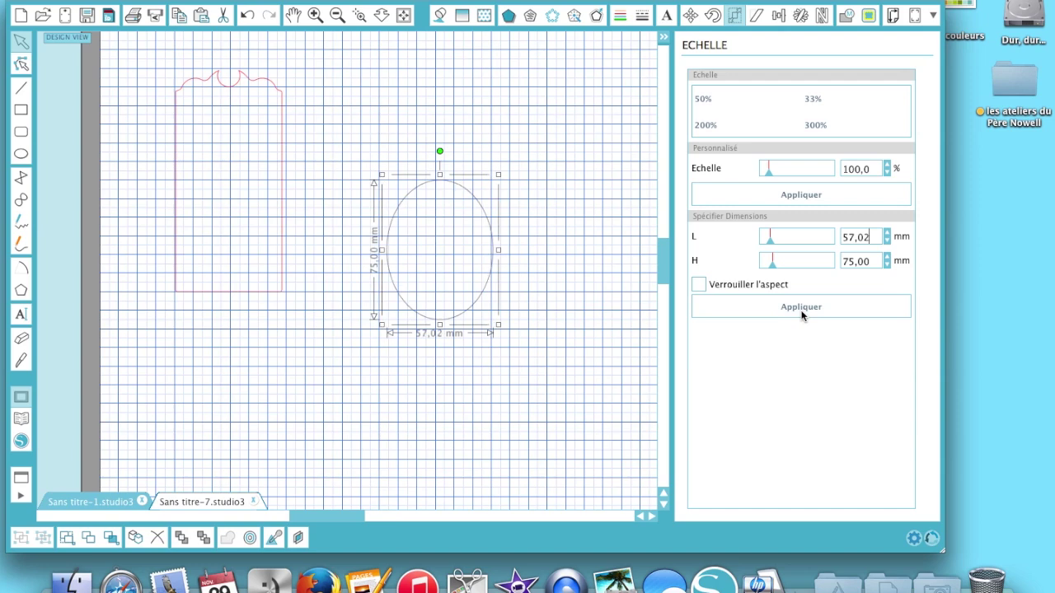
left_click(585, 336)
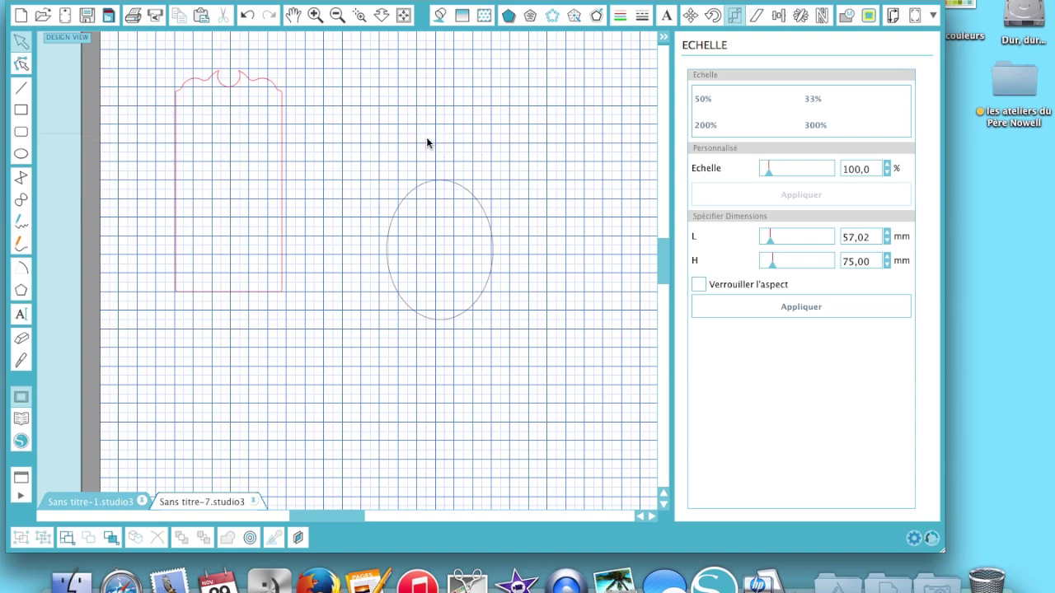
Step: Draw a circle about 47,5 mm in diameter below and slightly left of the ellipse
left_click(24, 154)
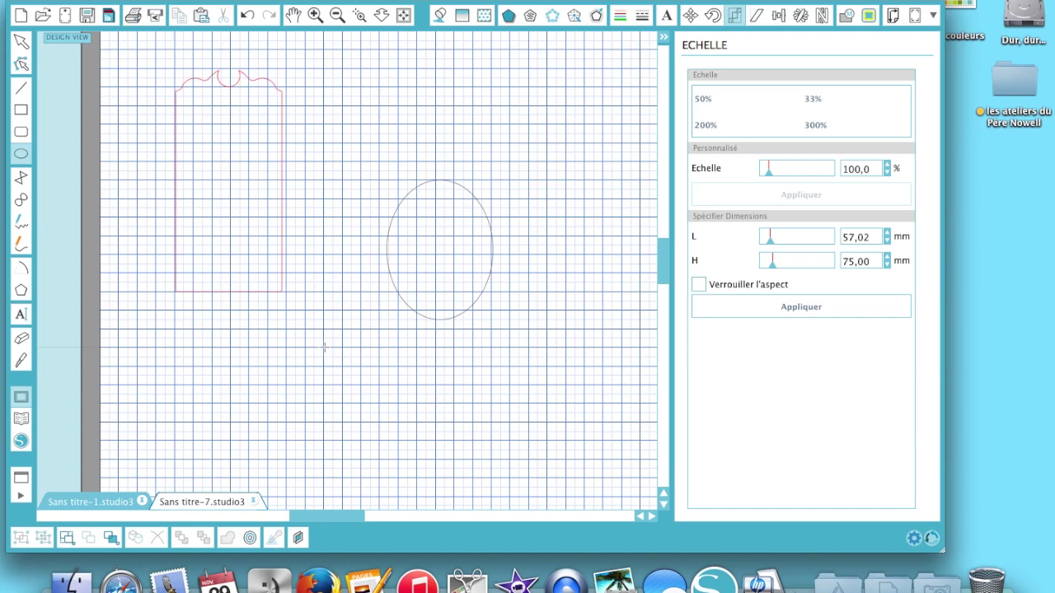
left_click_drag(323, 347, 410, 438)
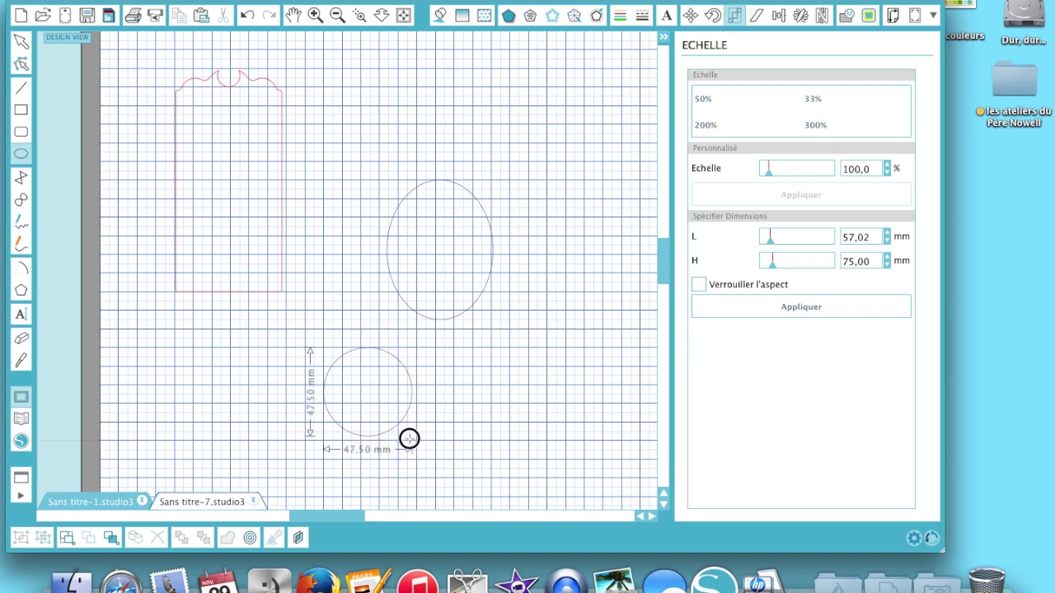
left_click_drag(410, 437, 410, 439)
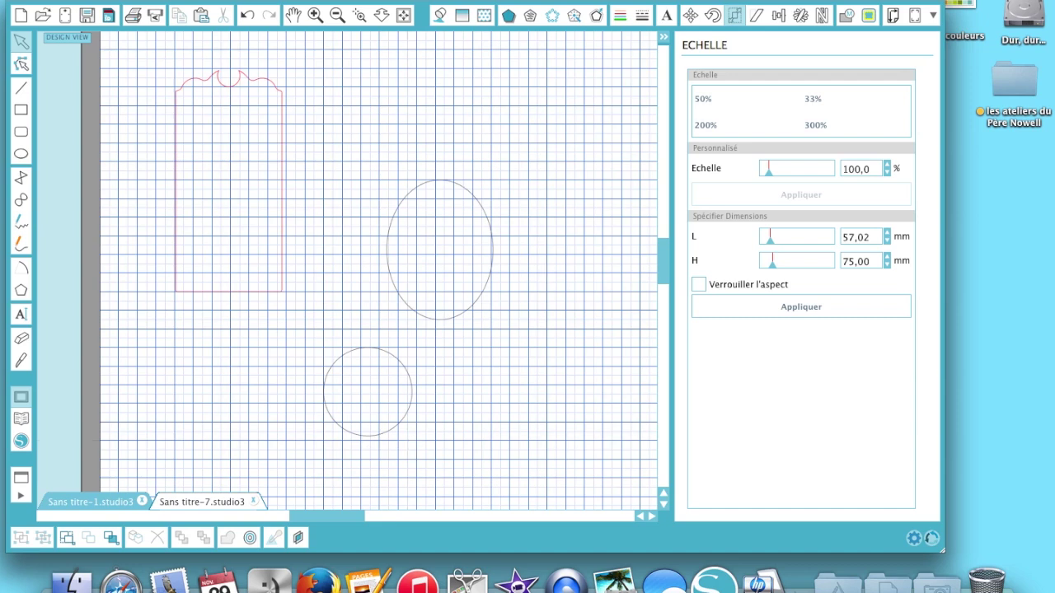
Step: Hide the grid (Afficher Quadrillage) and turn off snapping to it (Aligner Sur Quadrillage)
left_click(934, 16)
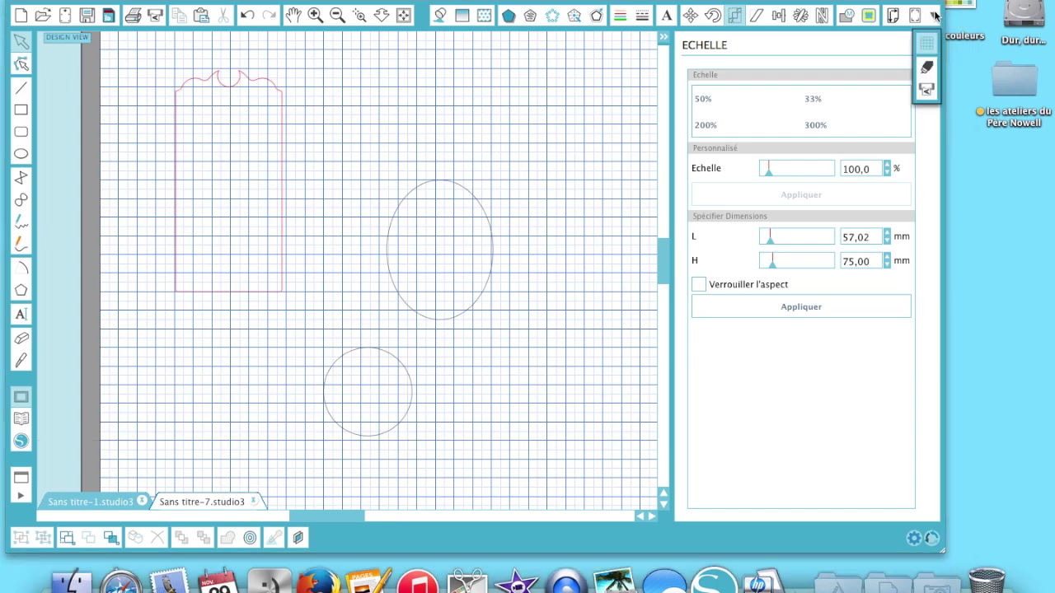
left_click(926, 42)
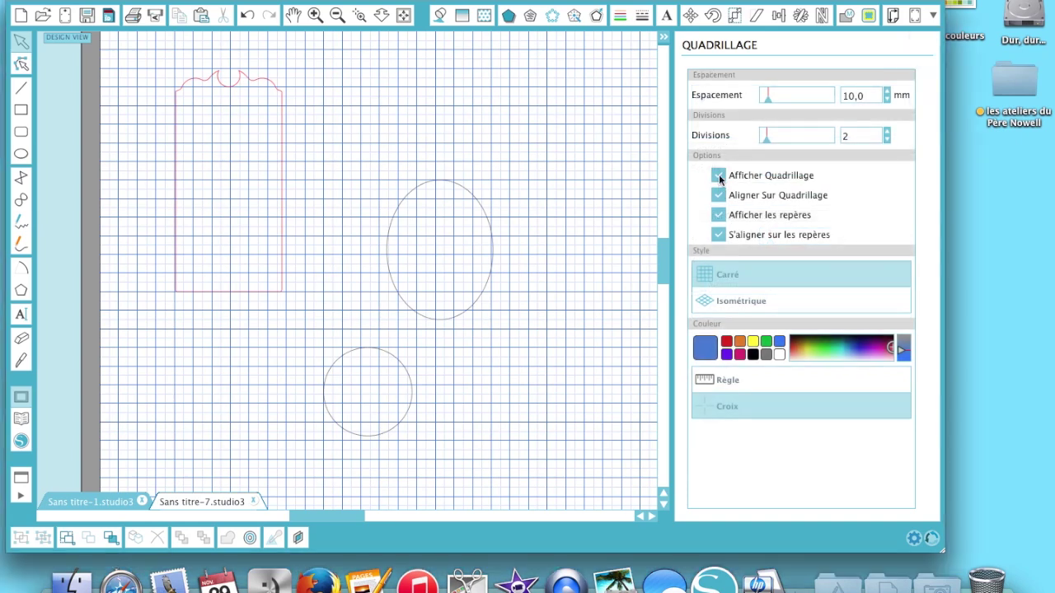
left_click(718, 175)
left_click(720, 195)
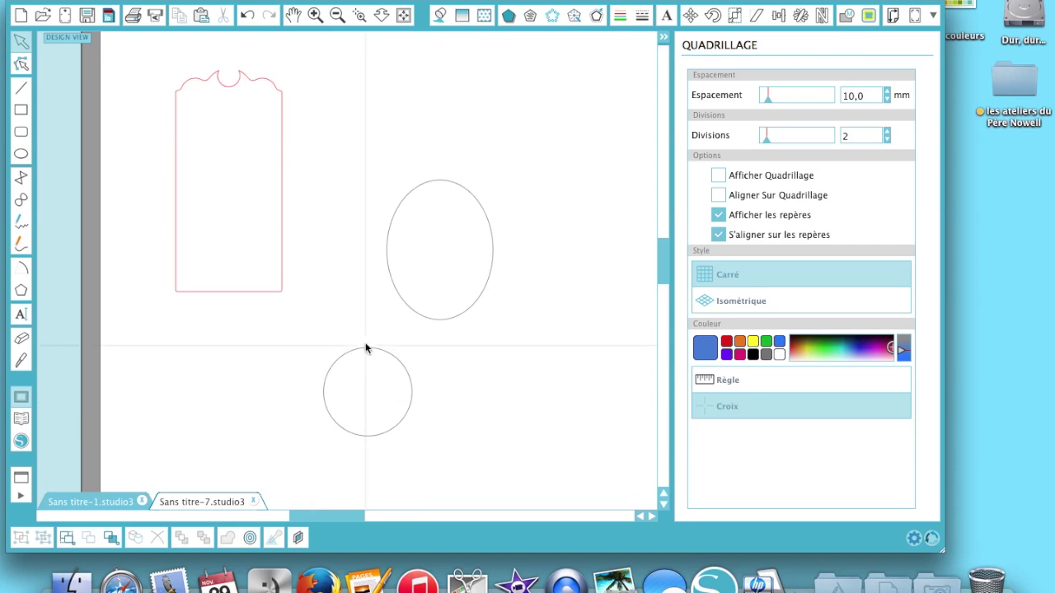
Step: Move the circle so it overlaps the top of the ellipse and weld both shapes into one outline
left_click_drag(367, 355, 443, 107)
left_click_drag(356, 76, 607, 408)
right_click(440, 238)
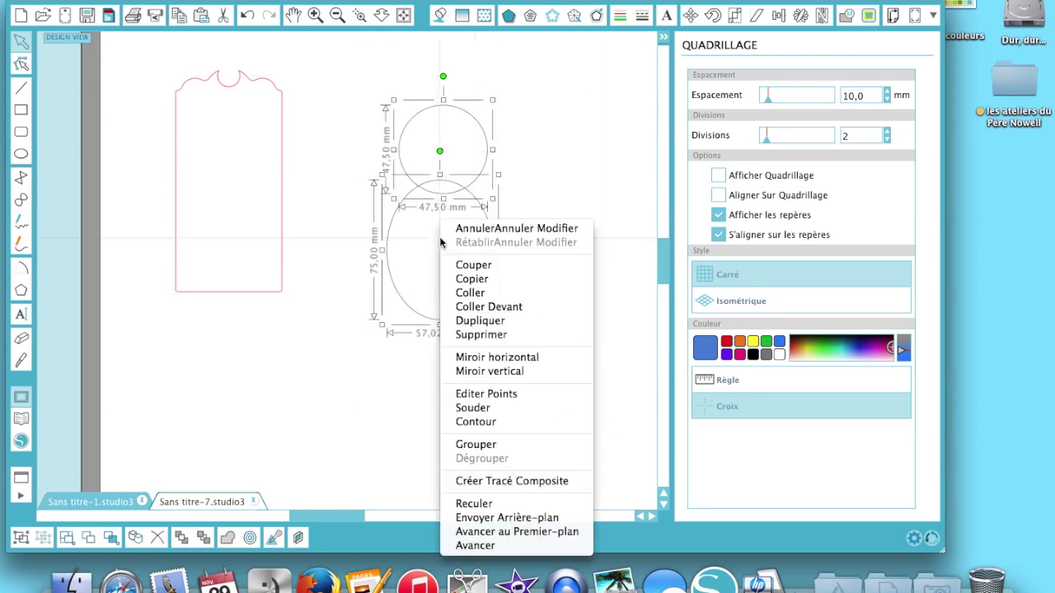
left_click(450, 408)
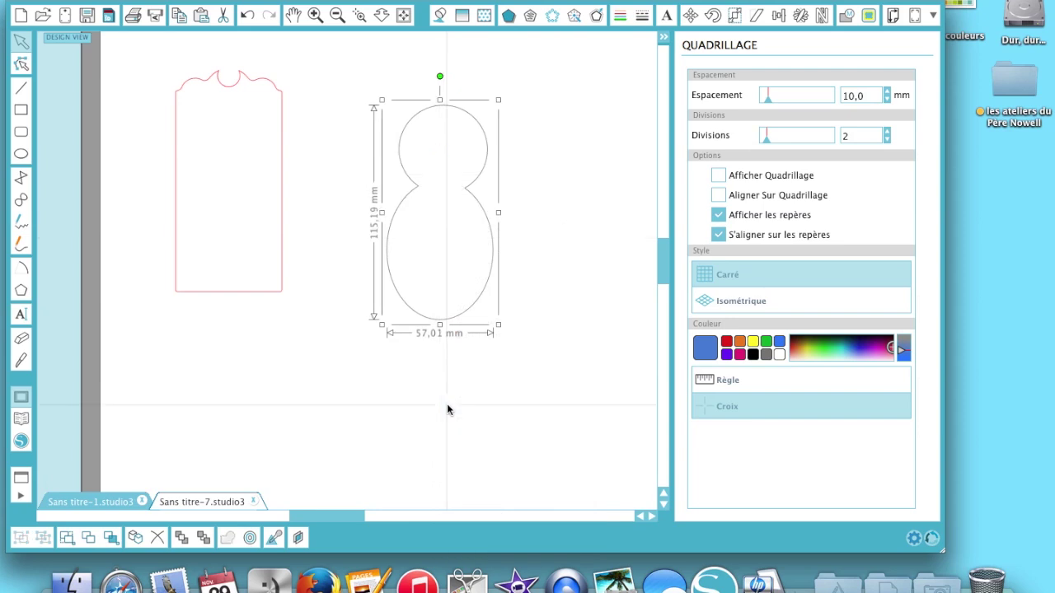
Step: Place the welded shape over the red tag, matching its width, and cut it with the straight knife (Droit) along the tag's bottom edge
left_click_drag(478, 183, 265, 230)
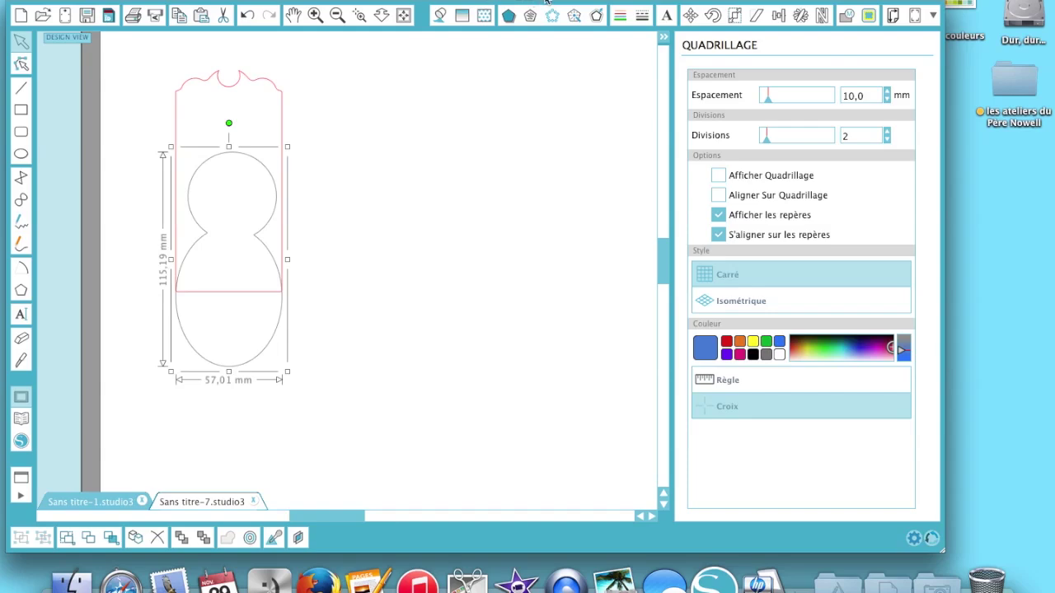
left_click(21, 363)
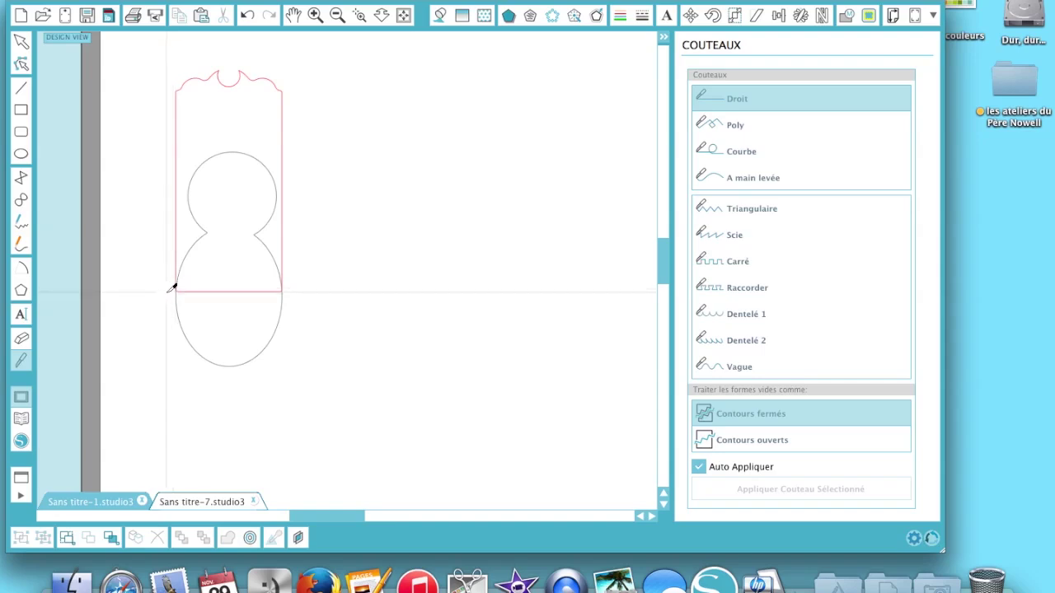
left_click_drag(174, 292, 325, 295)
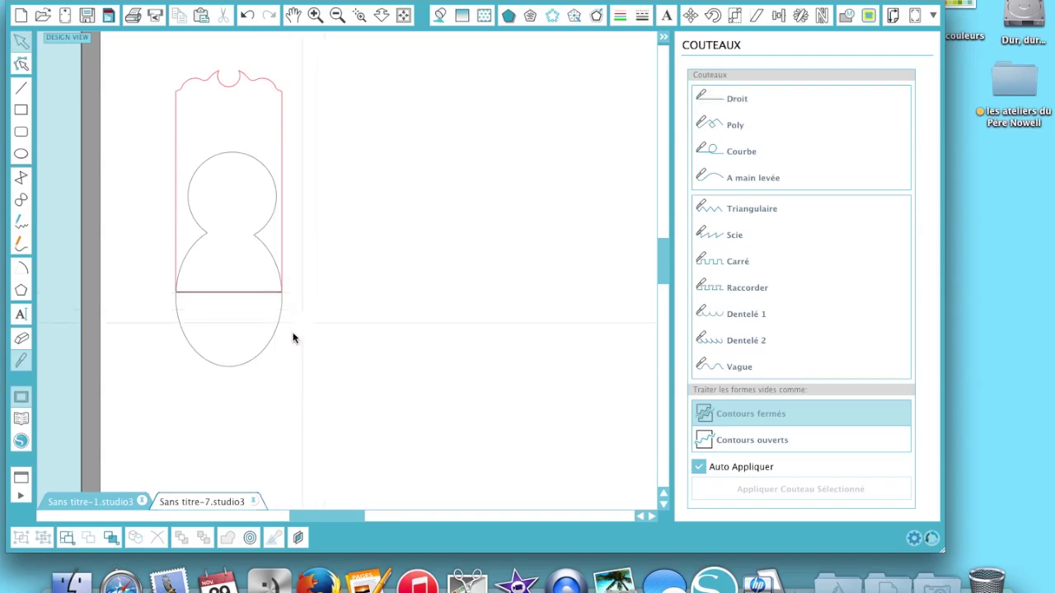
Step: Delete the cut-off lower part of the body and move the remaining snowman outline off the red tag
left_click_drag(275, 337, 397, 412)
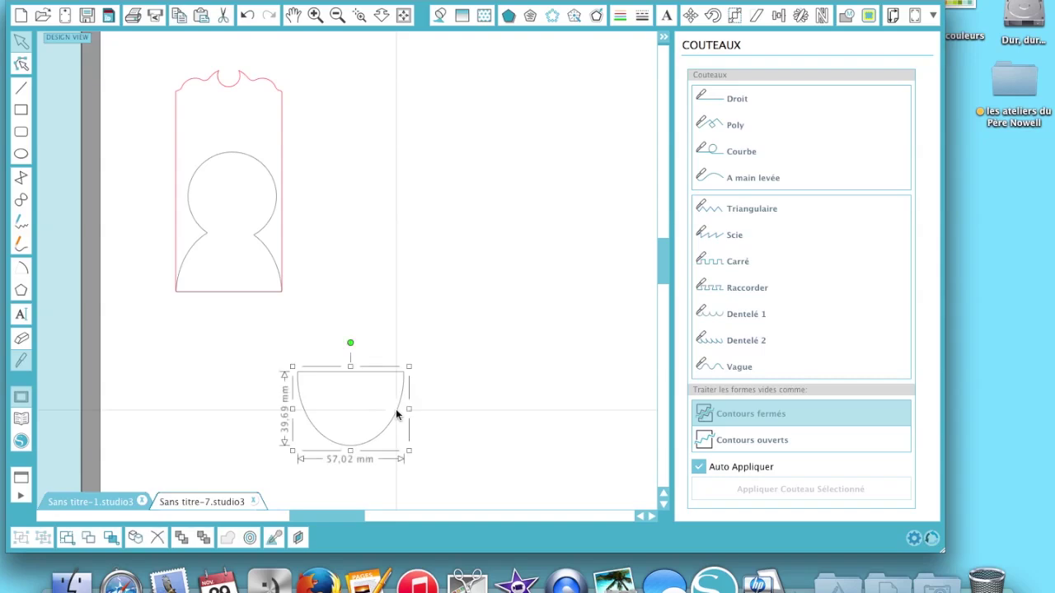
key("Delete")
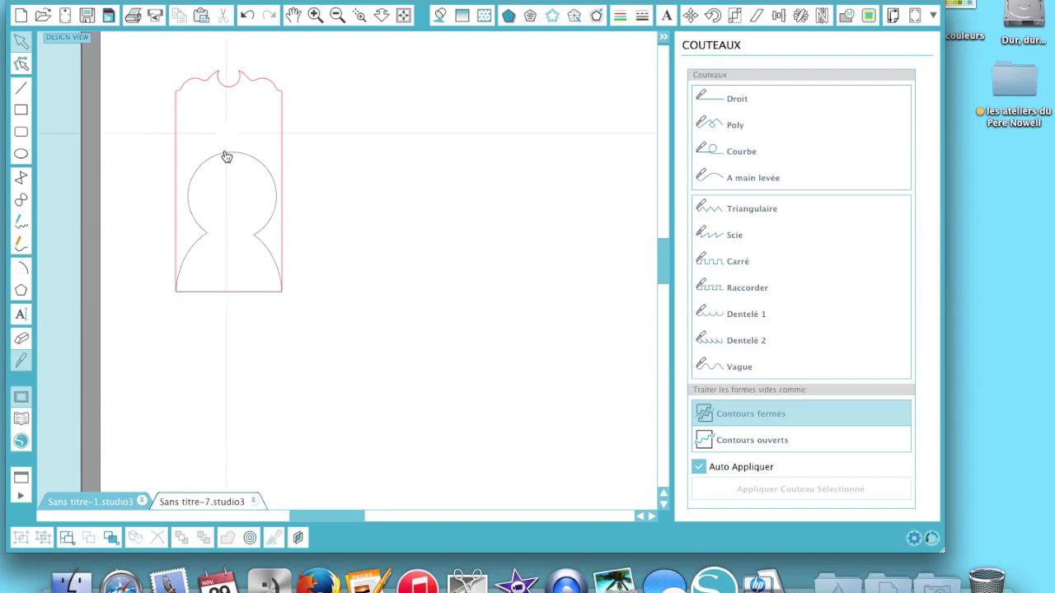
left_click_drag(222, 163, 425, 236)
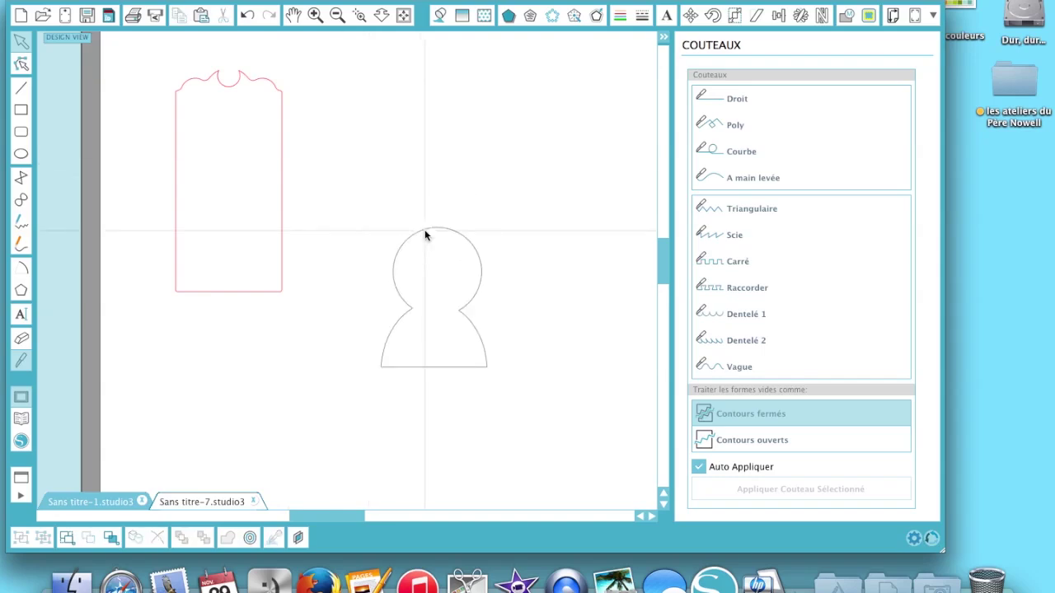
Step: Draw a flat ellipse about 67 × 8 mm above the head and a rounded rectangle about 40,5 × 41,3 mm rising from it
left_click(24, 160)
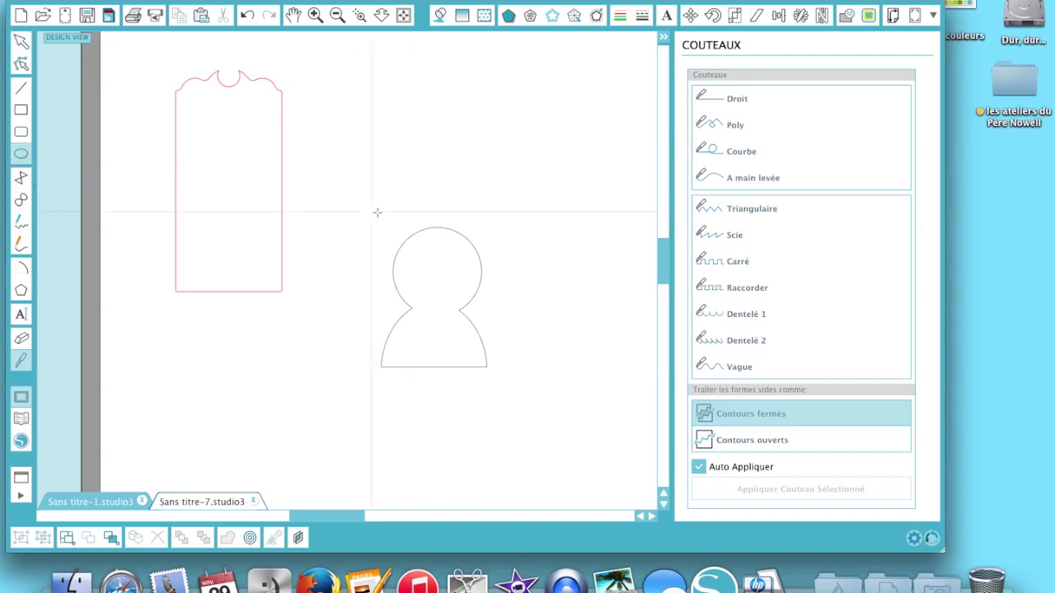
left_click_drag(377, 212, 488, 172)
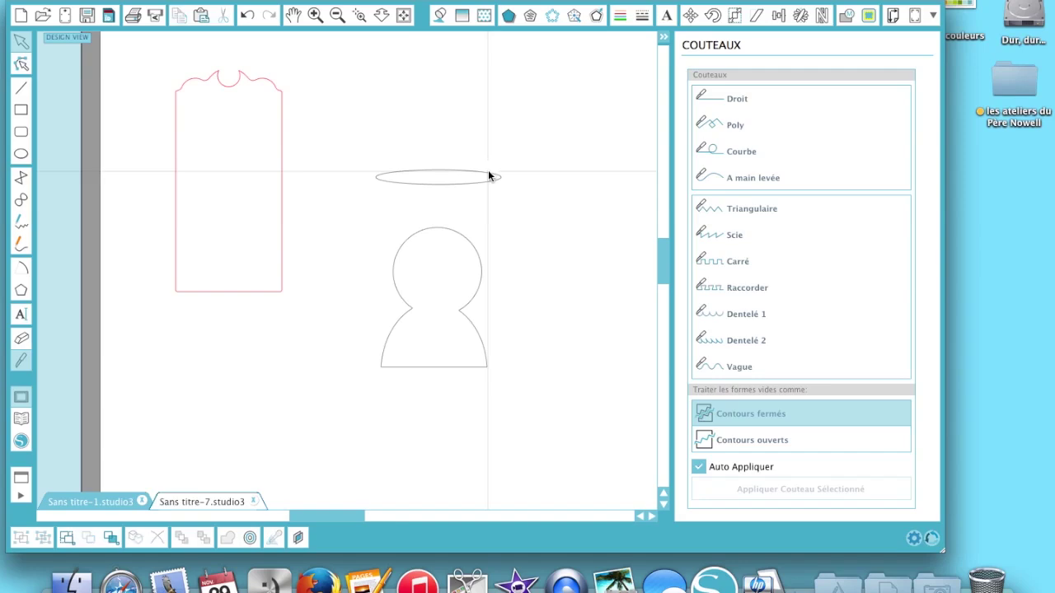
left_click(37, 132)
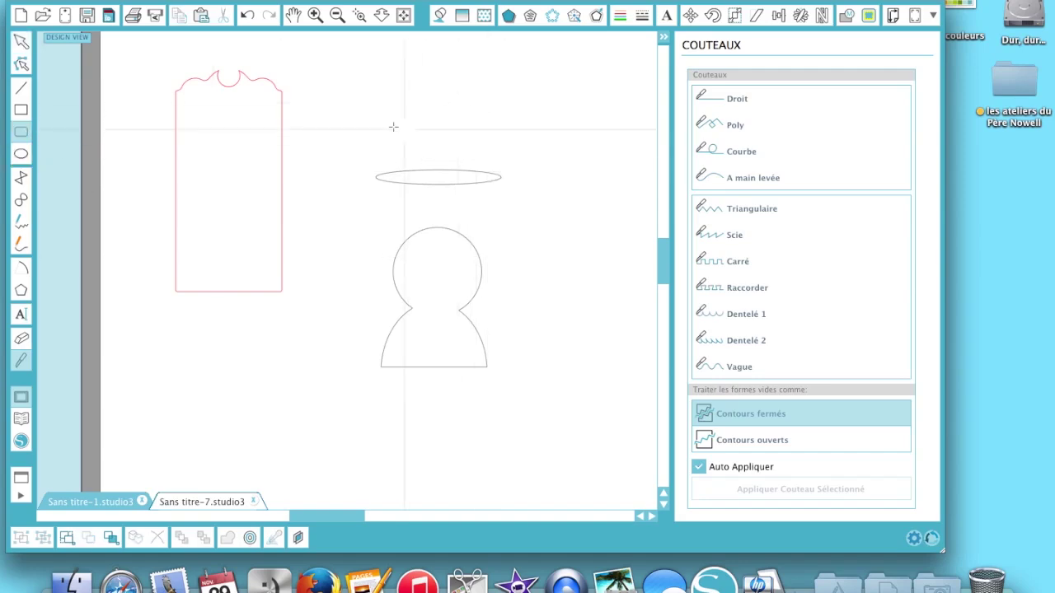
left_click_drag(405, 102, 481, 179)
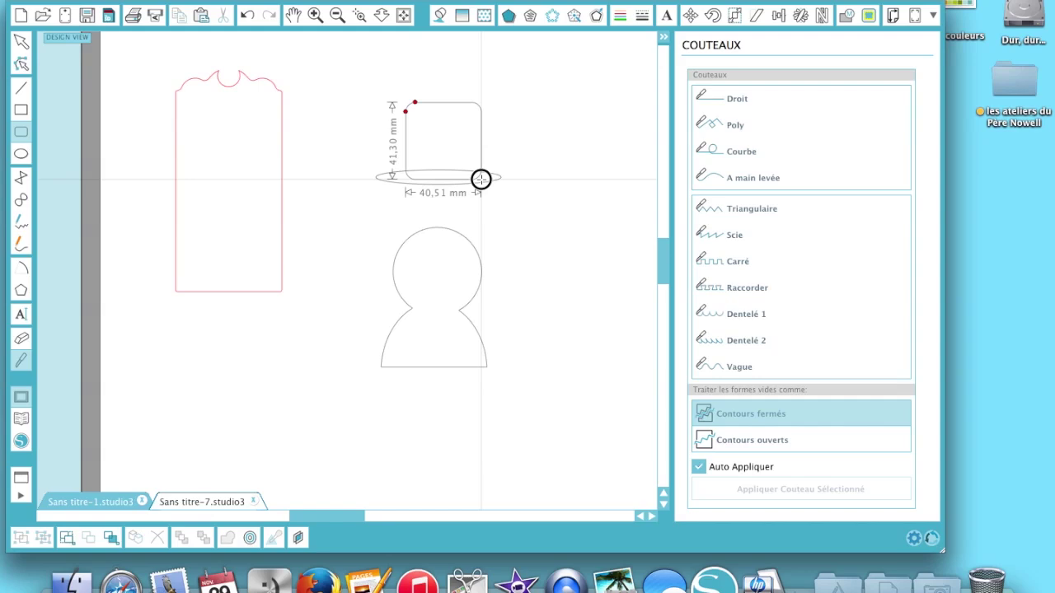
left_click_drag(481, 179, 482, 178)
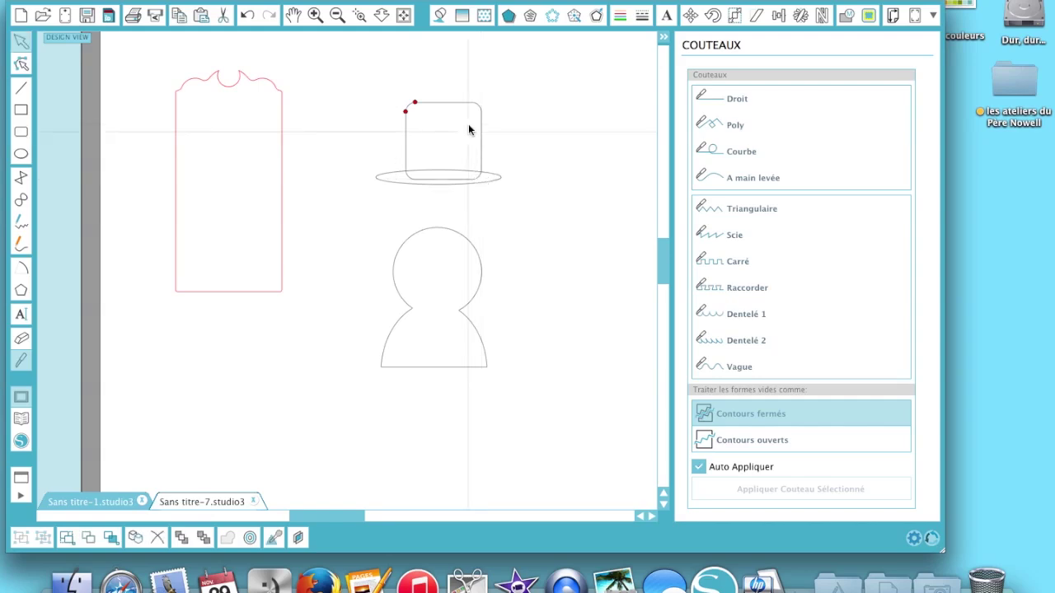
Step: Resize the rounded rectangle to about 37,8 mm wide and 44 mm high, and round its corners slightly more
left_click(448, 105)
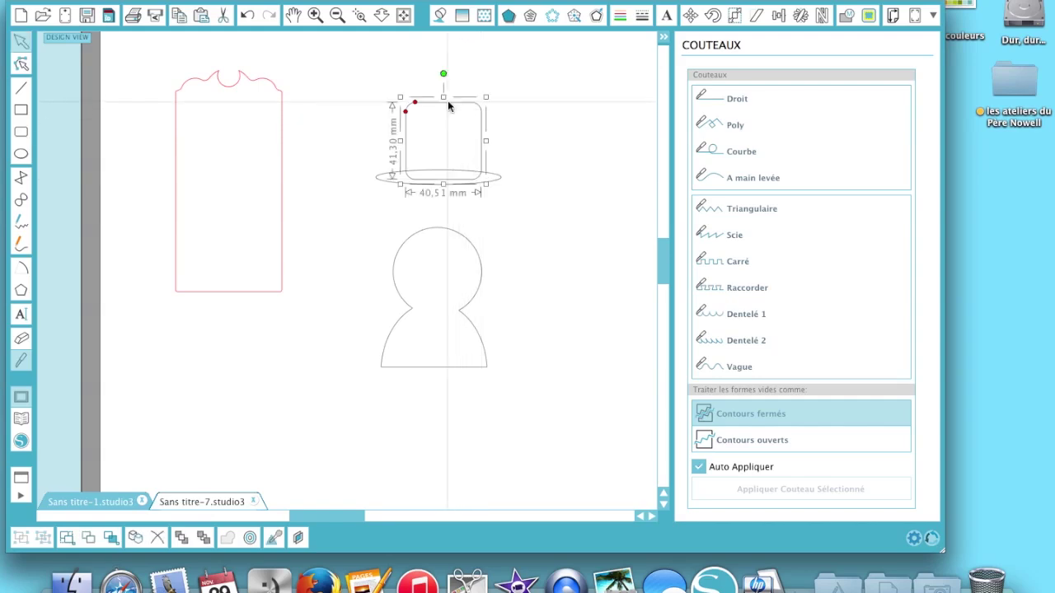
left_click(445, 98)
mouse_move(445, 98)
left_mouse_down()
mouse_move(442, 80)
mouse_move(446, 94)
left_mouse_up()
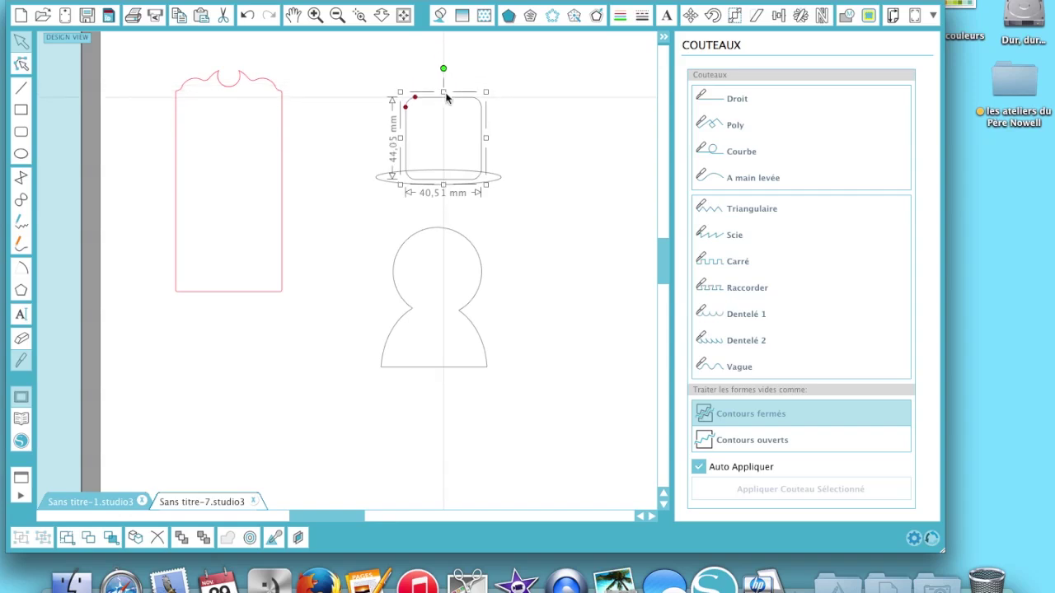
left_click(486, 137)
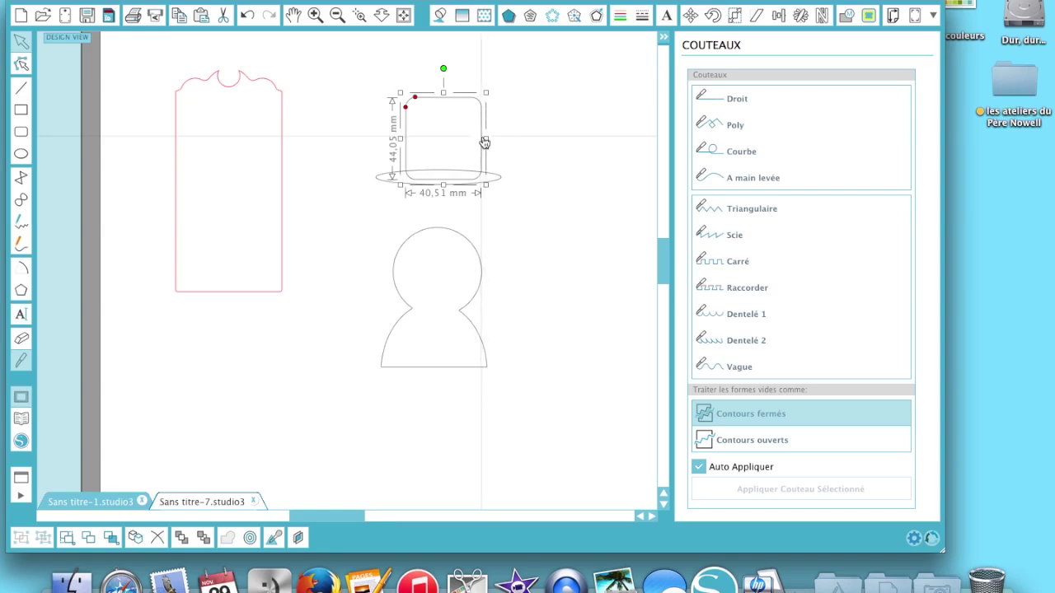
left_click_drag(486, 138, 480, 137)
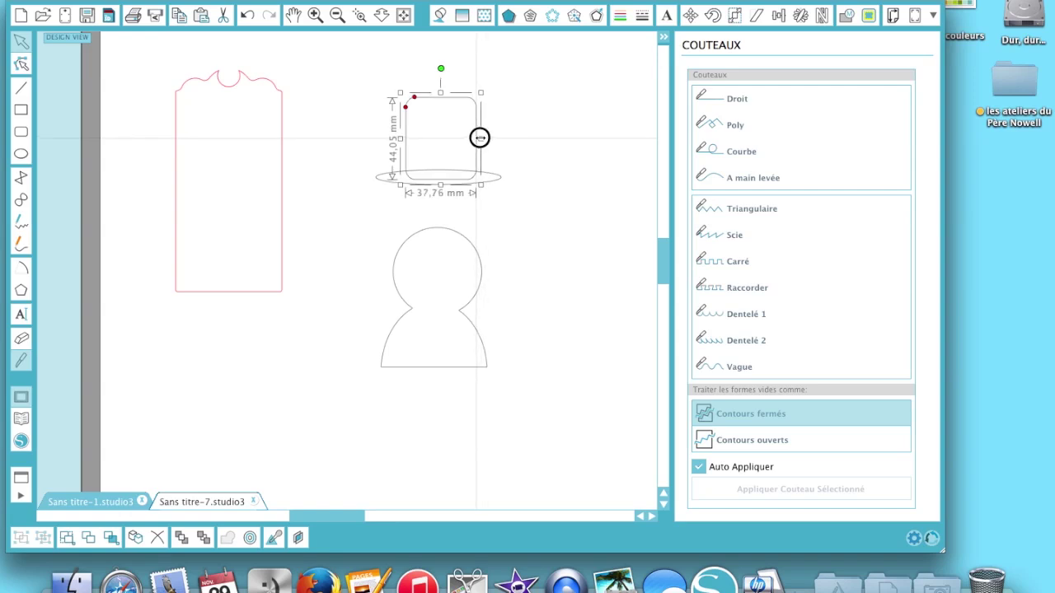
left_click(405, 108)
left_click(405, 108)
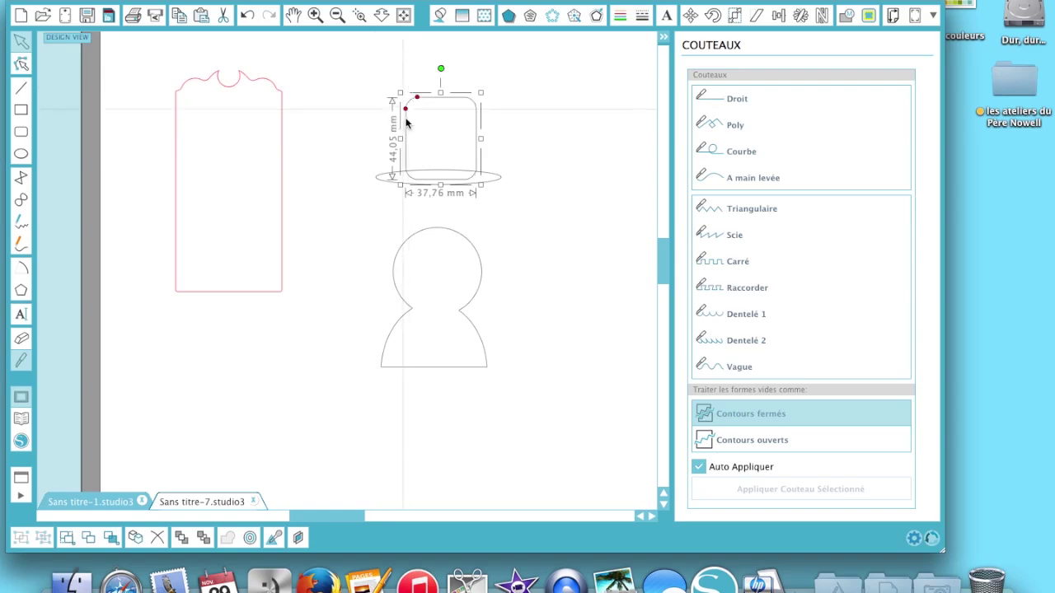
mouse_move(406, 108)
left_mouse_down()
mouse_move(405, 139)
mouse_move(400, 109)
left_mouse_up()
left_click(400, 109)
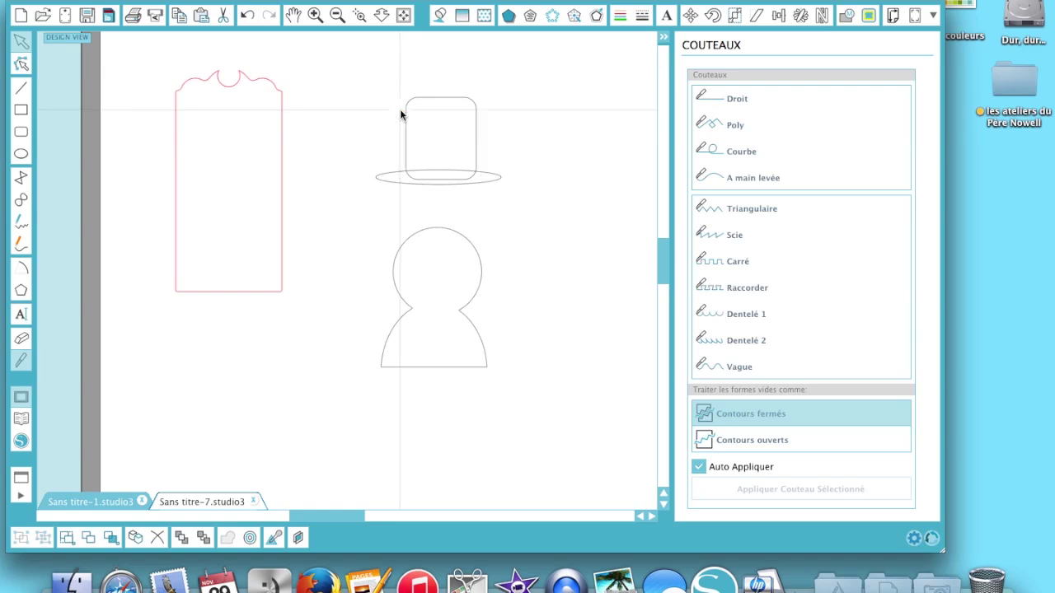
Step: Centre the rounded rectangle horizontally on the flat ellipse with Aligner Centre
left_click(441, 100)
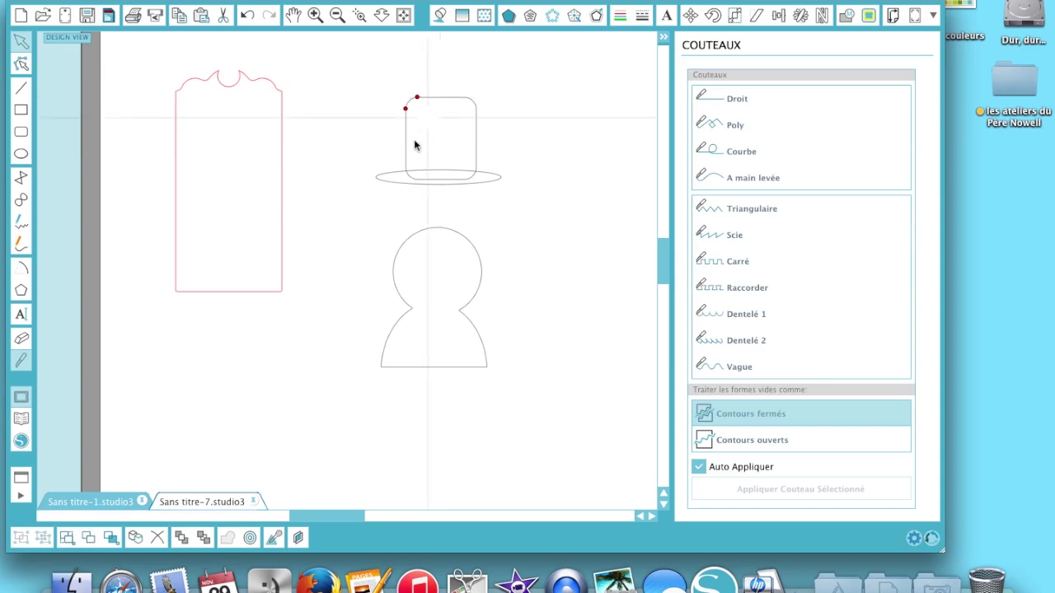
left_click(396, 185)
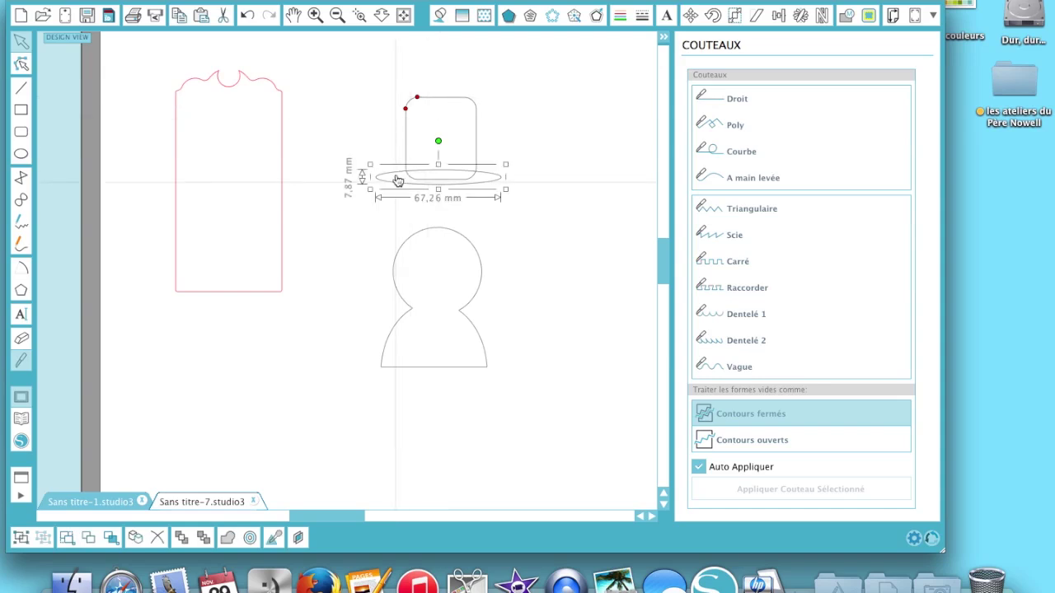
left_click(780, 14)
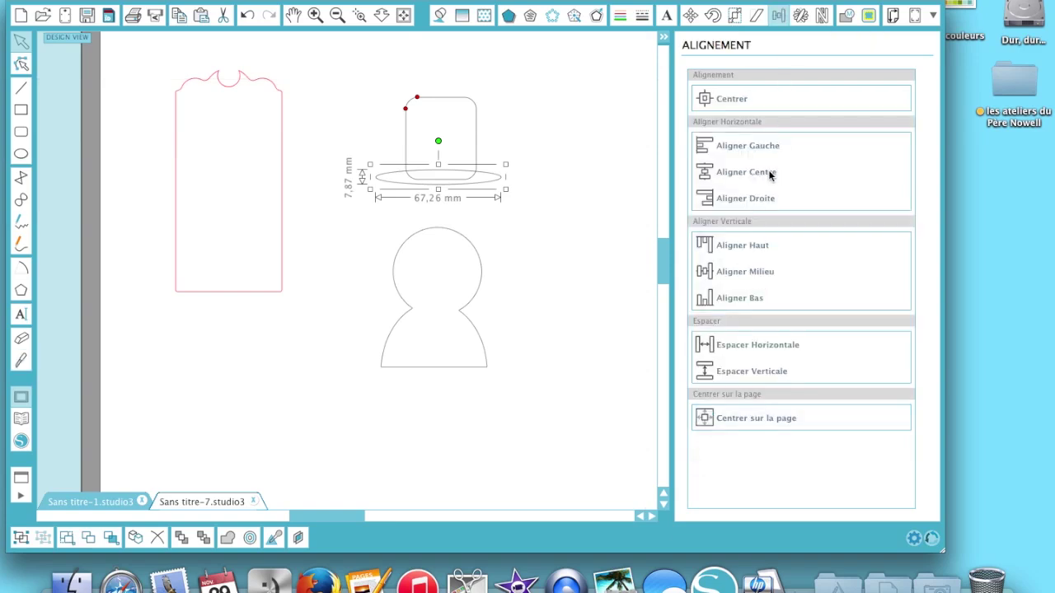
left_click(769, 176)
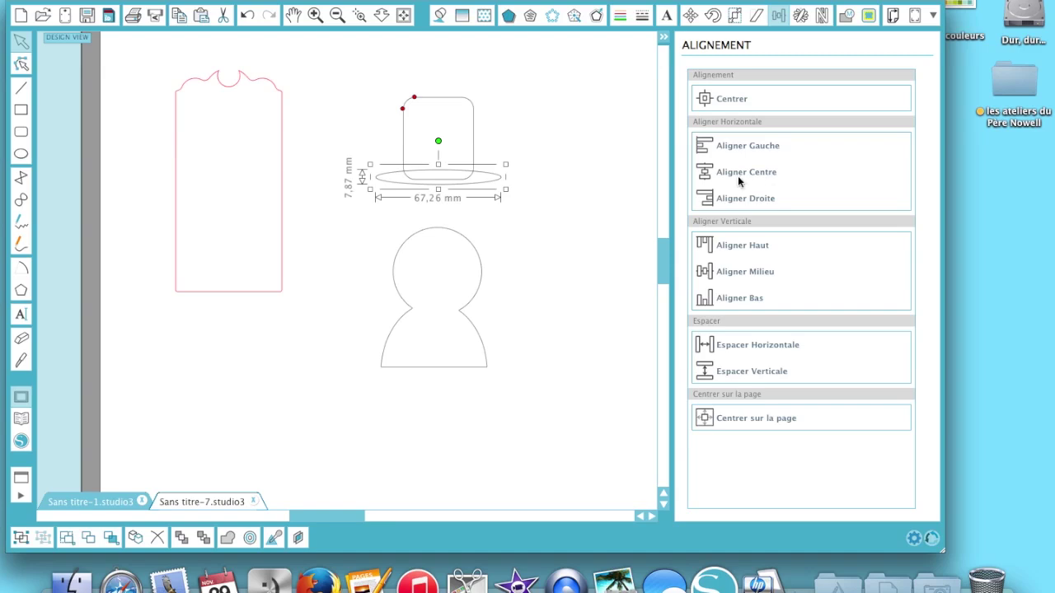
Step: Weld (Souder) the rounded rectangle and the flat ellipse into one top hat shape
left_click_drag(347, 63, 532, 204)
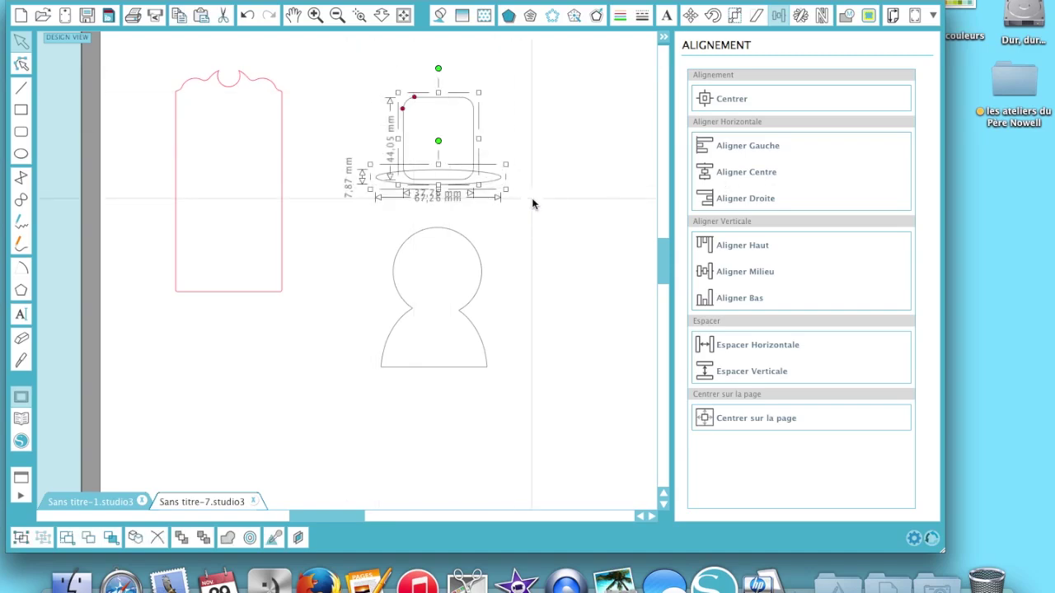
right_click(459, 141)
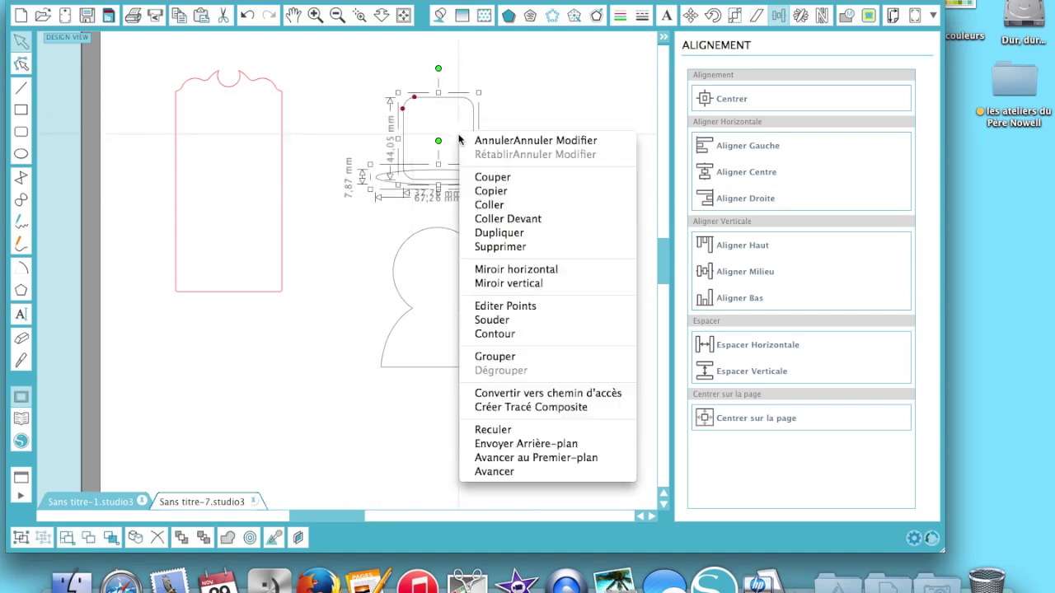
left_click(500, 321)
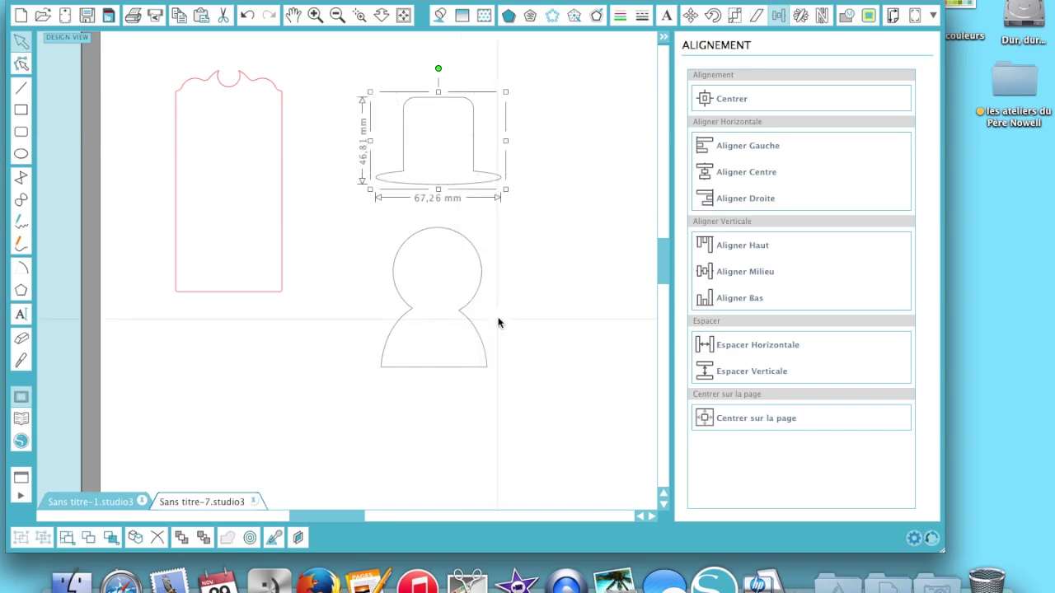
Step: Fill the top hat with black
left_click(440, 18)
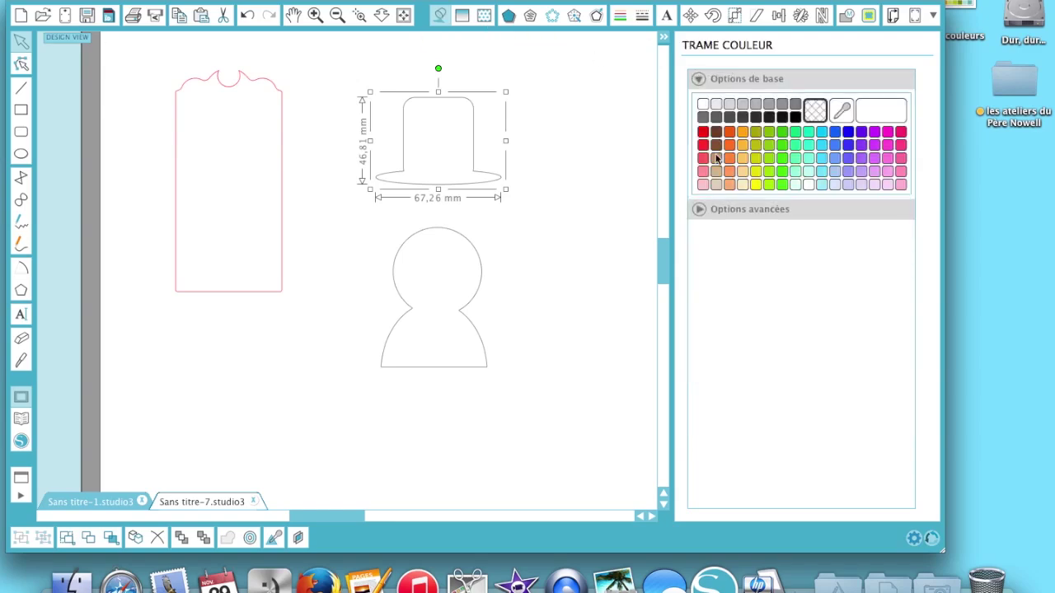
left_click(796, 117)
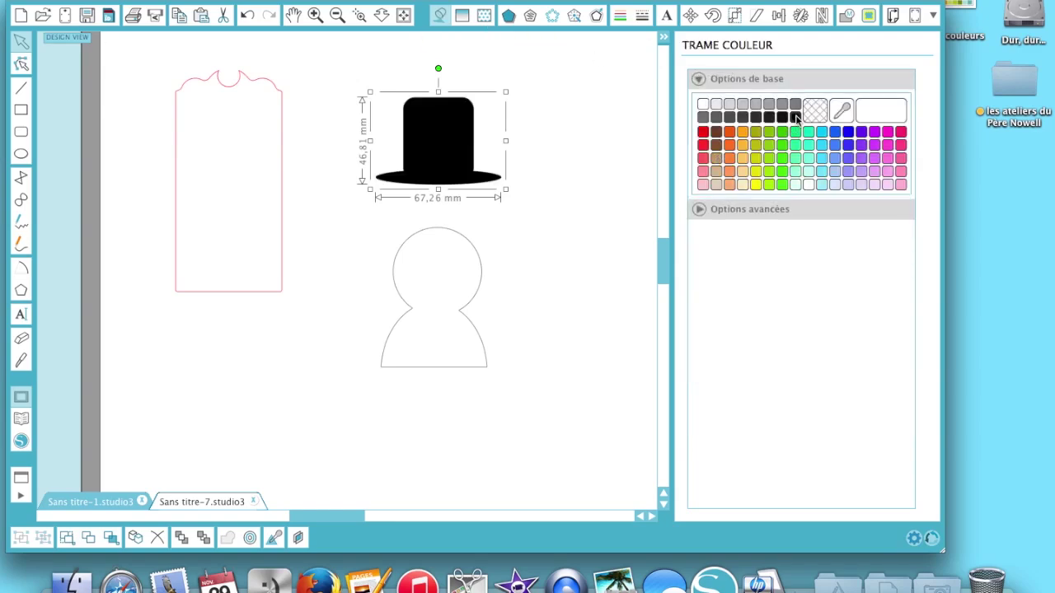
left_click(588, 244)
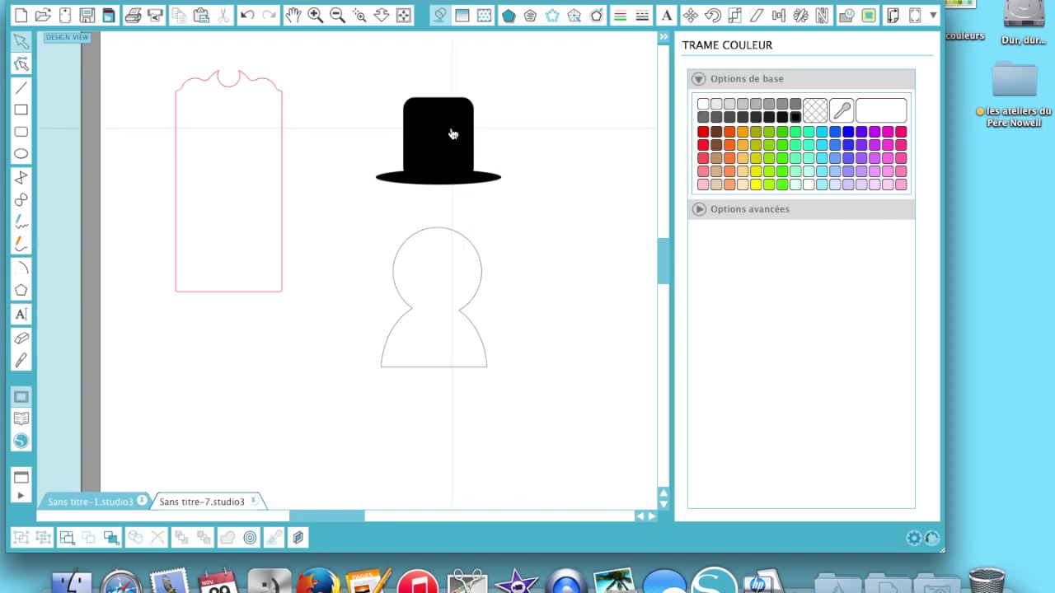
Step: Place the hat on top of the snowman's head, tilted slightly clockwise
left_click_drag(452, 134, 449, 198)
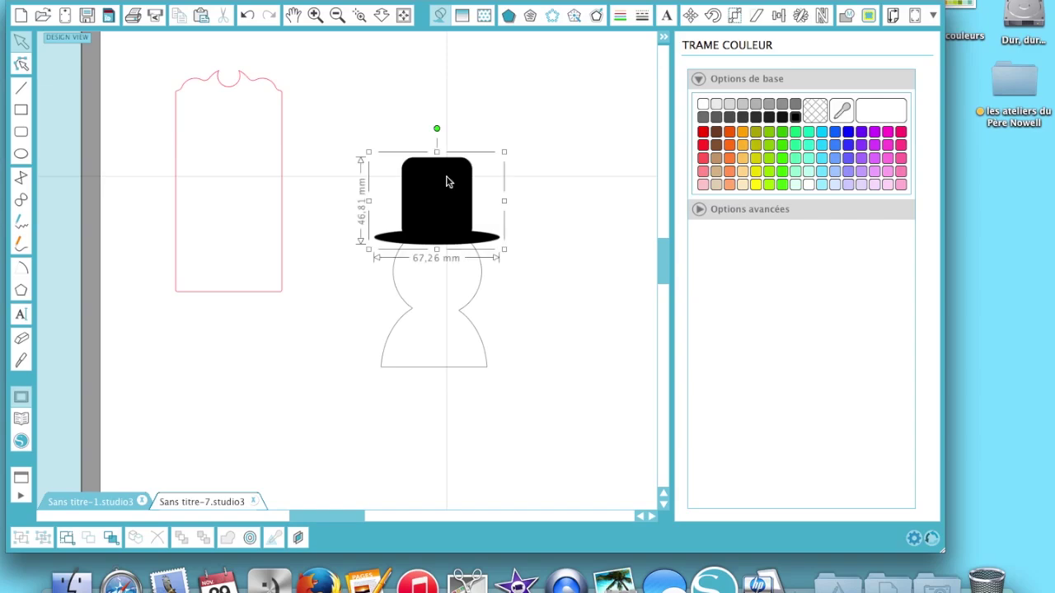
left_click_drag(437, 129, 452, 129)
left_click_drag(452, 188, 441, 209)
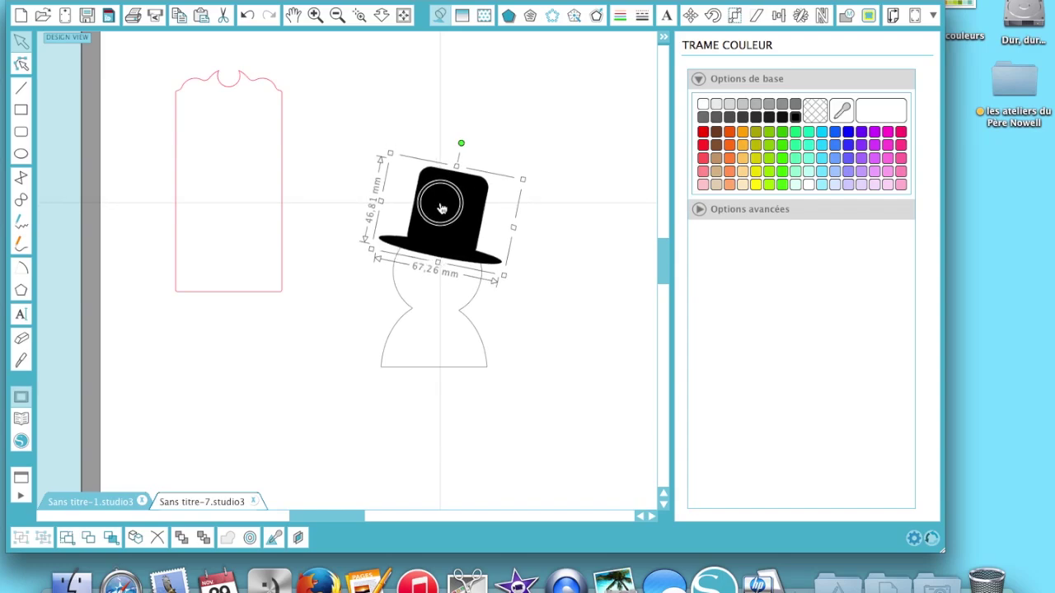
left_click(441, 142)
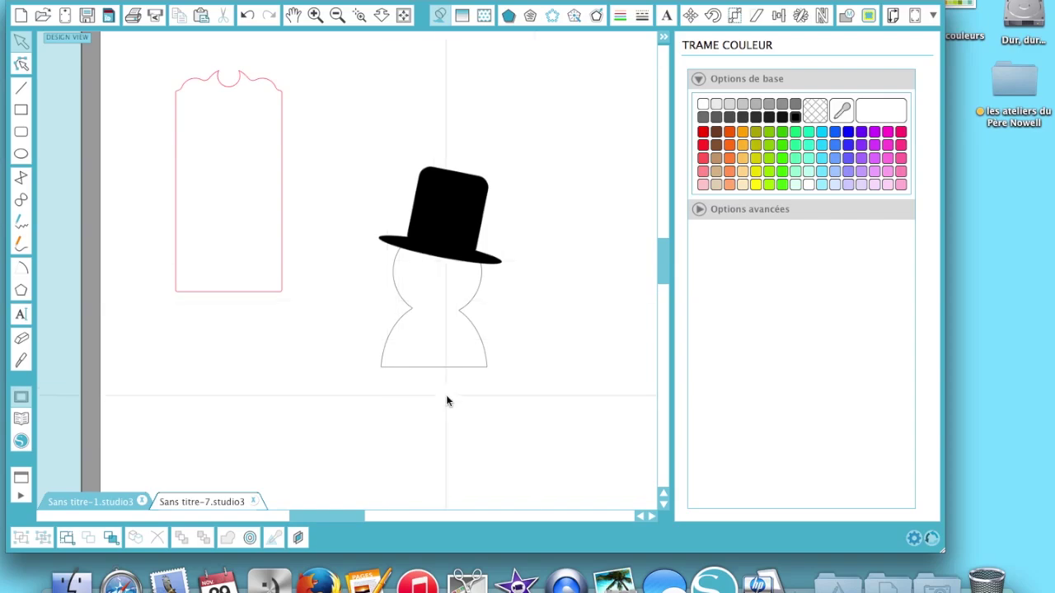
Step: Draw a small circle about 4,3 mm in diameter in the empty space between the red tag and the hat
left_click(20, 155)
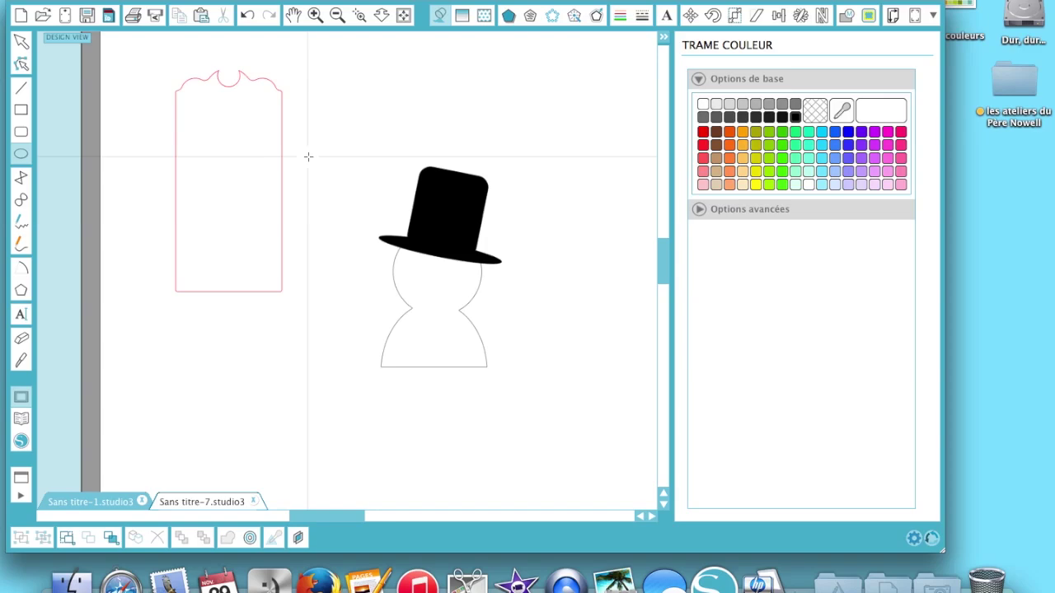
left_click_drag(308, 156, 317, 166)
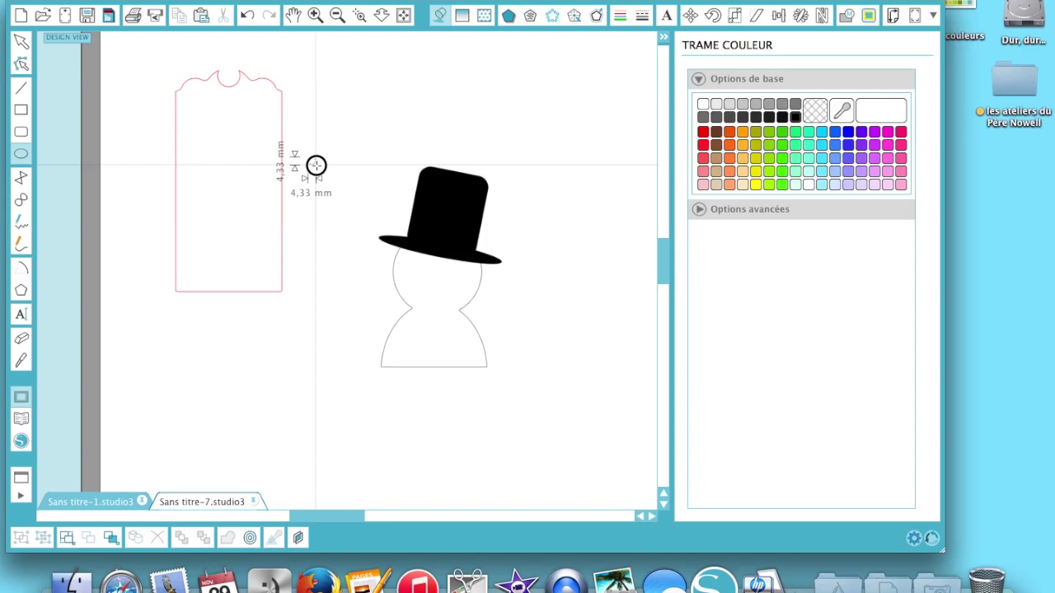
left_click_drag(317, 165, 314, 166)
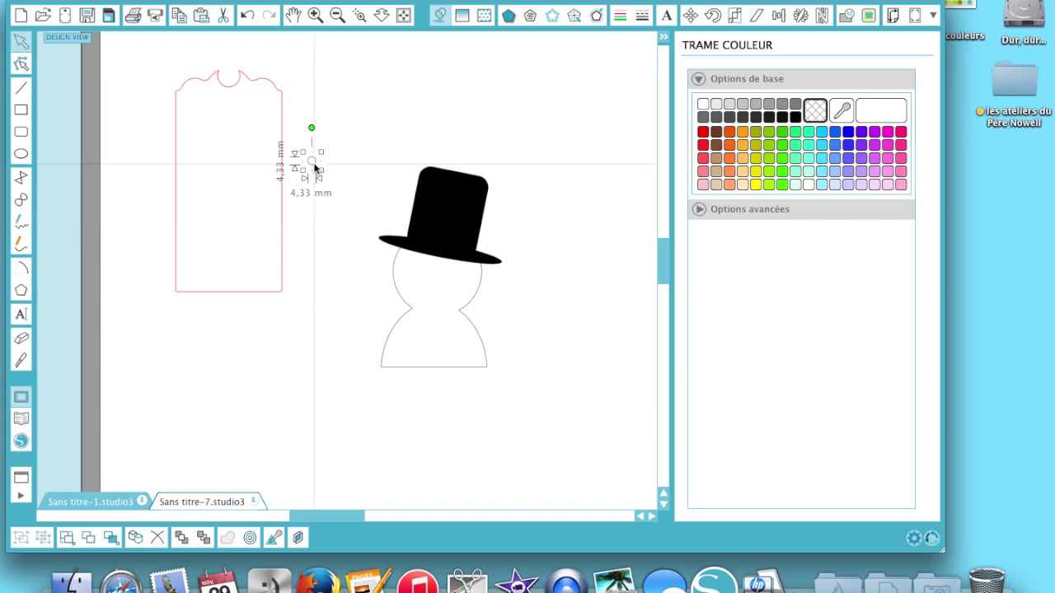
Step: Duplicate the small circle to its right and shift the copy further right to leave a gap between them
key("Right")
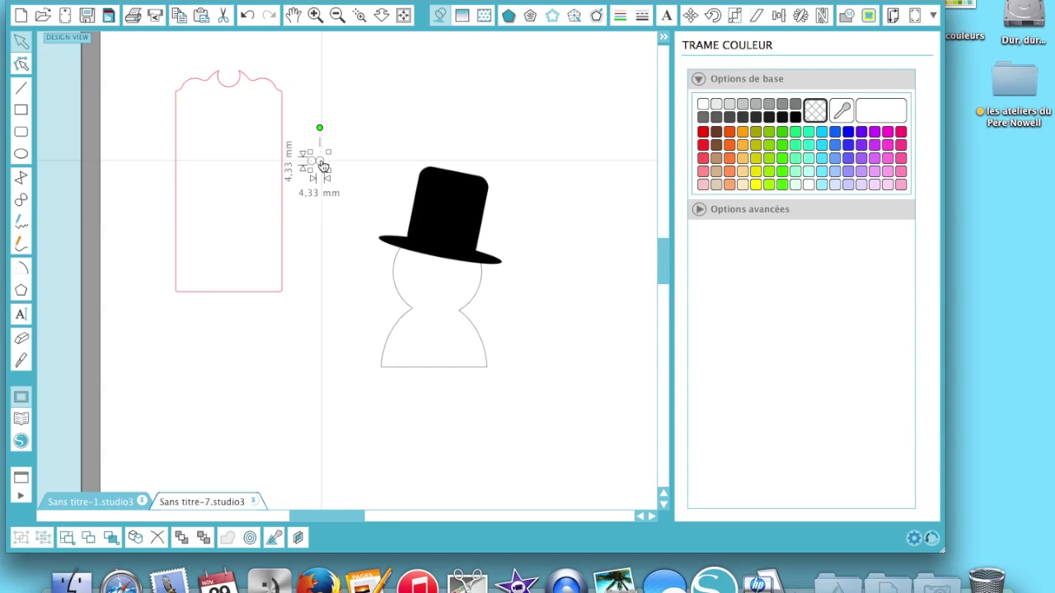
left_click_drag(321, 164, 322, 164)
key("Right")
key("Right")
key("Right")
key("Right")
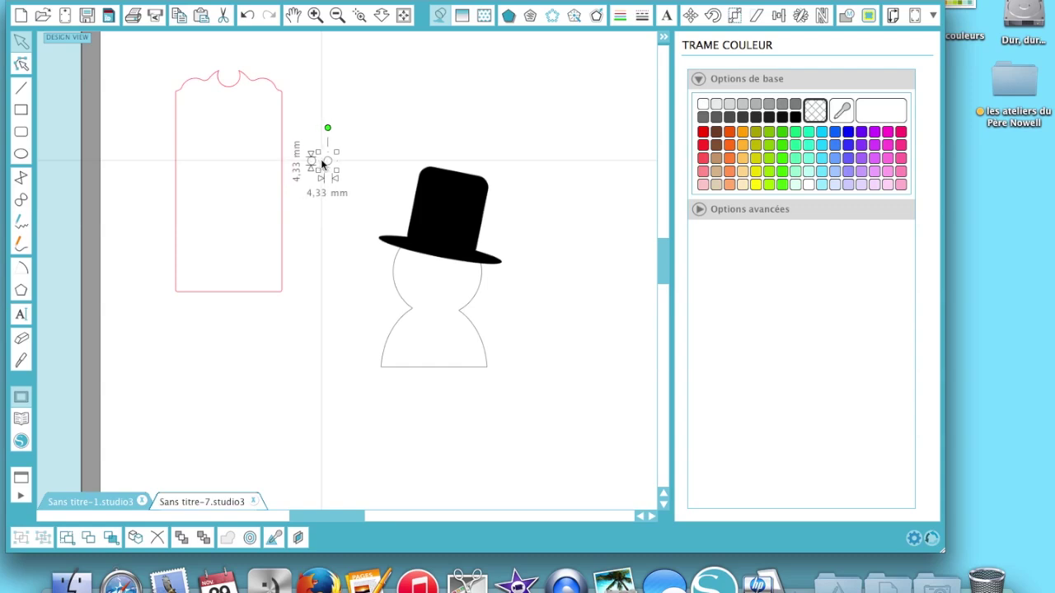
Step: Move the copied small circle further right to widen the gap between the two circles
key("Right")
key("Right")
key("Right")
key("Right")
key("Right")
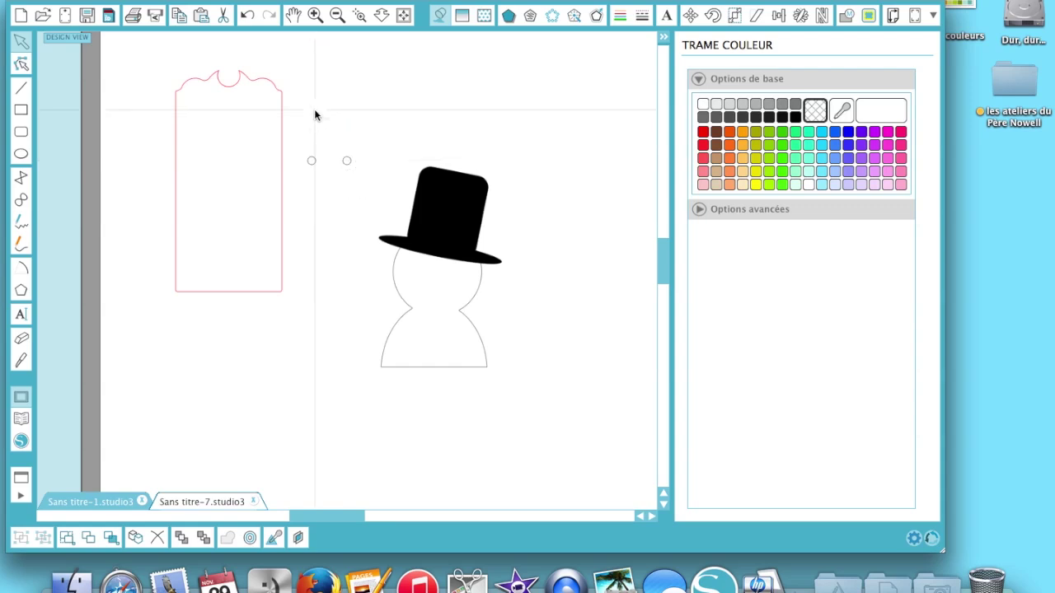
Step: Fill both small circles with black and place them on the snowman's face as eyes, just under the hat brim
left_click_drag(298, 137, 366, 192)
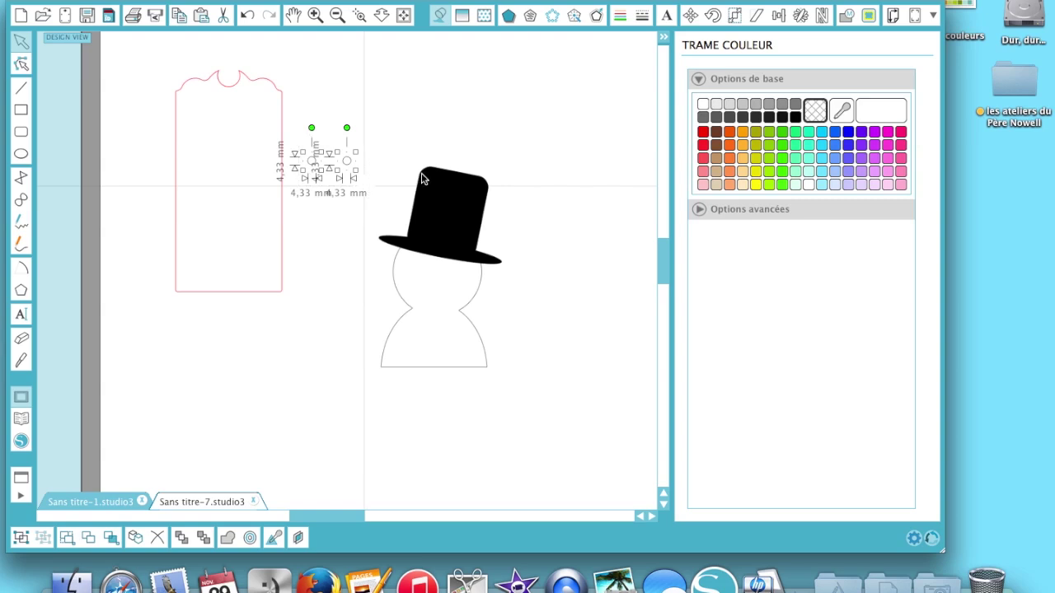
left_click(795, 118)
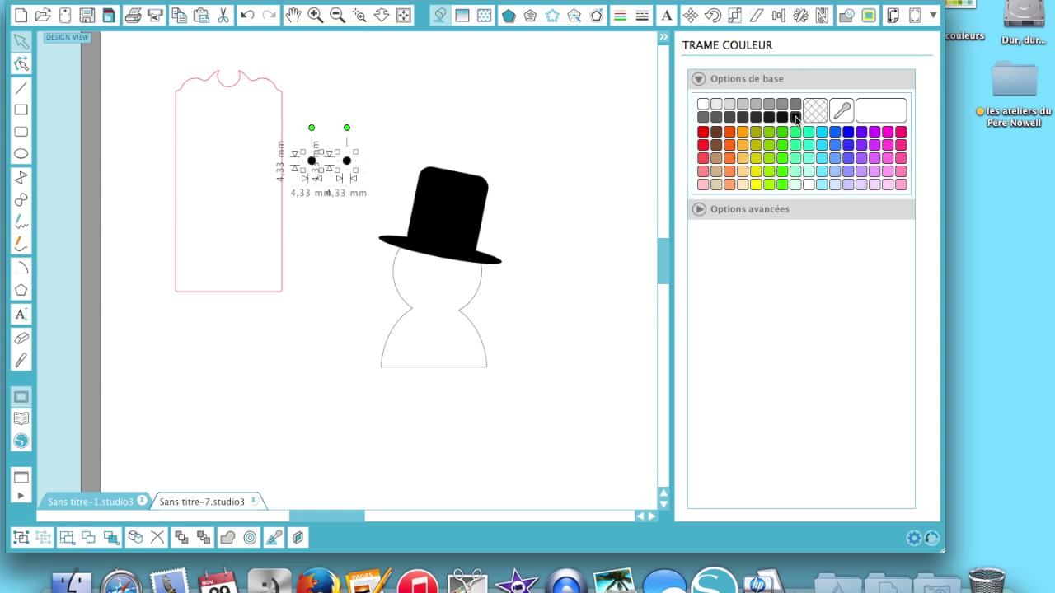
left_click_drag(349, 162, 444, 273)
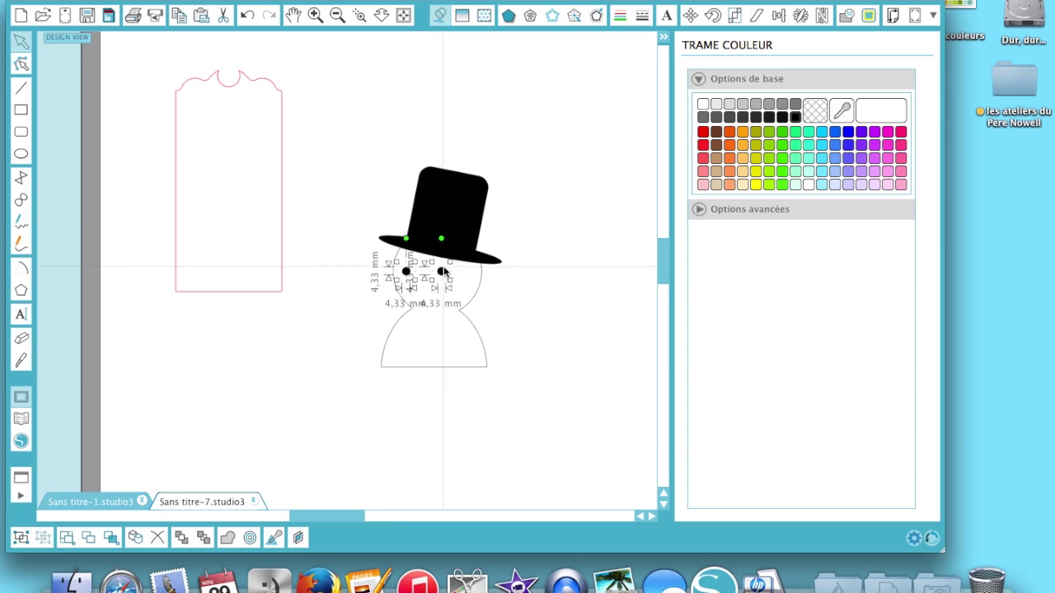
left_click(381, 172)
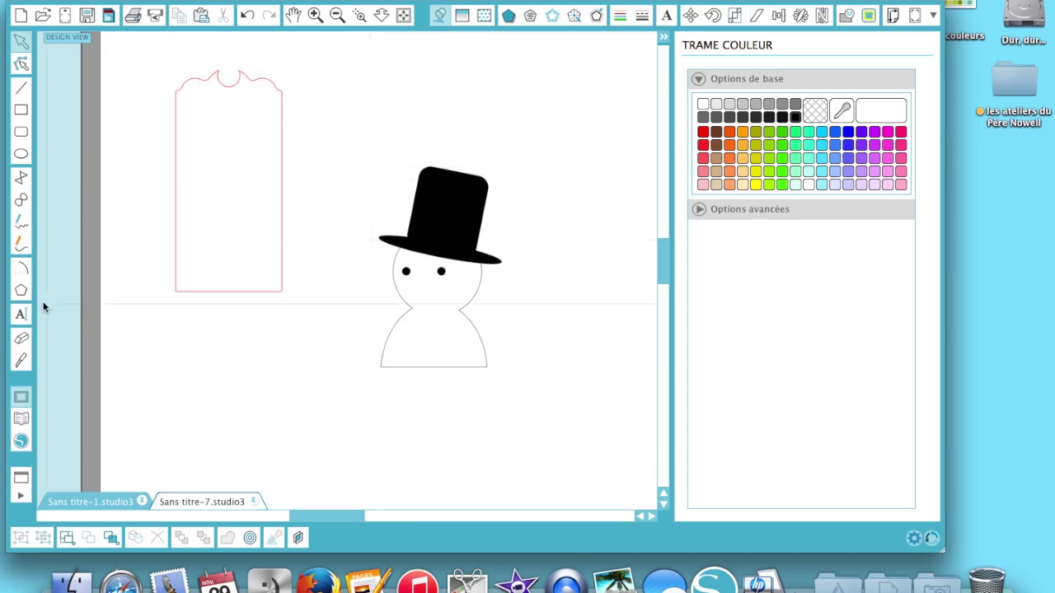
Step: Draw a regular polygon between the red tag and the hat and reduce it to 3 sides
left_click(21, 292)
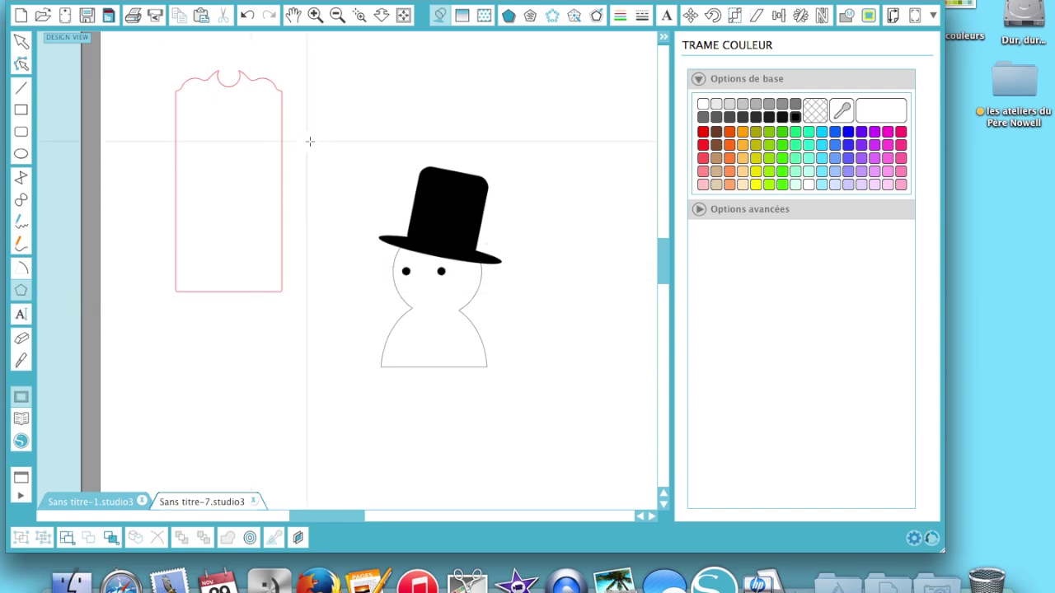
mouse_move(310, 142)
left_mouse_down()
mouse_move(360, 203)
mouse_move(310, 220)
left_mouse_up()
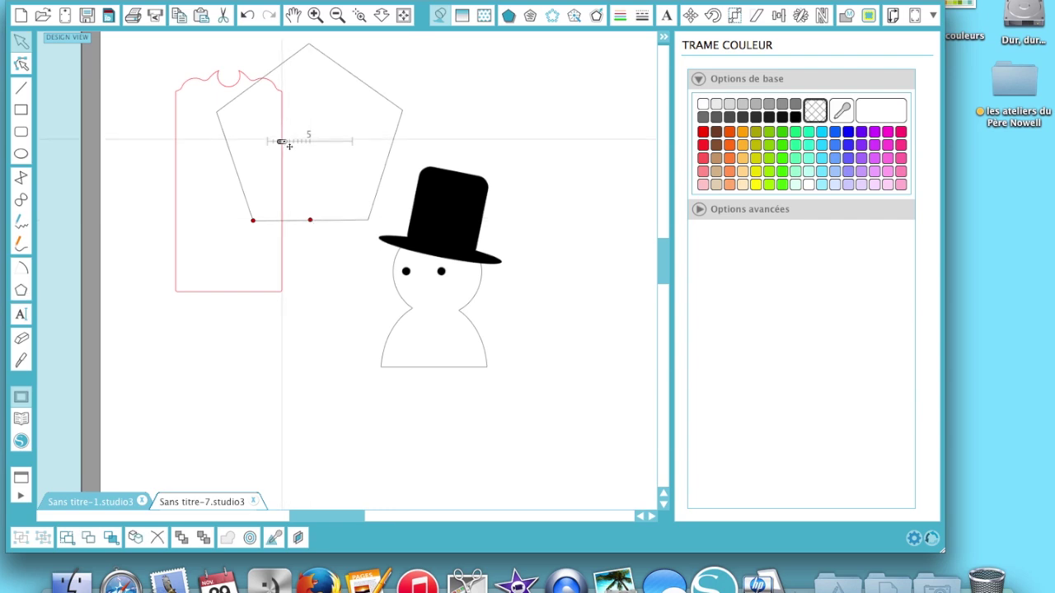
left_click_drag(284, 143, 275, 144)
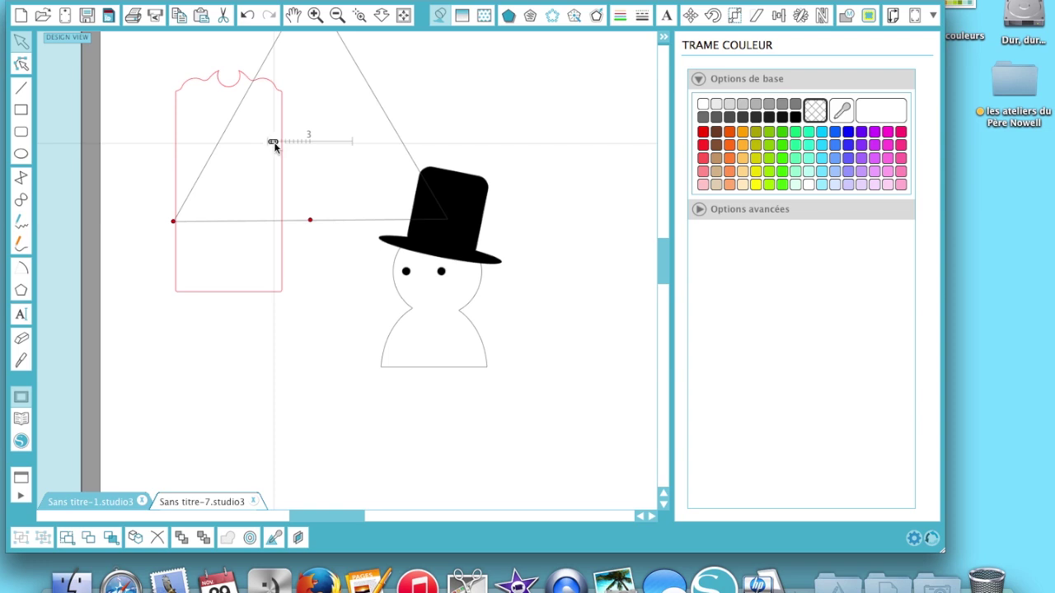
Step: Bring the whole triangle into view on the page and shrink it to about 38,5 mm wide and 33,5 mm high
left_click_drag(276, 48, 228, 265)
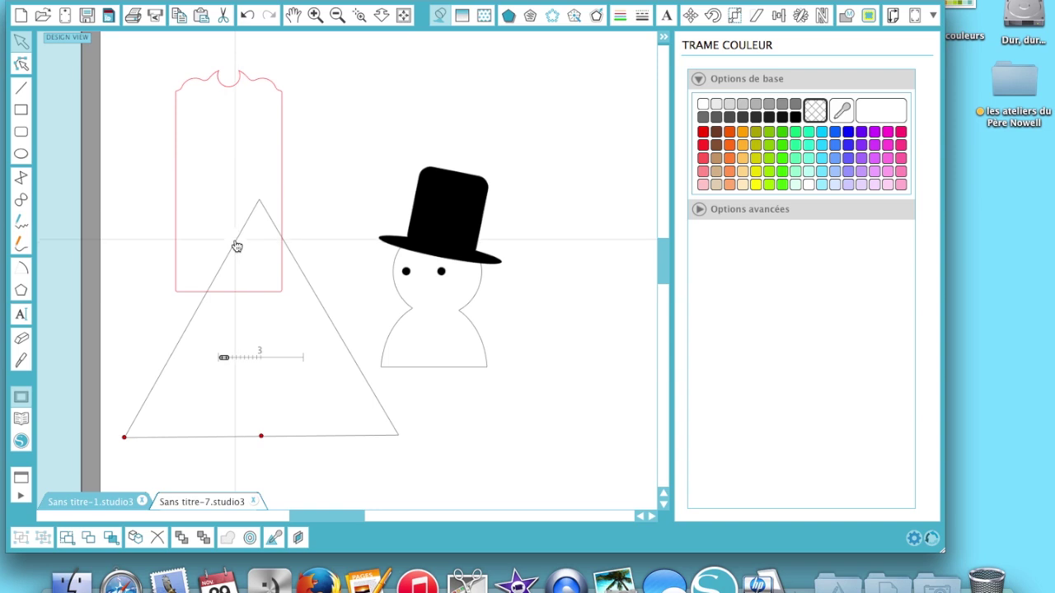
left_click(237, 245)
left_click(448, 485)
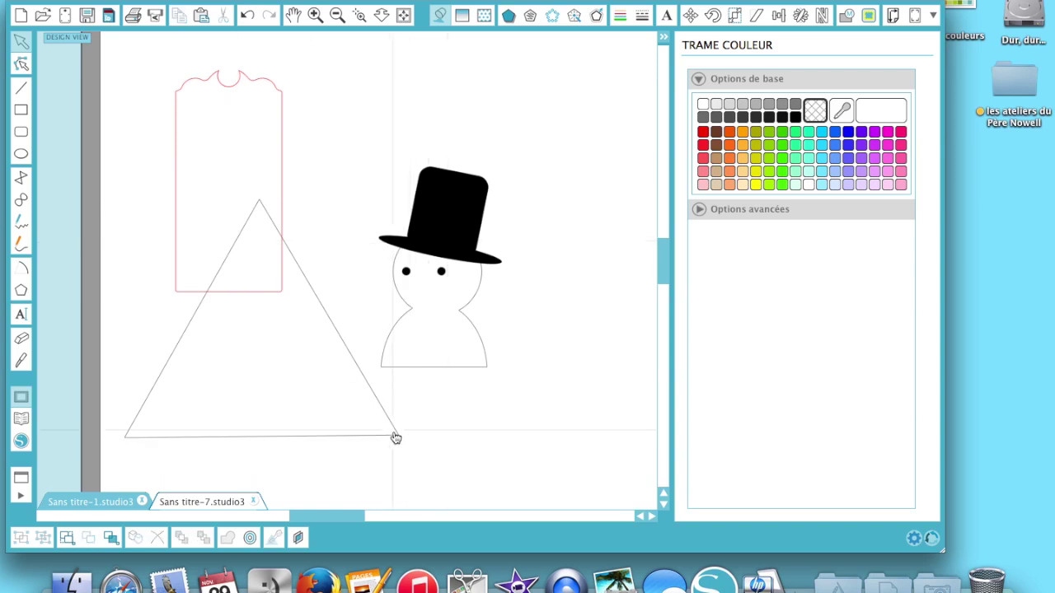
double_click(391, 436)
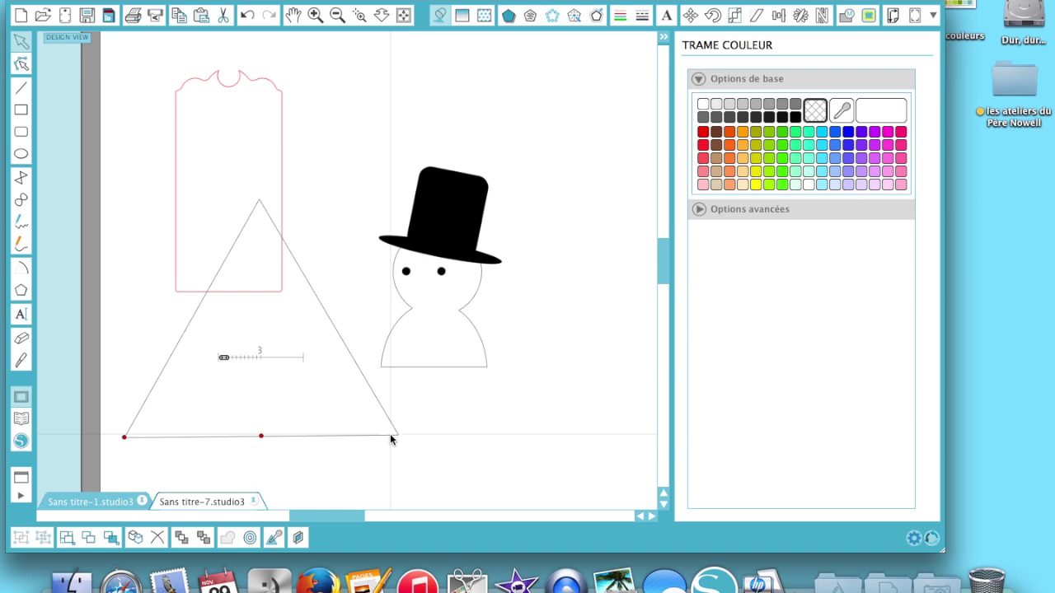
left_click(388, 437)
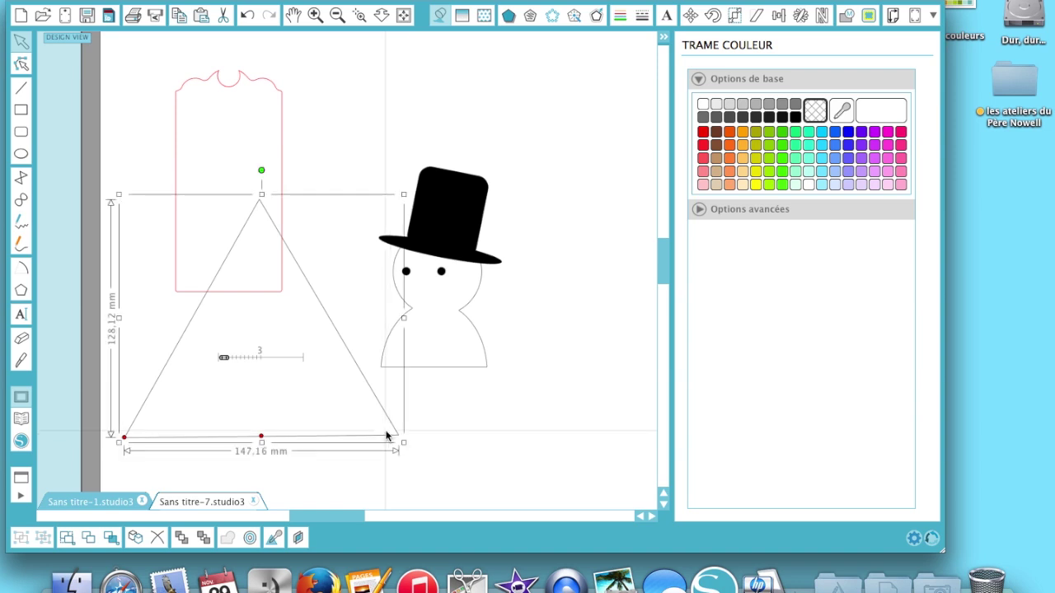
left_click_drag(404, 443, 170, 305)
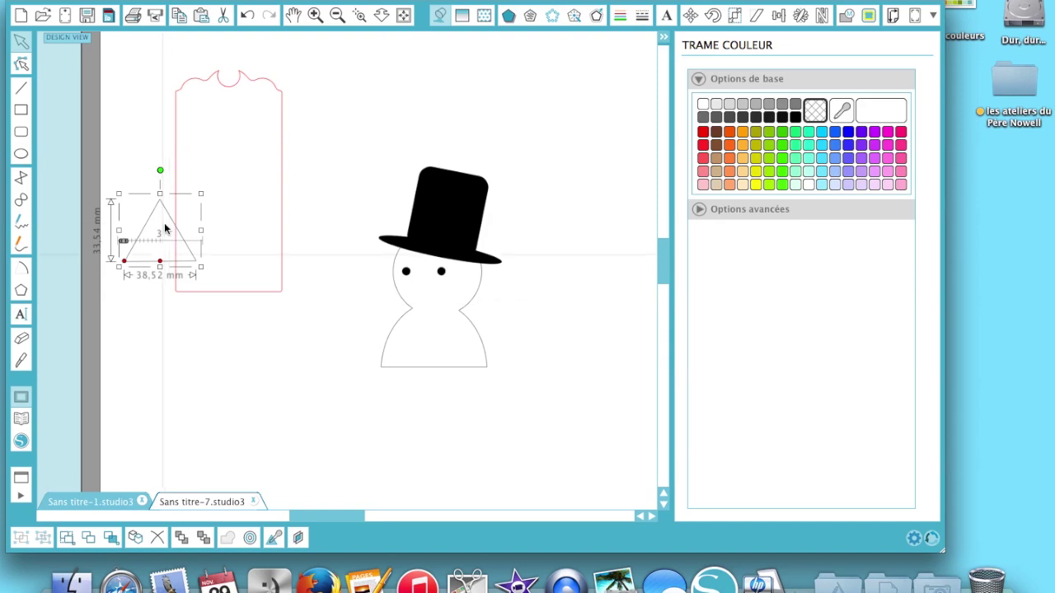
Step: Stretch the triangle to about 108 mm high and arrange it between the red tag, shifted left, and the snowman
left_click_drag(160, 195, 157, 55)
left_click_drag(150, 142, 330, 98)
left_click_drag(258, 79, 172, 110)
left_click_drag(329, 97, 254, 155)
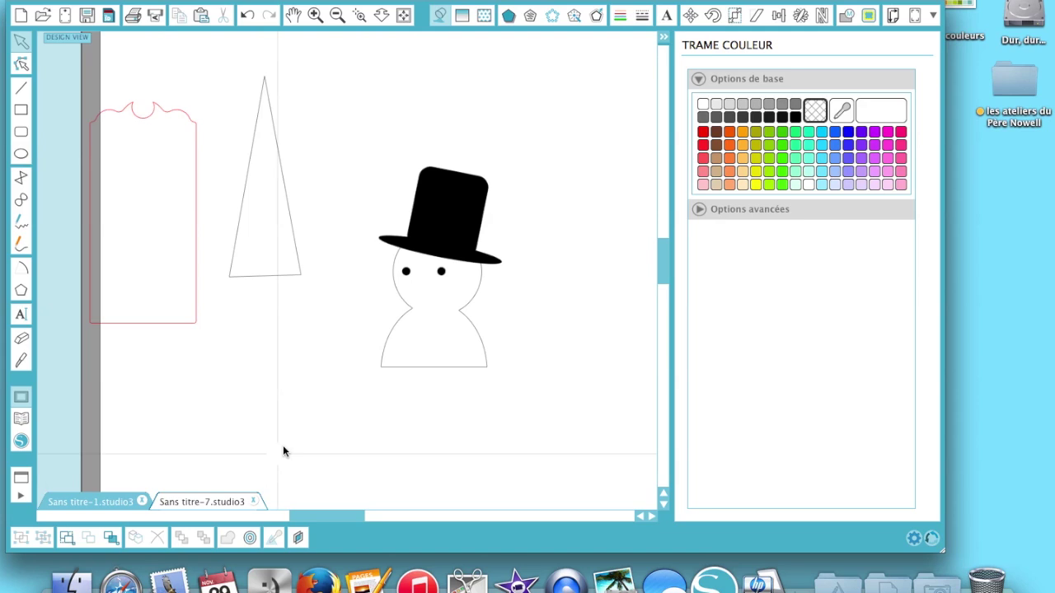
Step: Try to straighten the triangle's slightly slanted base by rotating it, and undo the change
left_click(264, 276)
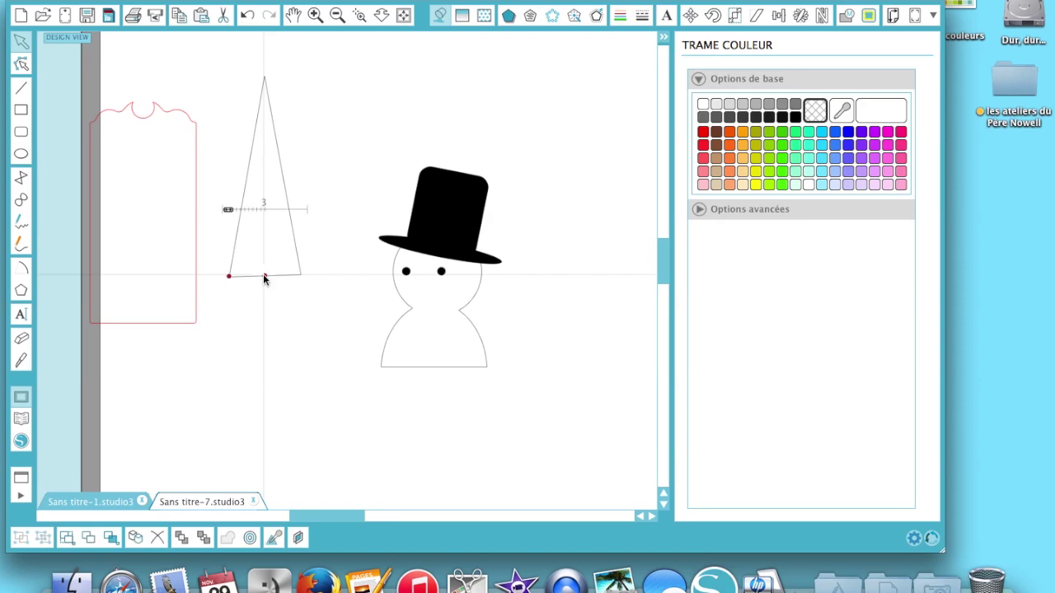
left_click_drag(264, 278, 300, 269)
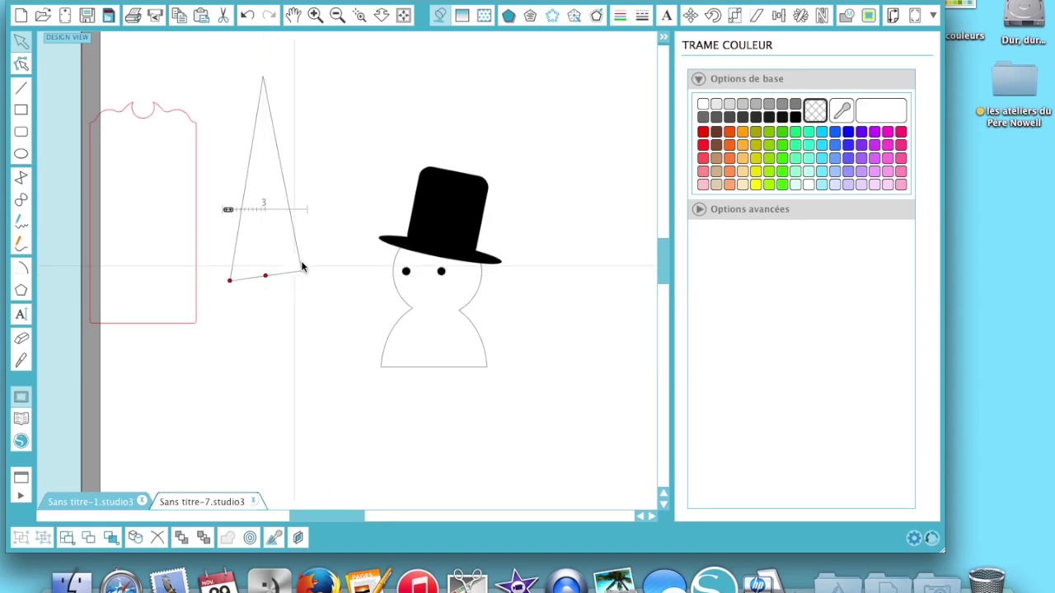
key("super+z")
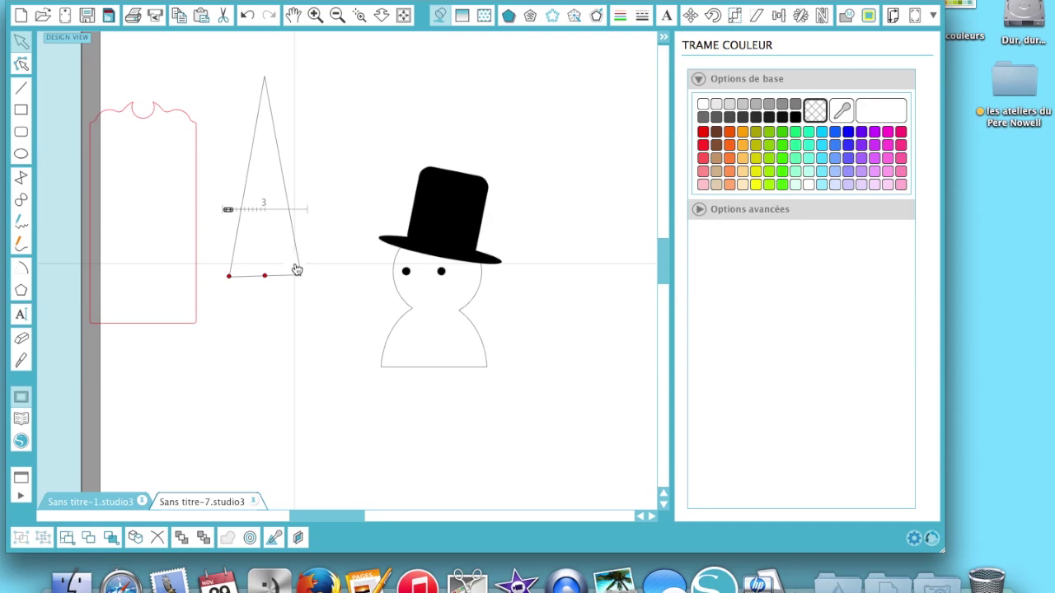
Step: Draw an ellipse about 44,8 mm wide and 19,7 mm high just below the triangle and open its scale settings
left_click(294, 360)
left_click_drag(225, 75, 317, 314)
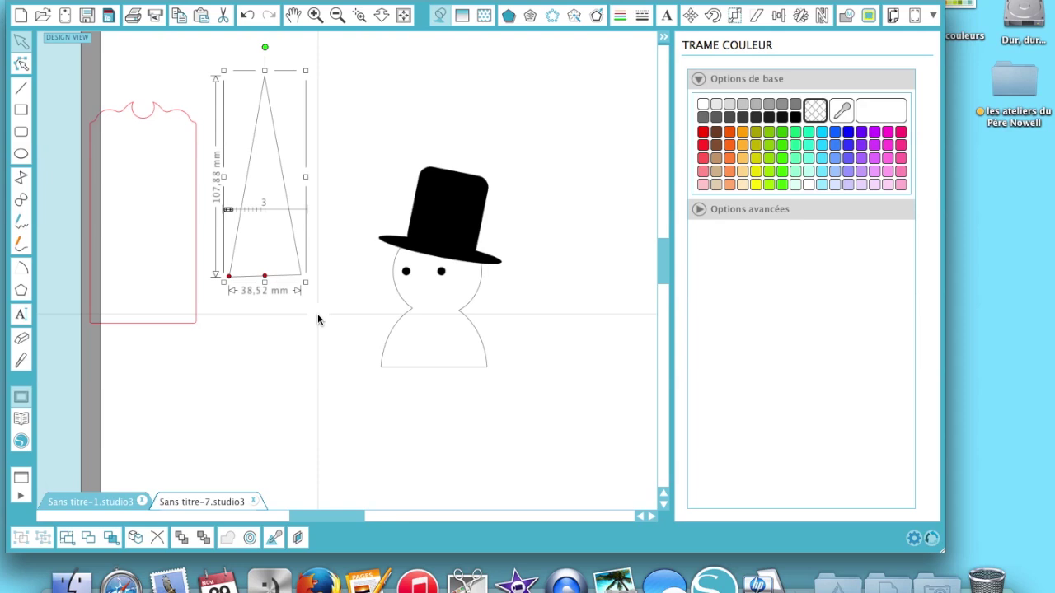
left_click(21, 157)
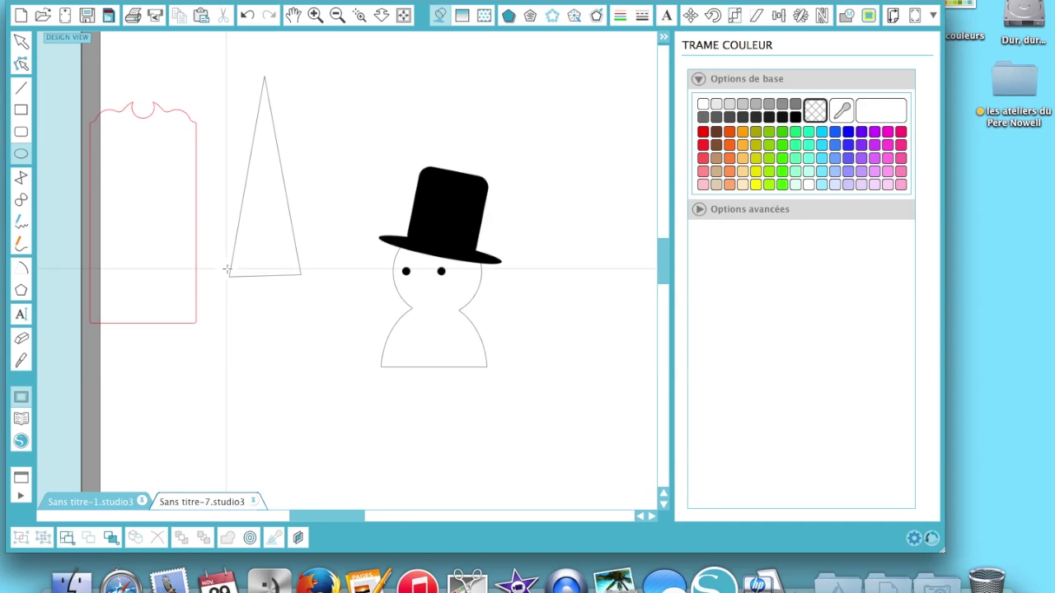
mouse_move(228, 278)
left_mouse_down()
mouse_move(308, 291)
mouse_move(313, 314)
left_mouse_up()
key("v")
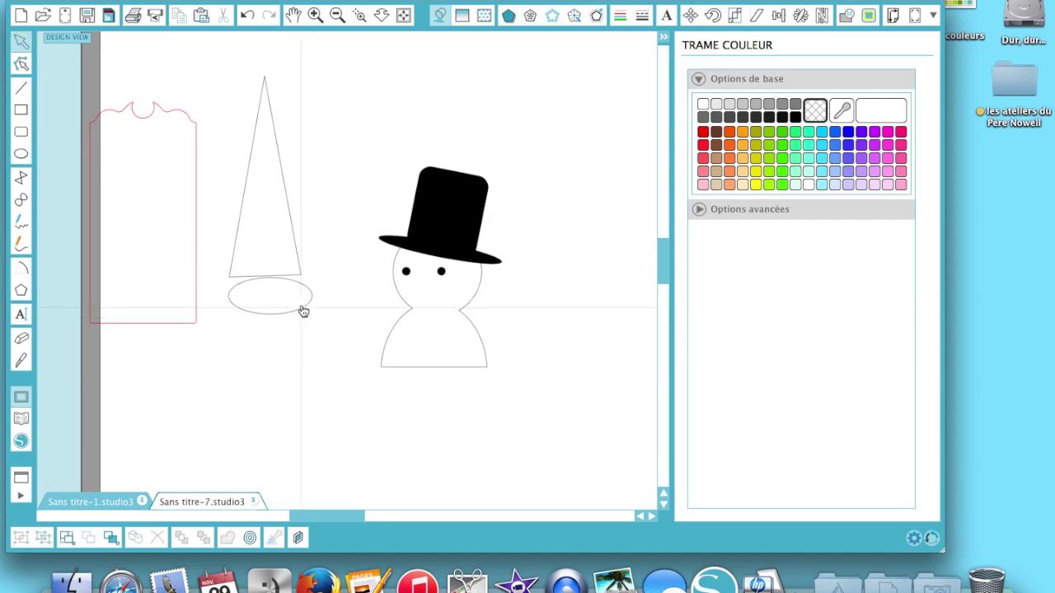
left_click(303, 311)
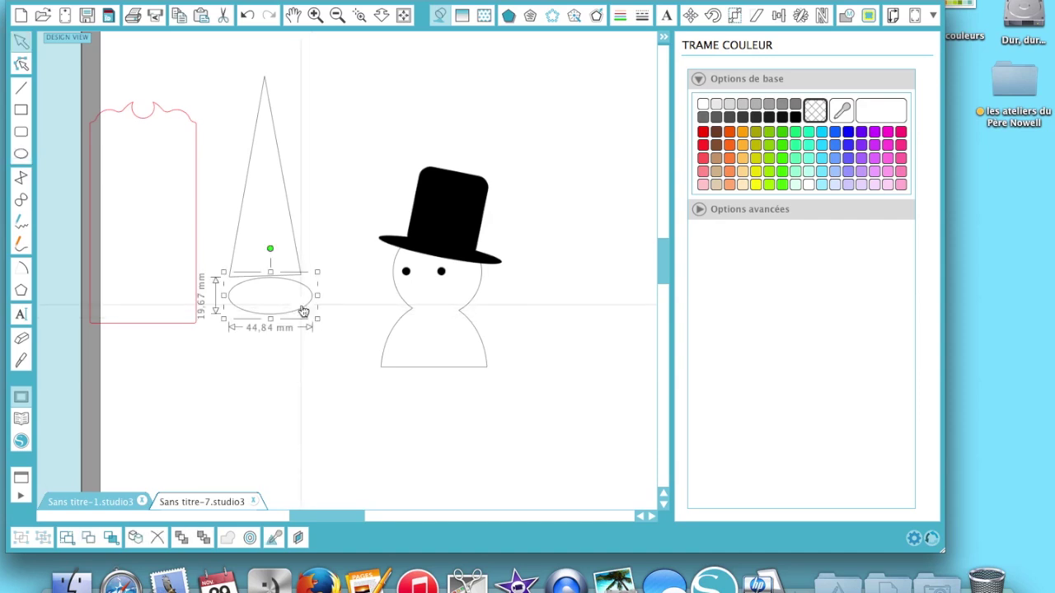
left_click(735, 16)
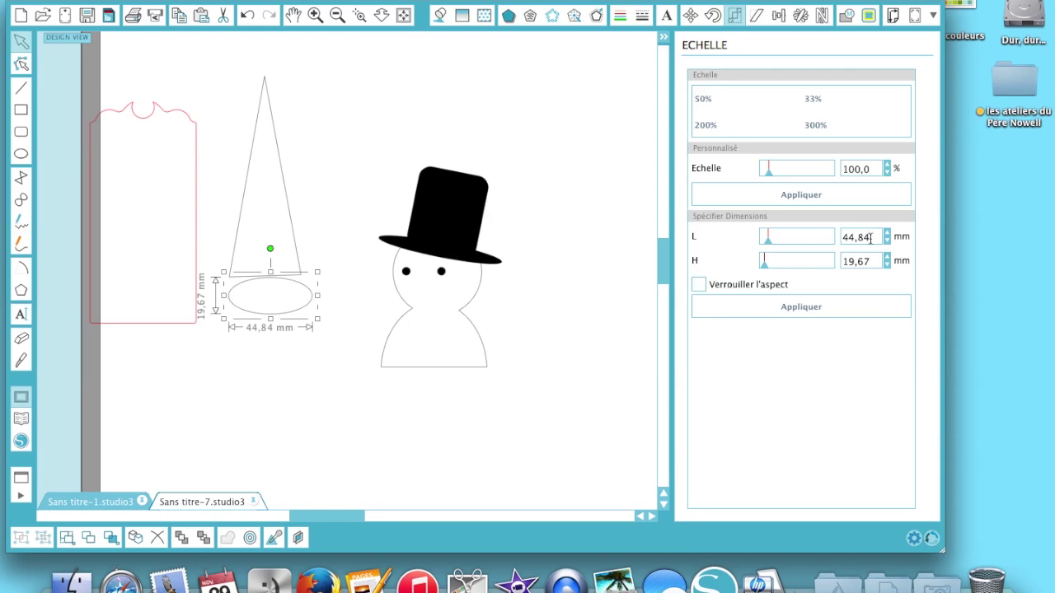
Step: Try to set the ellipse's width to 3852,00 mm and undo the resize
left_click_drag(870, 238, 828, 242)
type("3852,00")
left_click(799, 309)
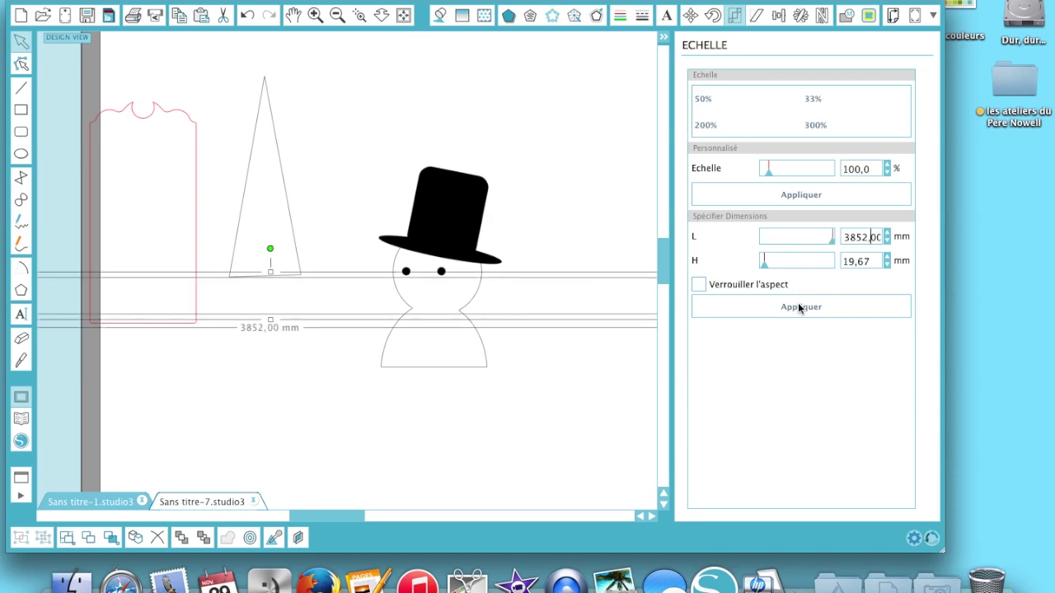
key("super+z")
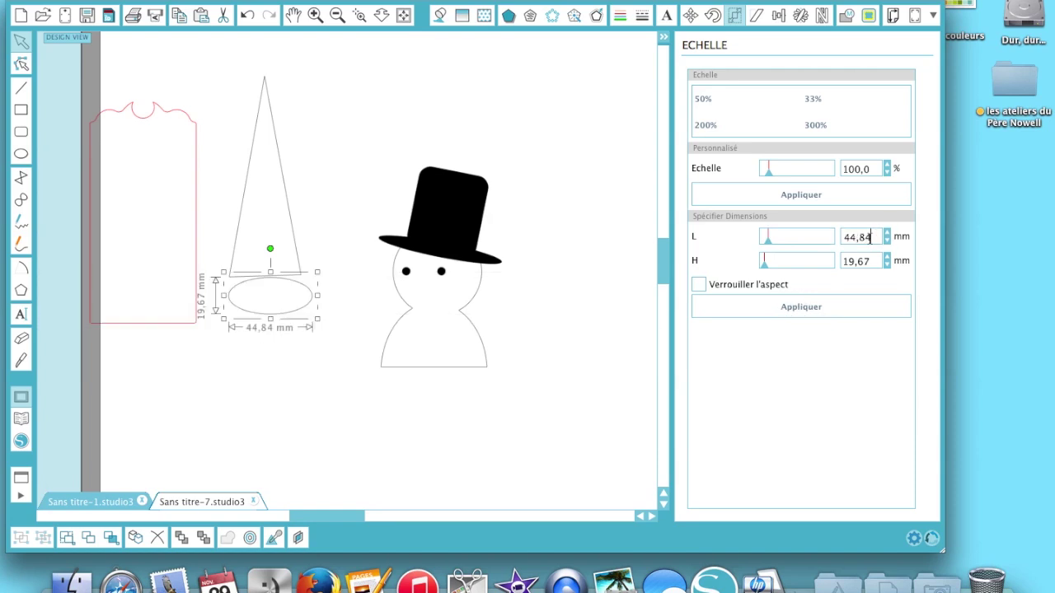
Step: Set the ellipse's width to 38,52 mm and move it up over the triangle's base
left_click_drag(877, 237, 829, 239)
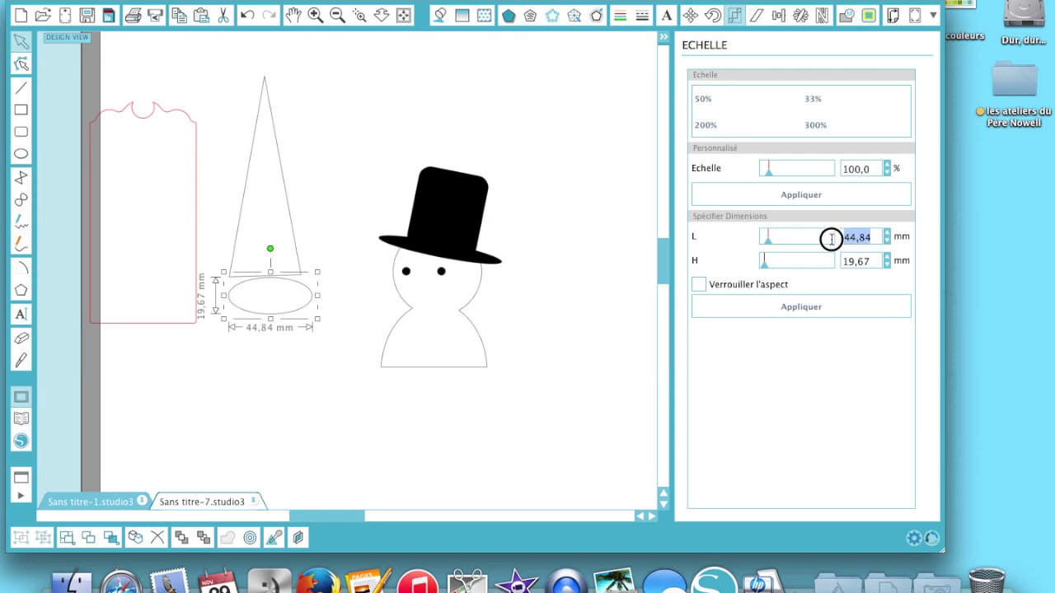
type("38,52")
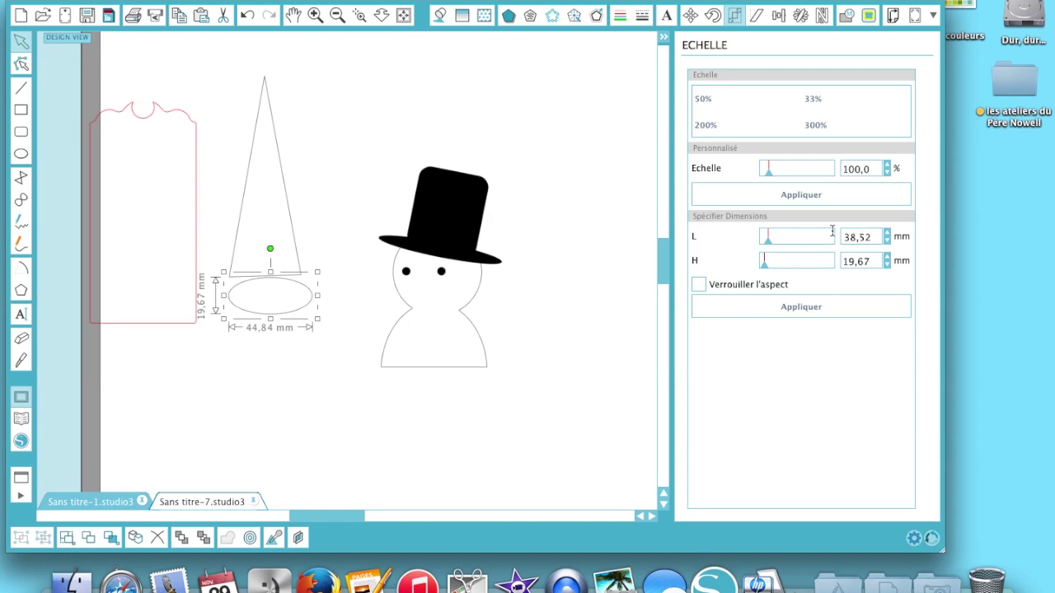
left_click(819, 307)
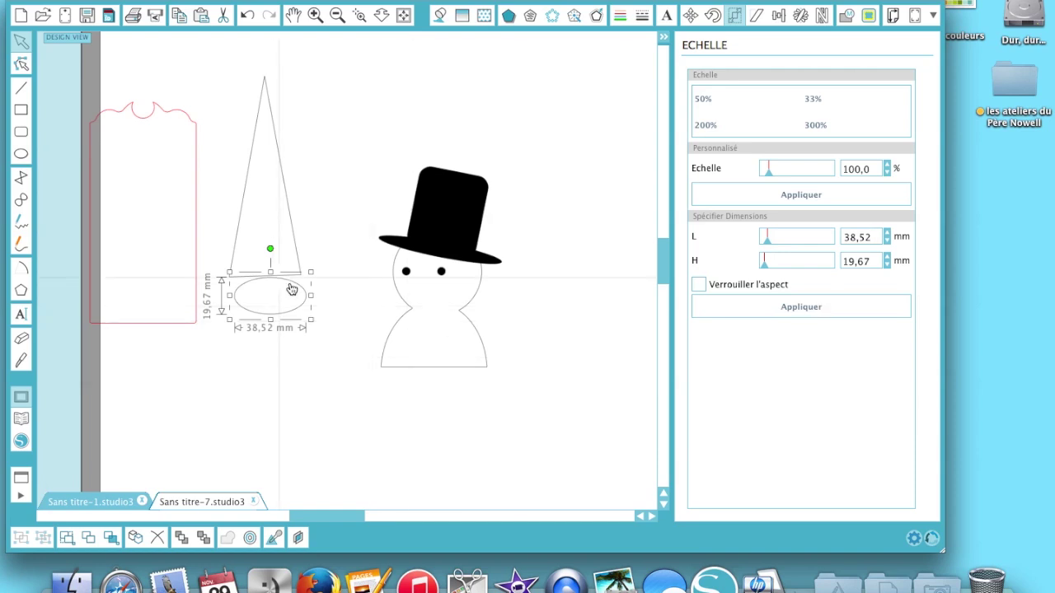
left_click_drag(296, 282, 294, 270)
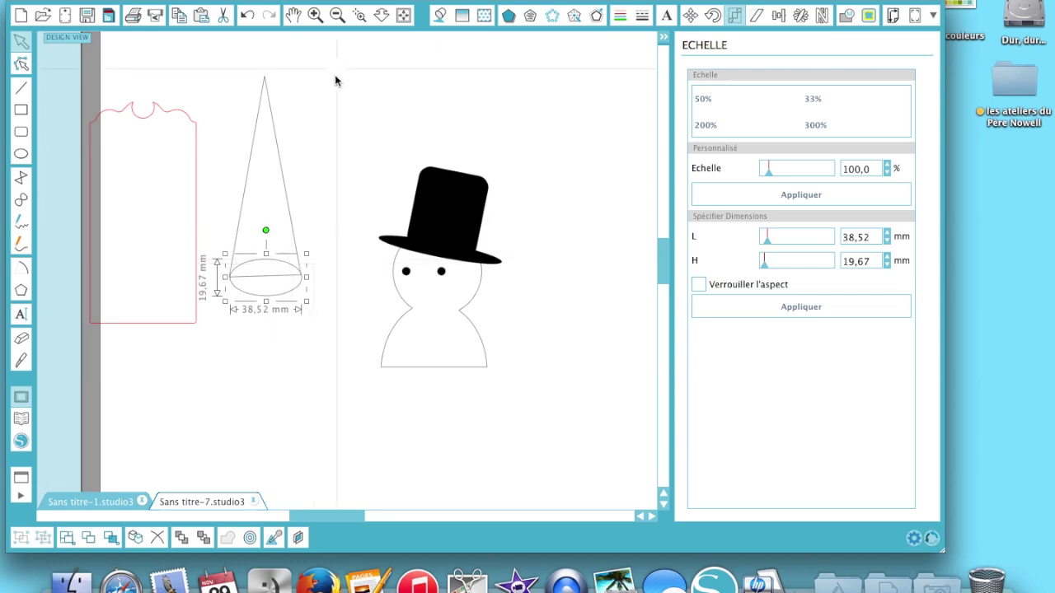
Step: Nudge the ellipse slightly left and up so its two ends line up with the triangle's base corners
left_click(361, 16)
left_click_drag(195, 67, 341, 420)
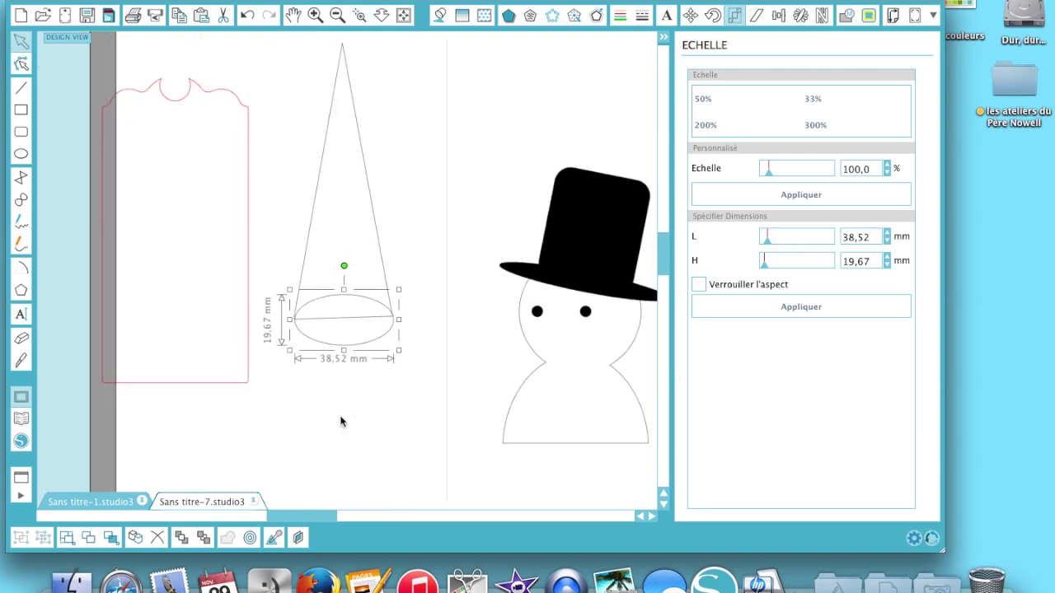
left_click(358, 18)
left_click_drag(278, 221, 506, 462)
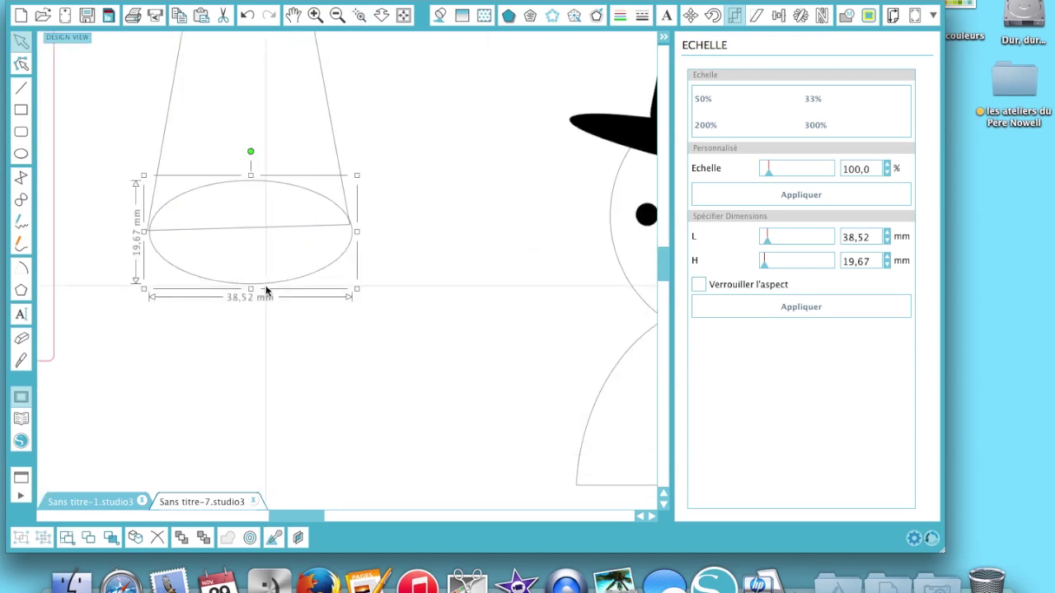
key("Left")
key("Left")
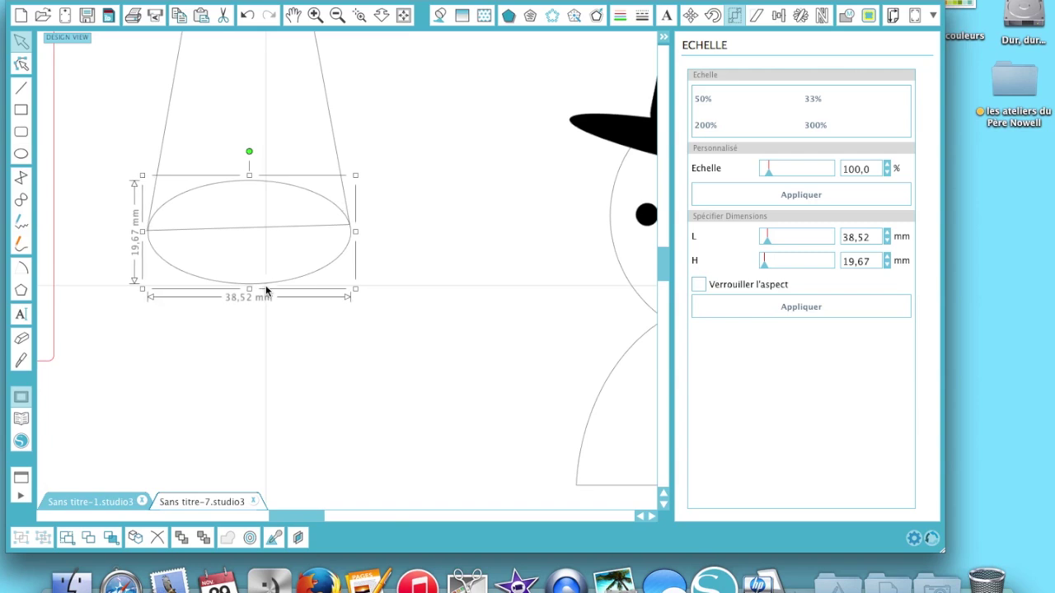
key("Up")
key("Up")
key("Up")
key("Up")
key("Up")
key("Up")
key("Up")
key("Up")
key("Up")
key("Up")
key("Up")
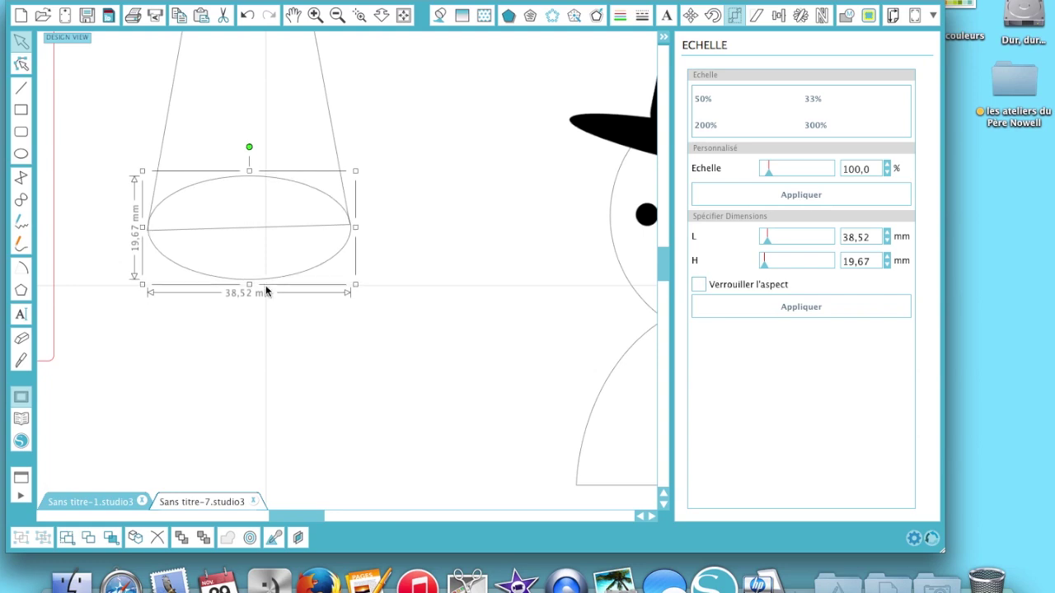
key("Up")
key("Up")
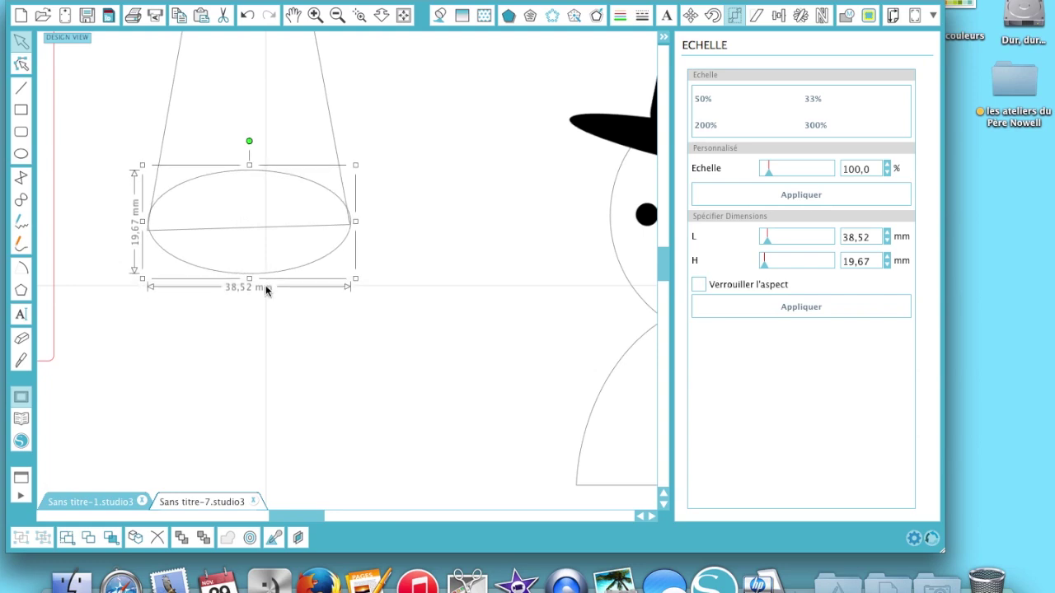
key("Left")
key("Left")
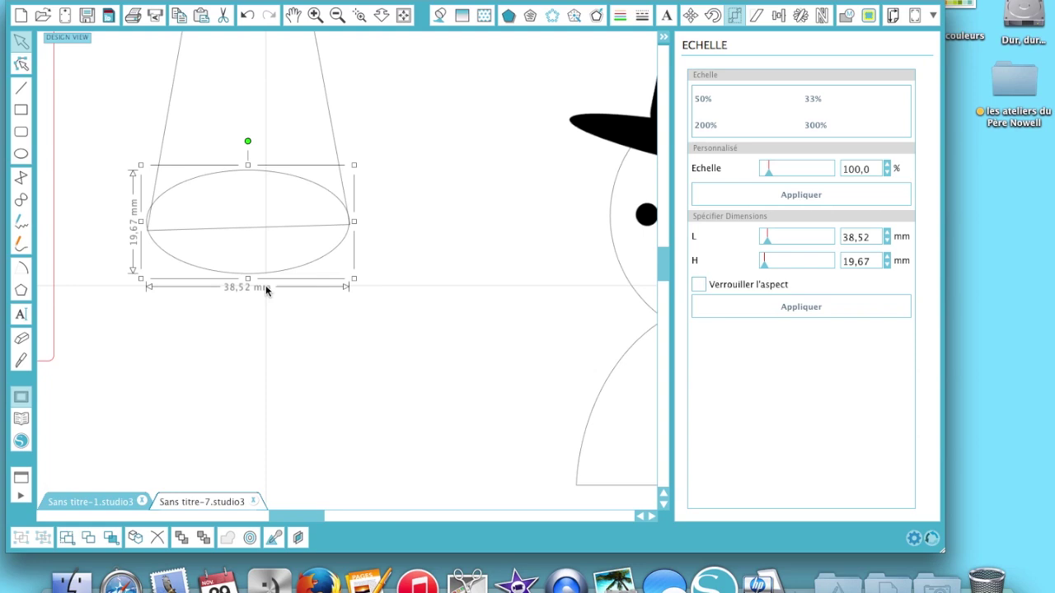
key("Right")
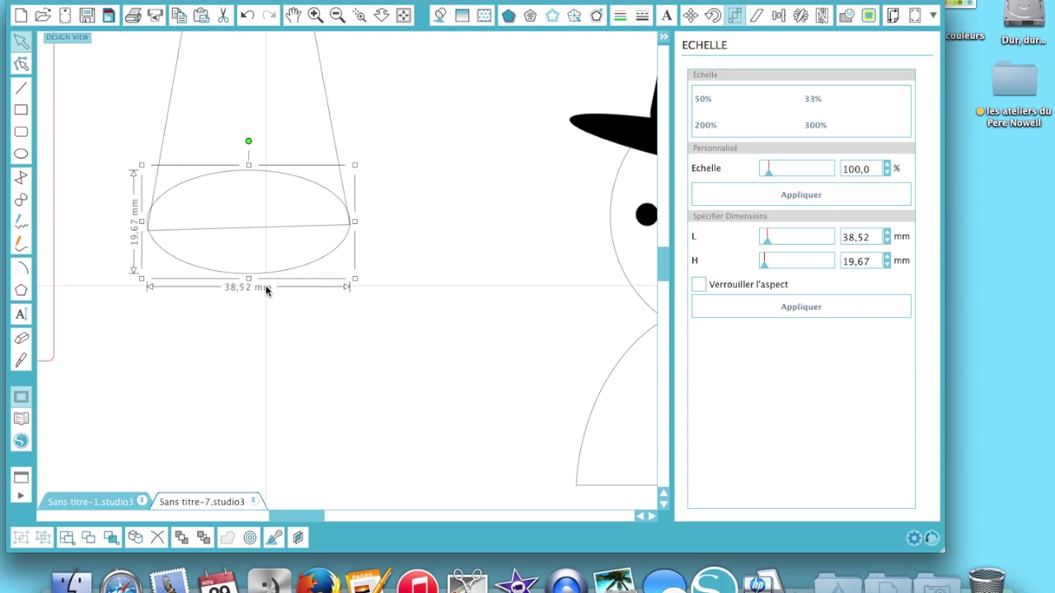
Step: Nudge the ellipse down in small steps so its widest points line up with the triangle's base corners
key("Down")
key("Down")
key("Down")
key("Down")
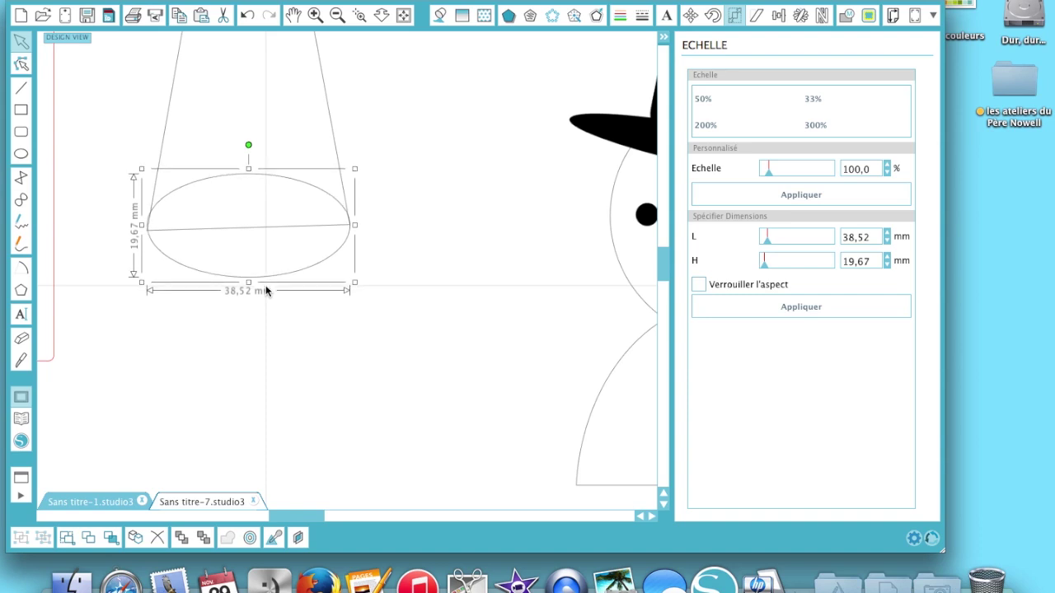
key("Down")
key("Down")
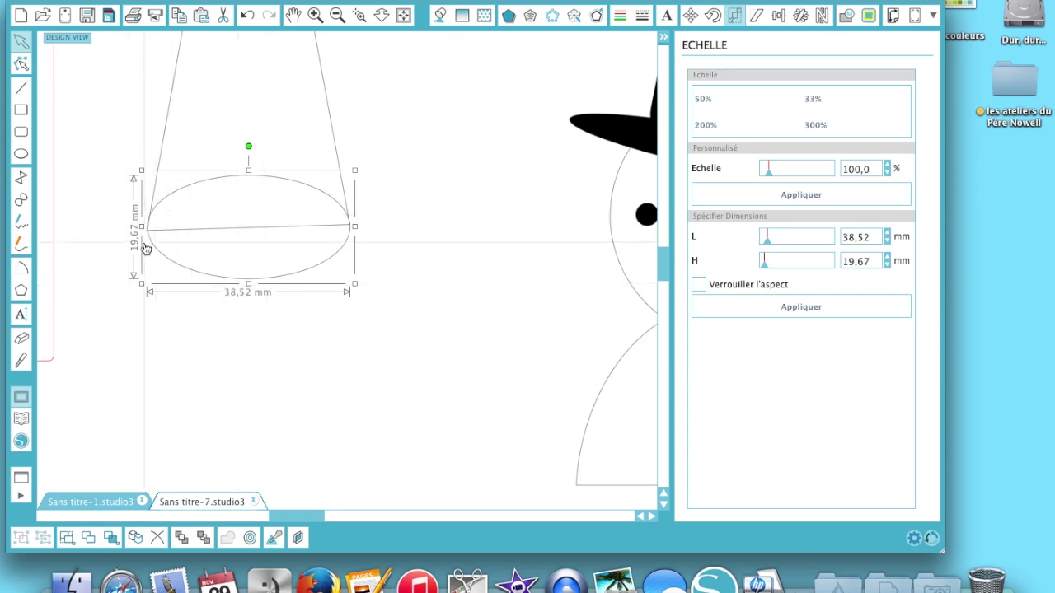
key("Down")
key("Down")
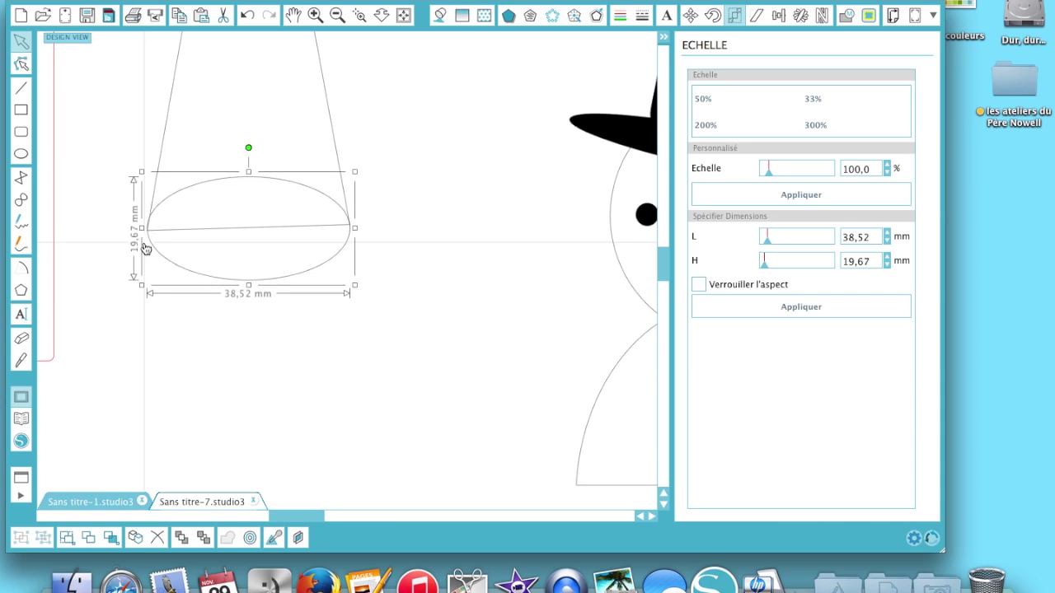
Step: Weld the triangle and the ellipse into a single carrot shape
left_click(170, 100)
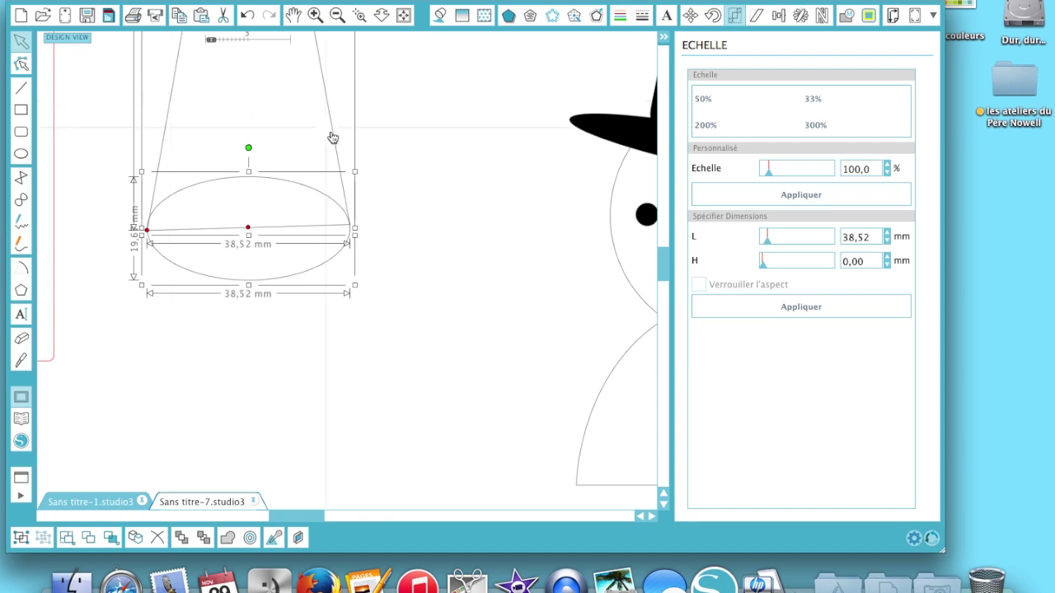
right_click(300, 122)
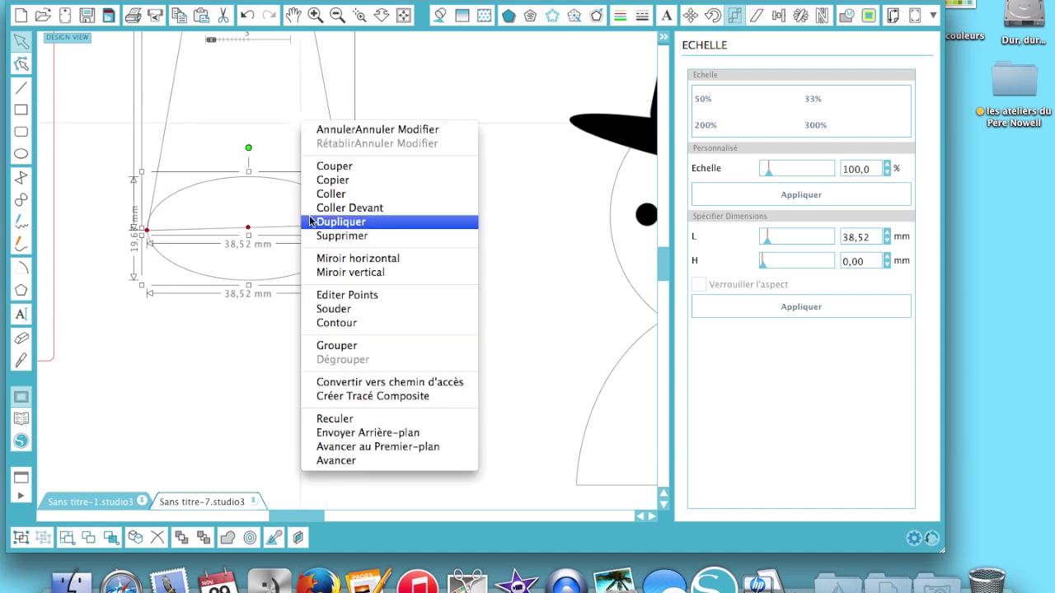
left_click(318, 309)
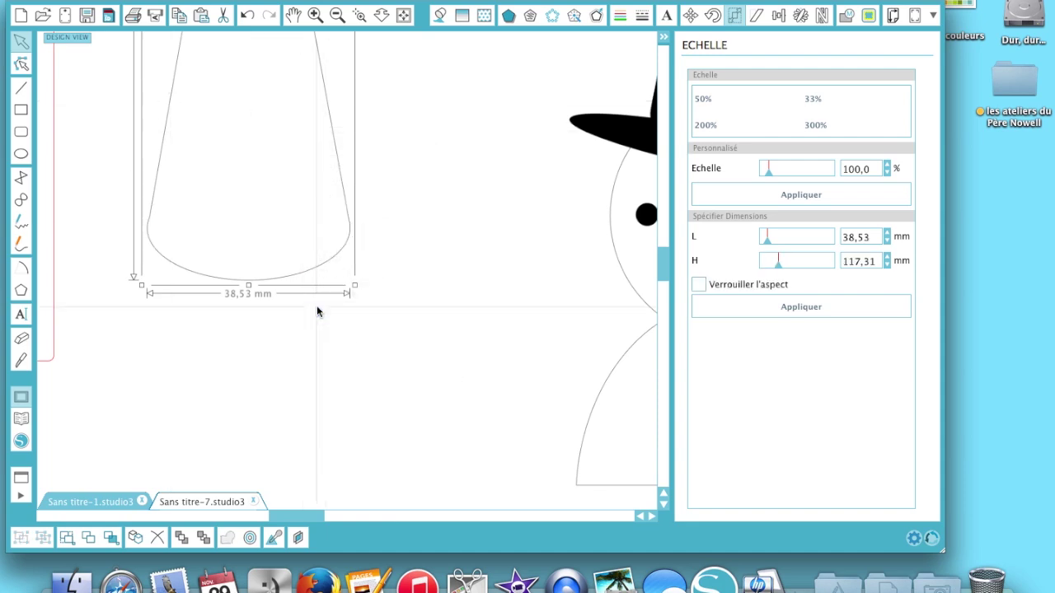
Step: Shrink the carrot shape to about 12 mm wide and 36,5 mm high and fill it with dark orange
left_click(174, 85)
left_click_drag(175, 86, 175, 105)
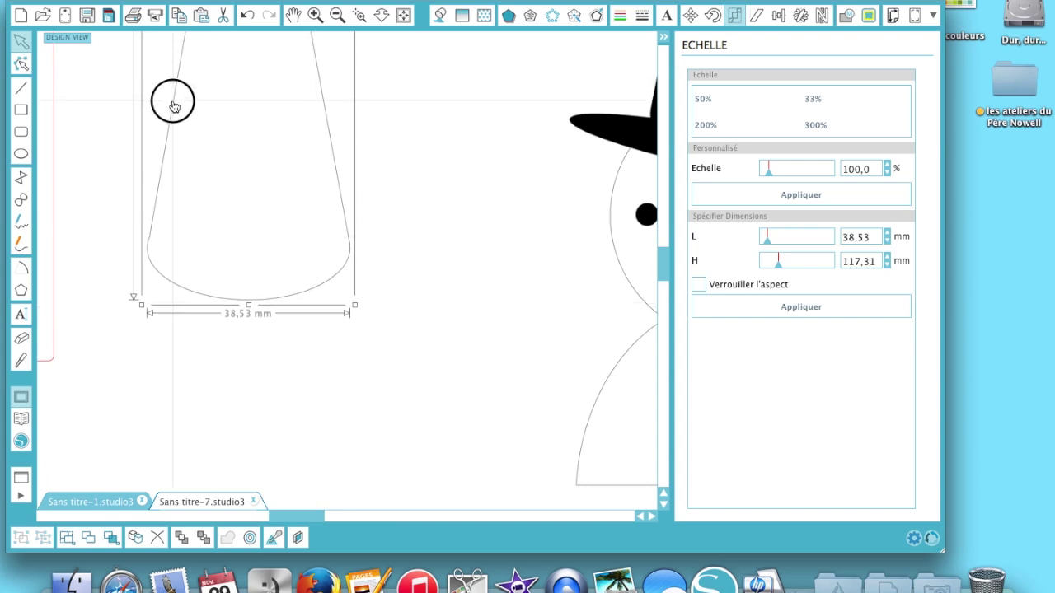
left_click(338, 16)
left_click(337, 16)
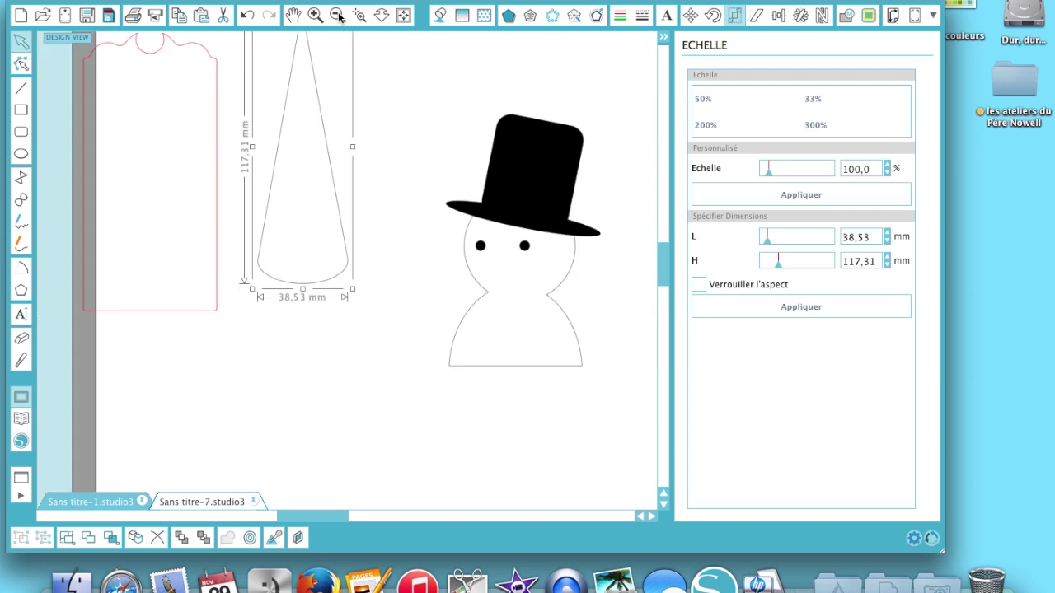
left_click(337, 16)
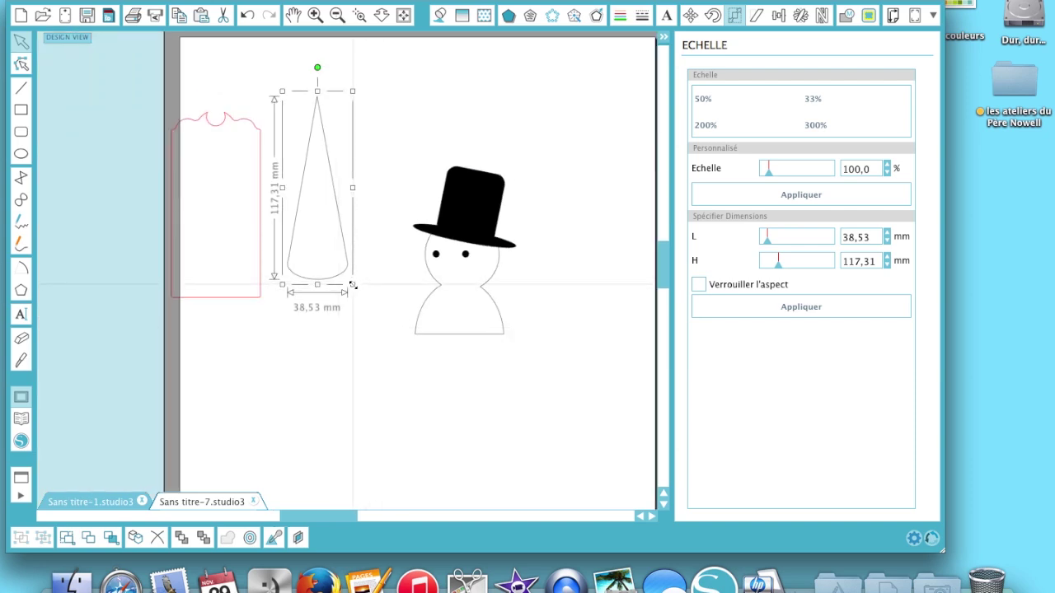
left_click_drag(353, 286, 323, 155)
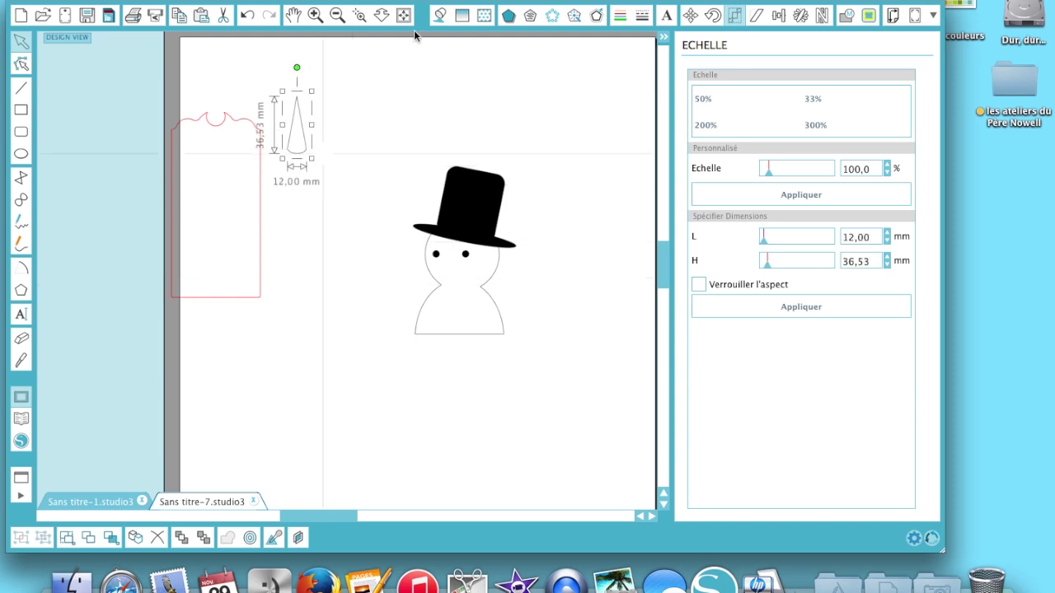
left_click(440, 14)
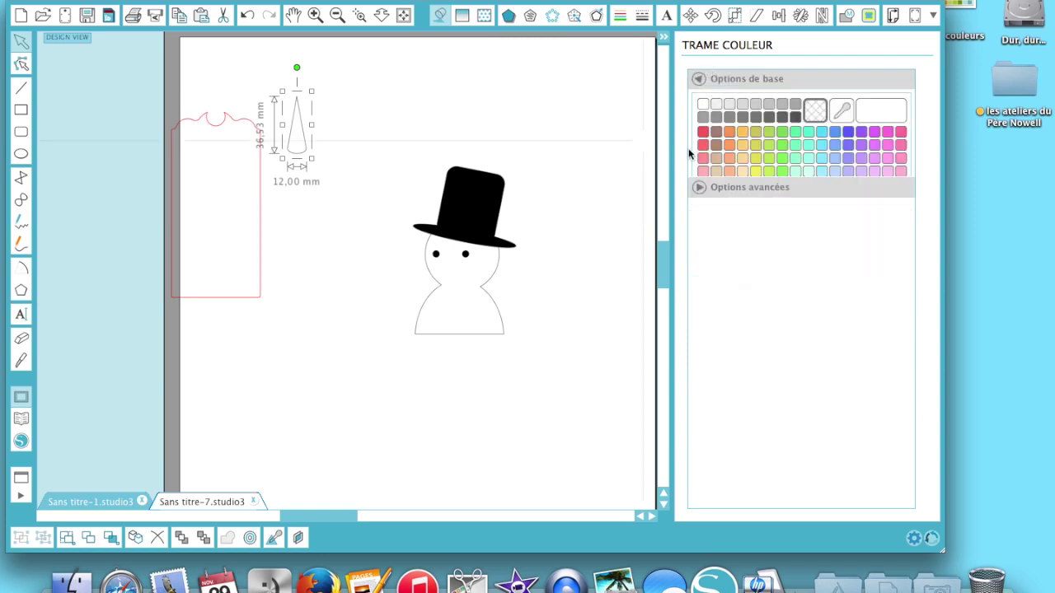
left_click(731, 134)
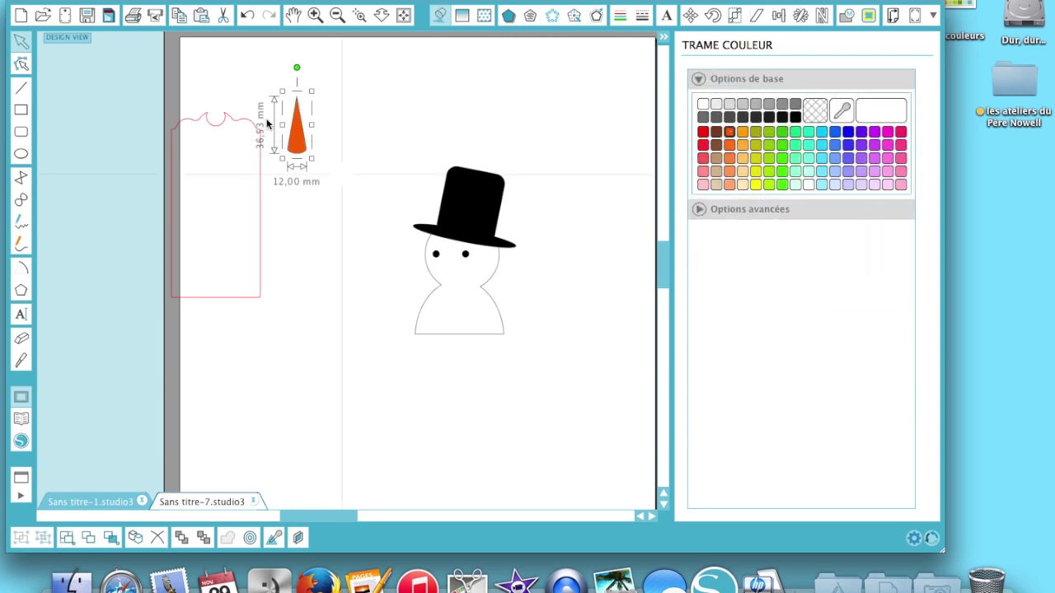
Step: Rotate the carrot so its tip points left, reduce it to about 22,9 by 7,5 mm and place it below the snowman's eyes
left_click_drag(298, 67, 219, 97)
left_click_drag(323, 141, 345, 242)
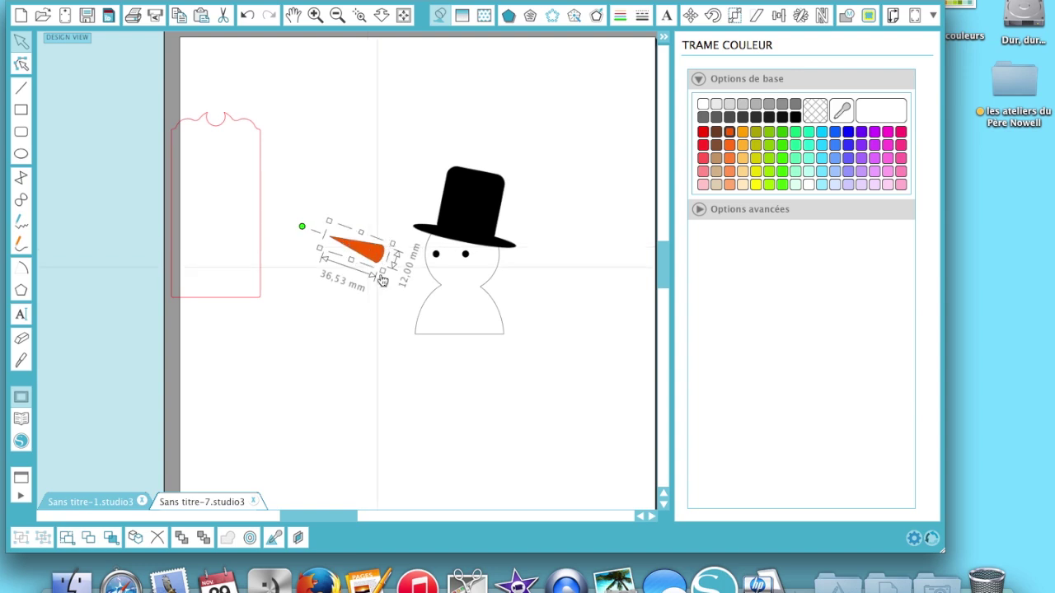
left_click_drag(383, 273, 442, 268)
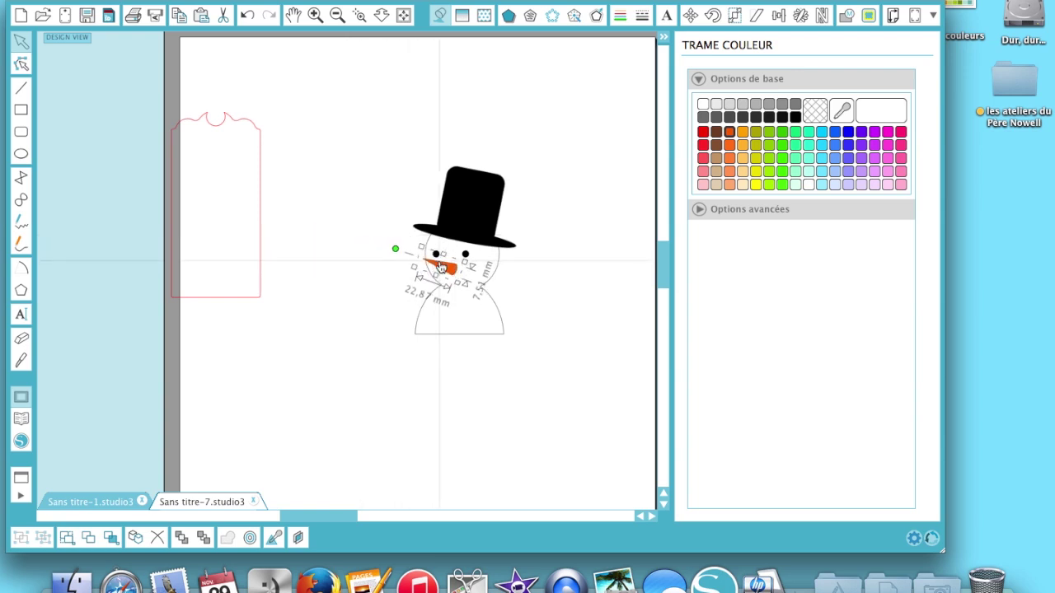
left_click(380, 276)
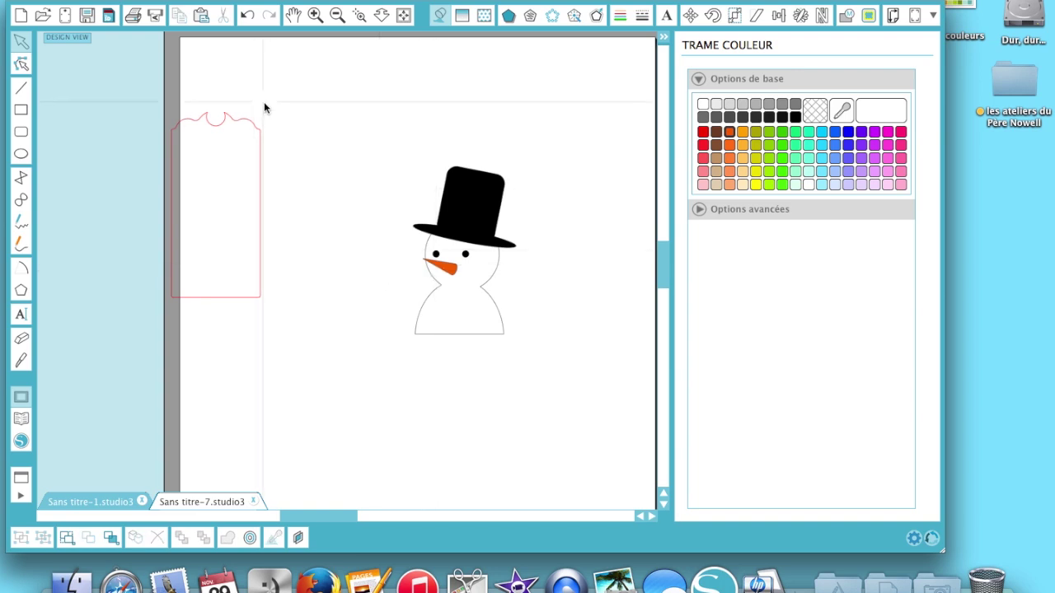
Step: Move the hat, both eyes and the nose off the snowman's body, and shift the red tag outline off the page
left_click(475, 201)
left_click_drag(475, 201, 437, 116)
left_click(466, 258)
left_click_drag(465, 258, 490, 146)
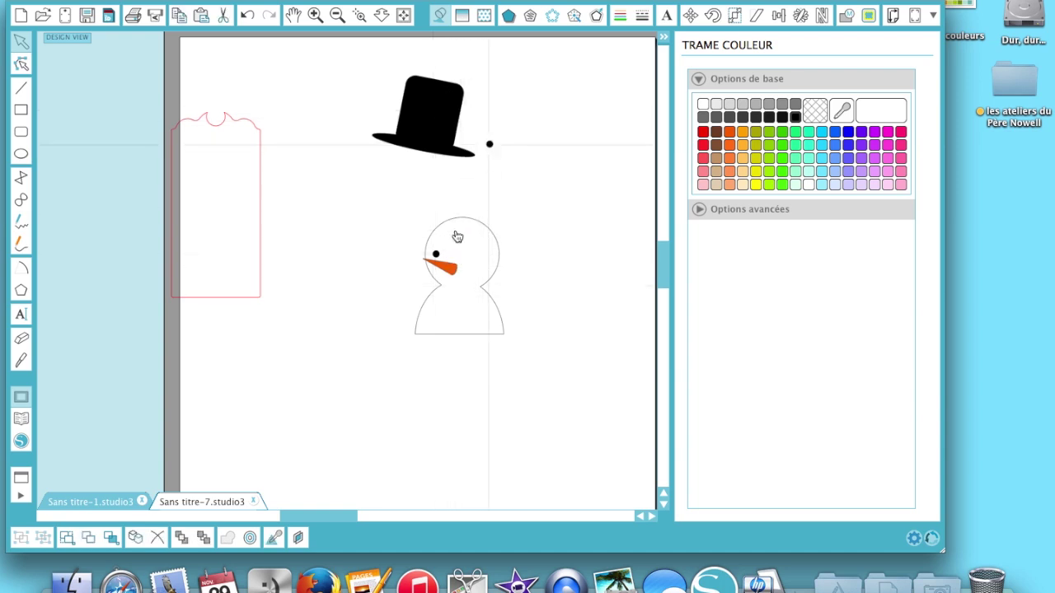
left_click_drag(440, 257, 498, 162)
left_click_drag(452, 274, 370, 248)
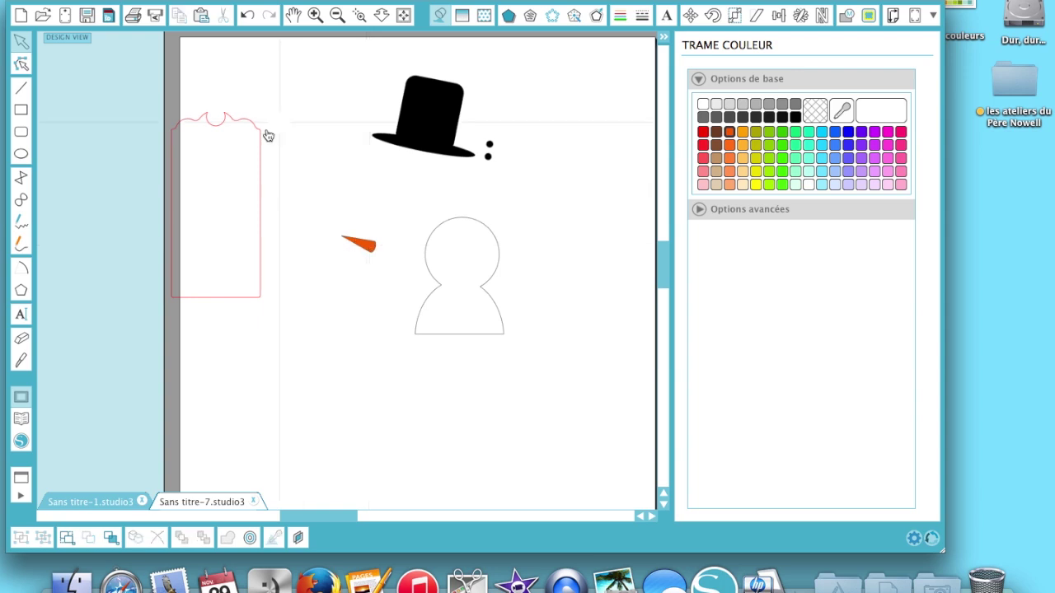
left_click_drag(257, 130, 115, 143)
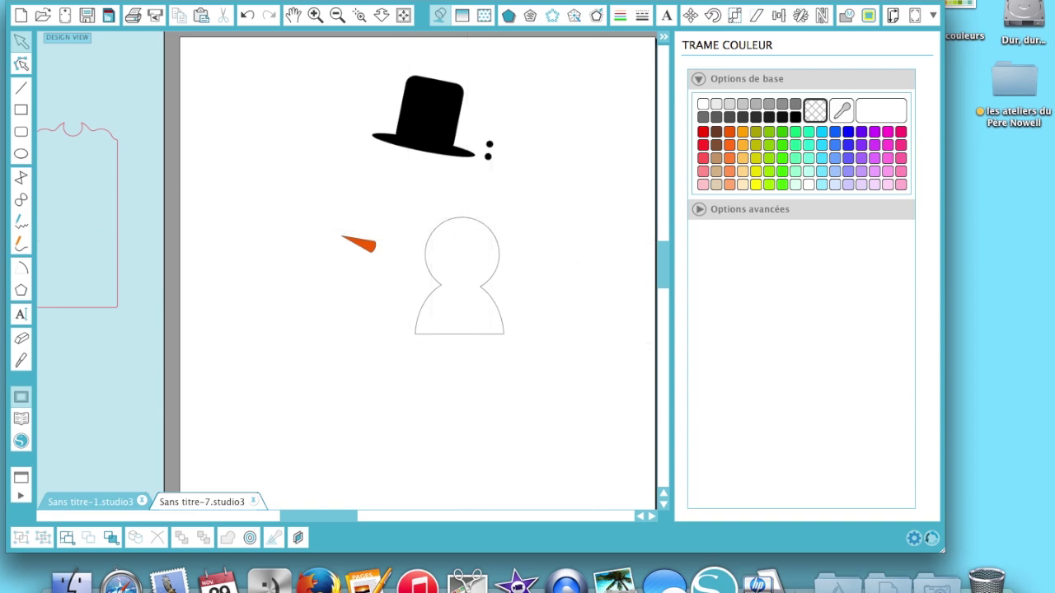
Step: Gather the hat, nose, snowman body and both eyes on the left half of the page, keeping the pieces apart
left_click(404, 16)
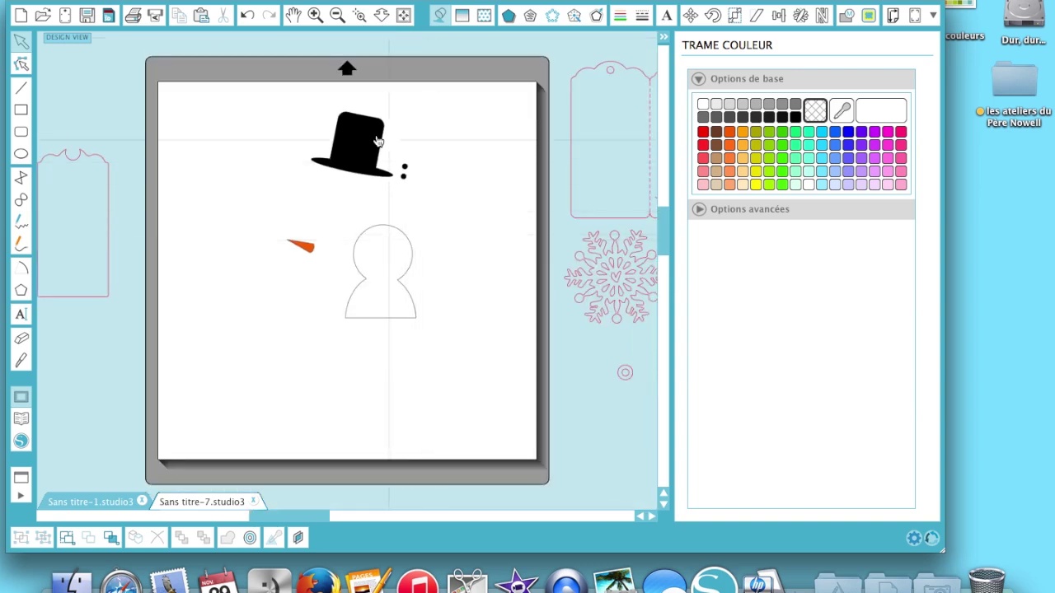
left_click_drag(364, 138, 245, 148)
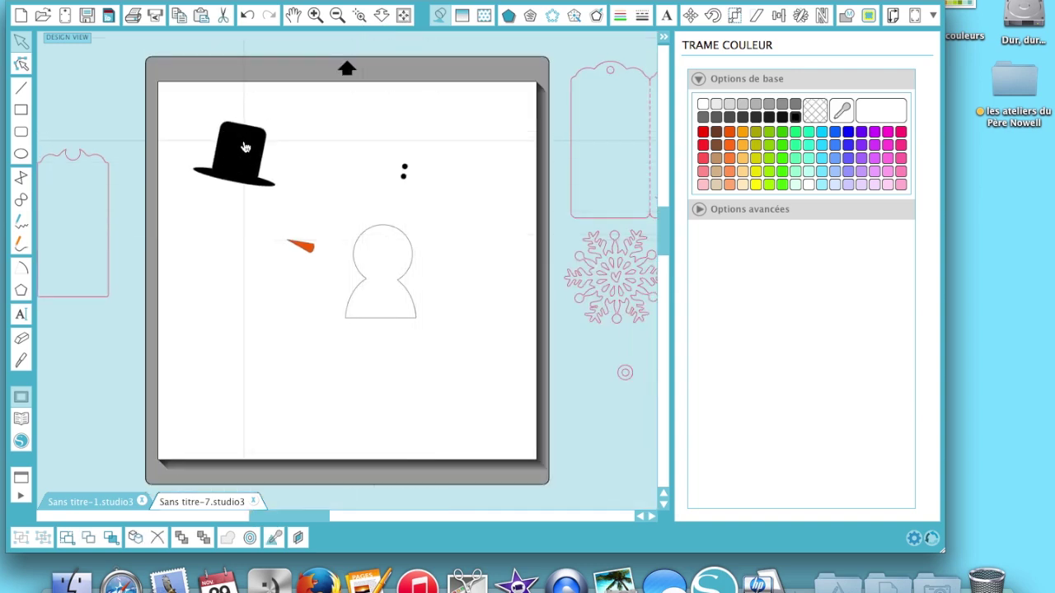
left_click_drag(308, 254, 226, 237)
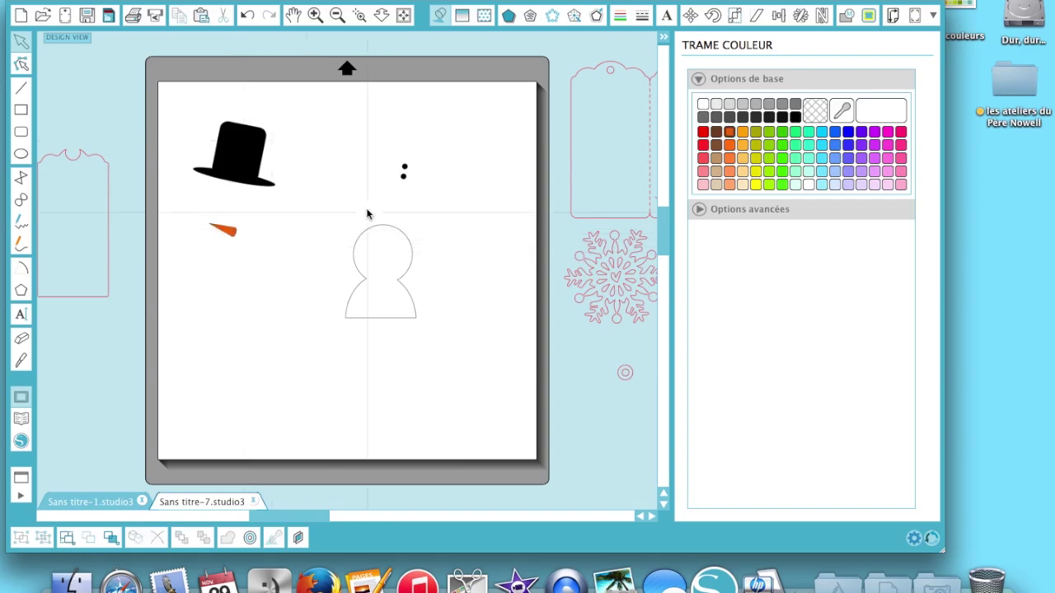
left_click_drag(341, 216, 453, 349)
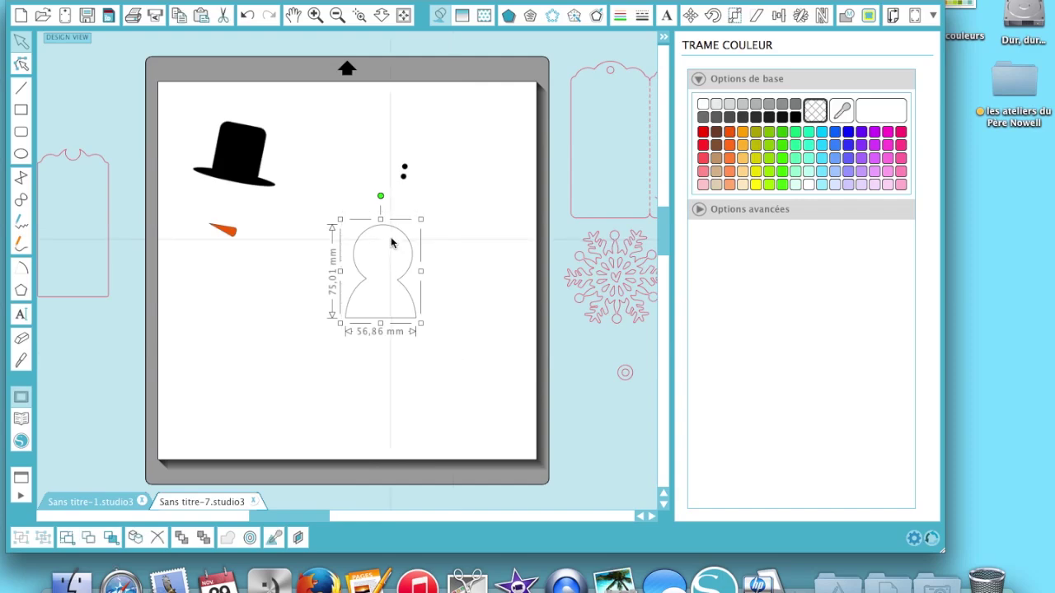
left_click(391, 239)
left_click_drag(389, 235, 268, 262)
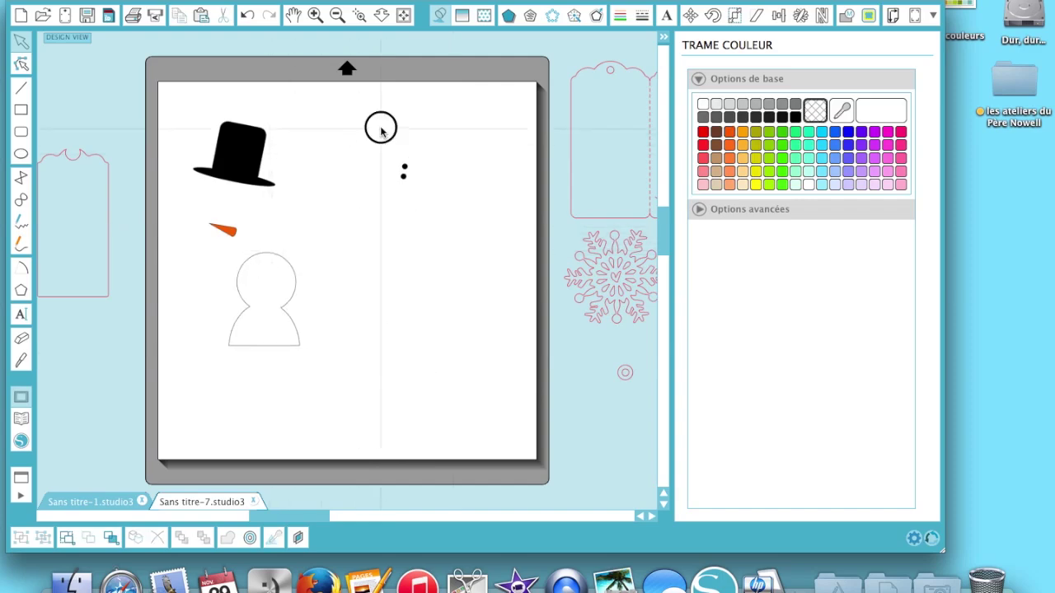
left_click_drag(417, 235, 417, 228)
left_click_drag(403, 172, 292, 213)
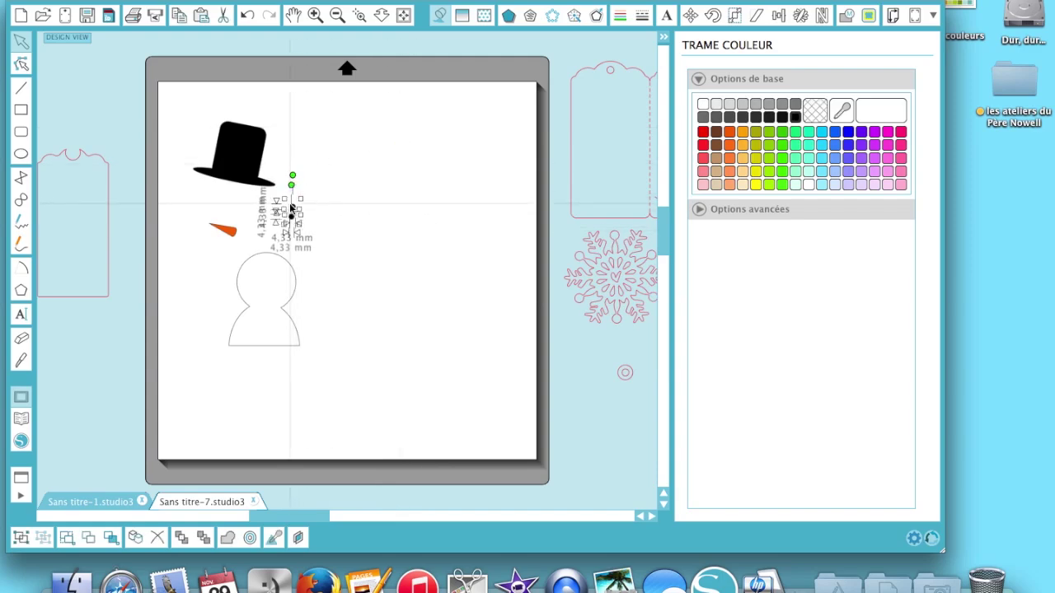
Step: Set the page size to the current printer's paper (Imprimante actuelle)
left_click(893, 16)
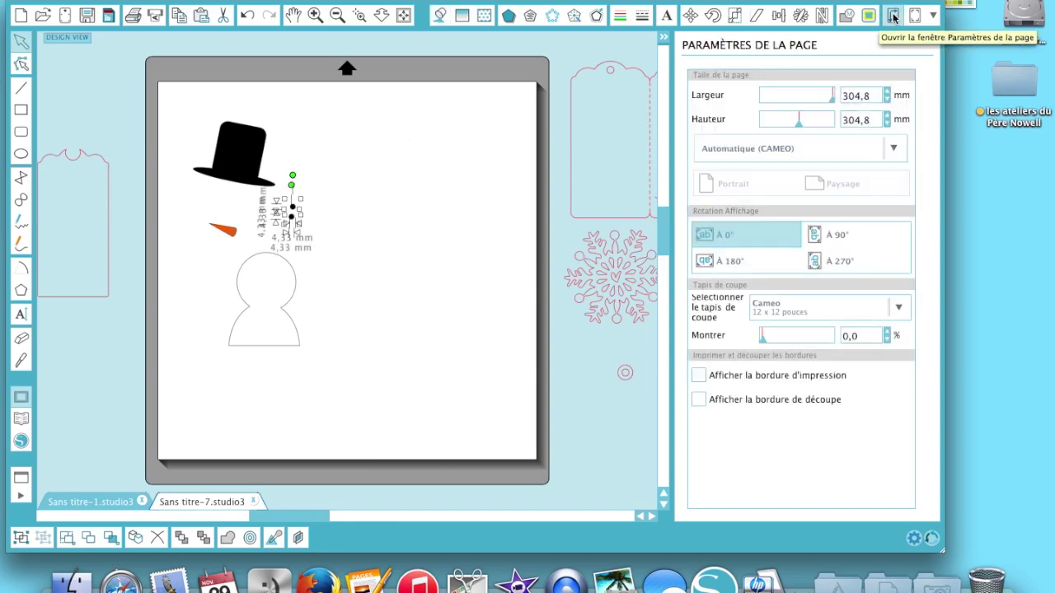
left_click(840, 147)
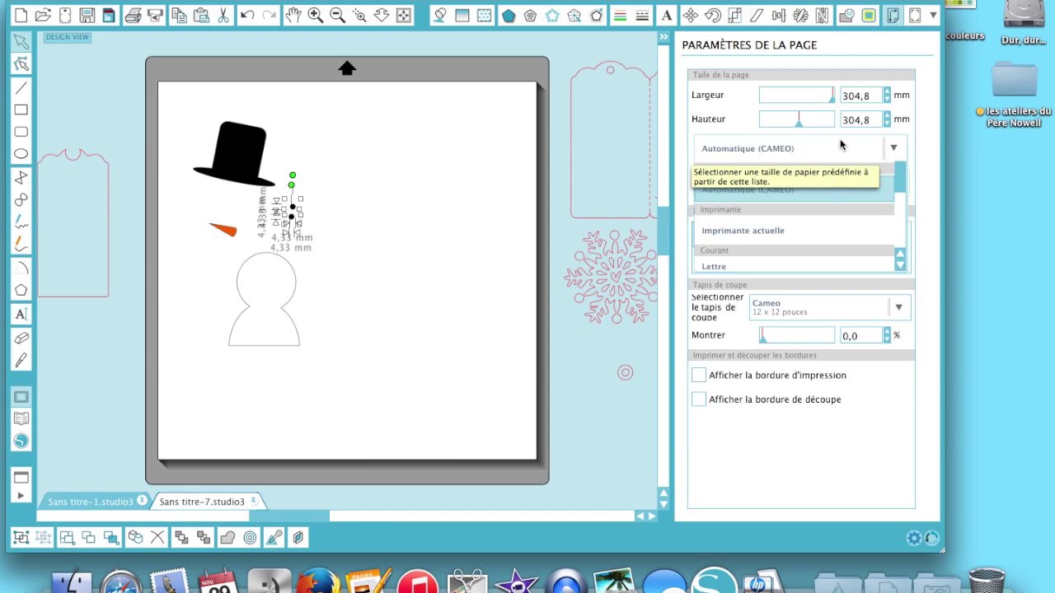
left_click(773, 239)
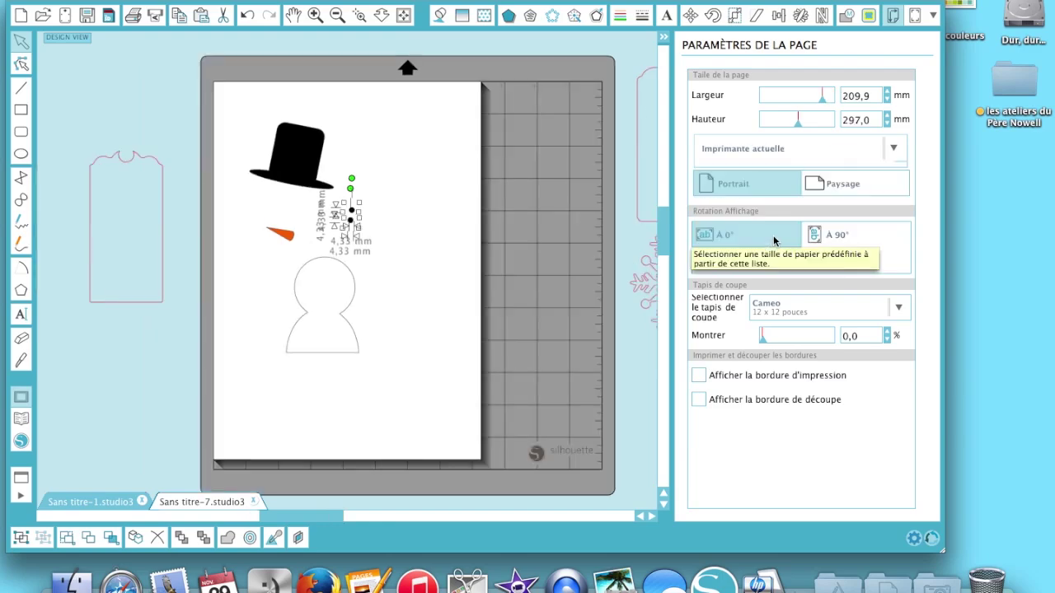
Step: Add registration marks to the page in the Type 1 (CAMEO, Portrait) style
left_click(914, 16)
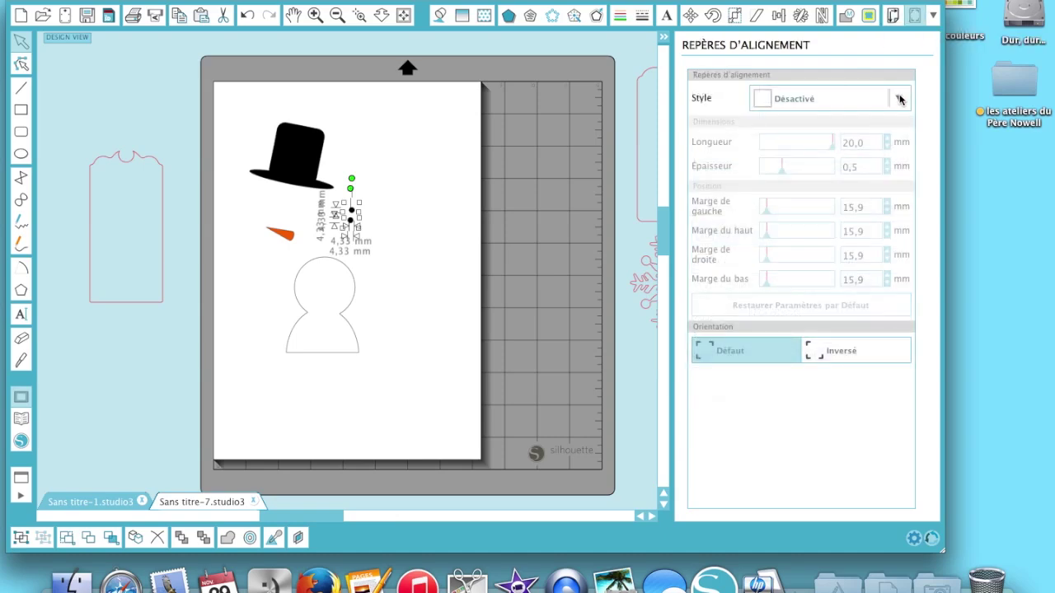
left_click(900, 98)
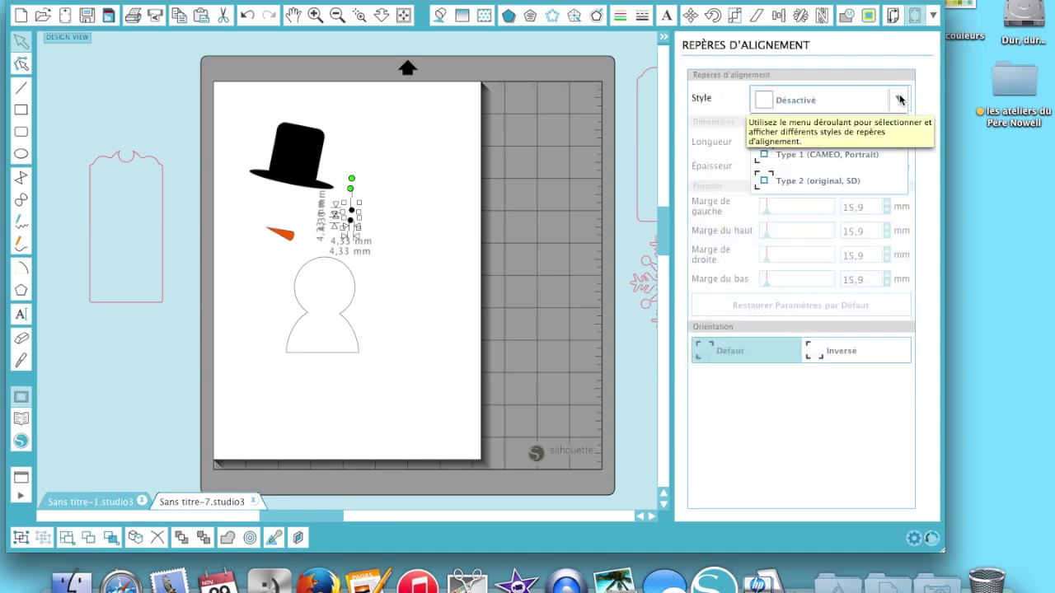
left_click(855, 155)
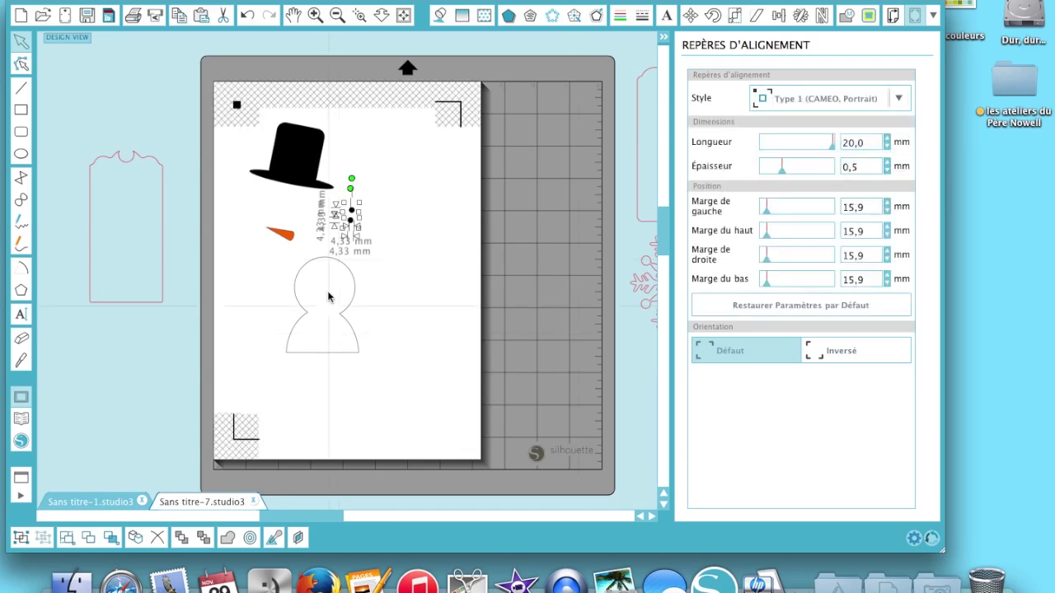
Step: Move the hat slightly right and up, keeping it inside the printable area between the registration marks
left_click_drag(304, 142, 322, 137)
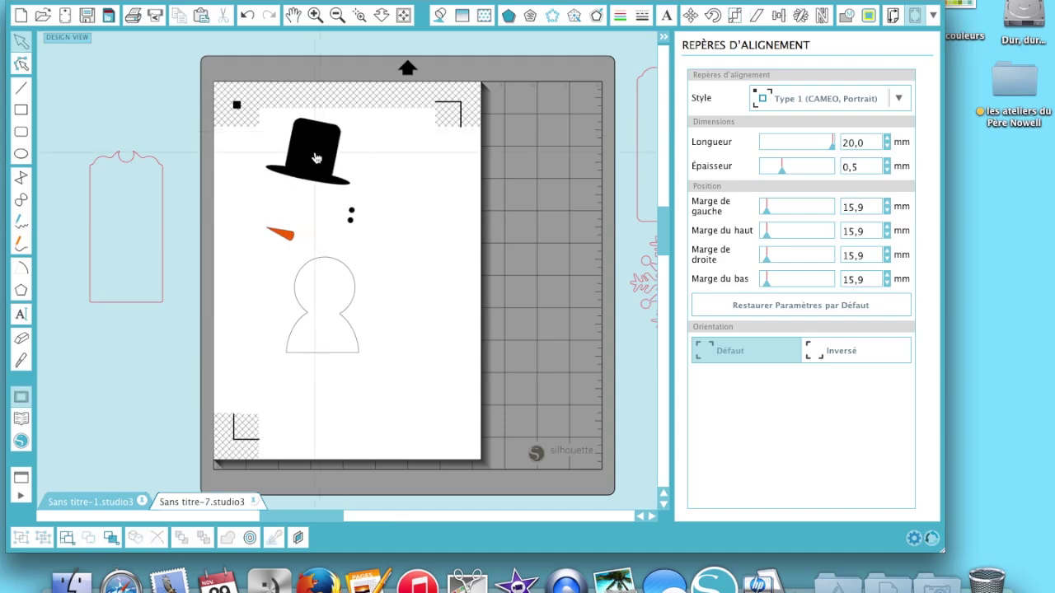
left_click(315, 157)
scroll(315, 155, "left", 2)
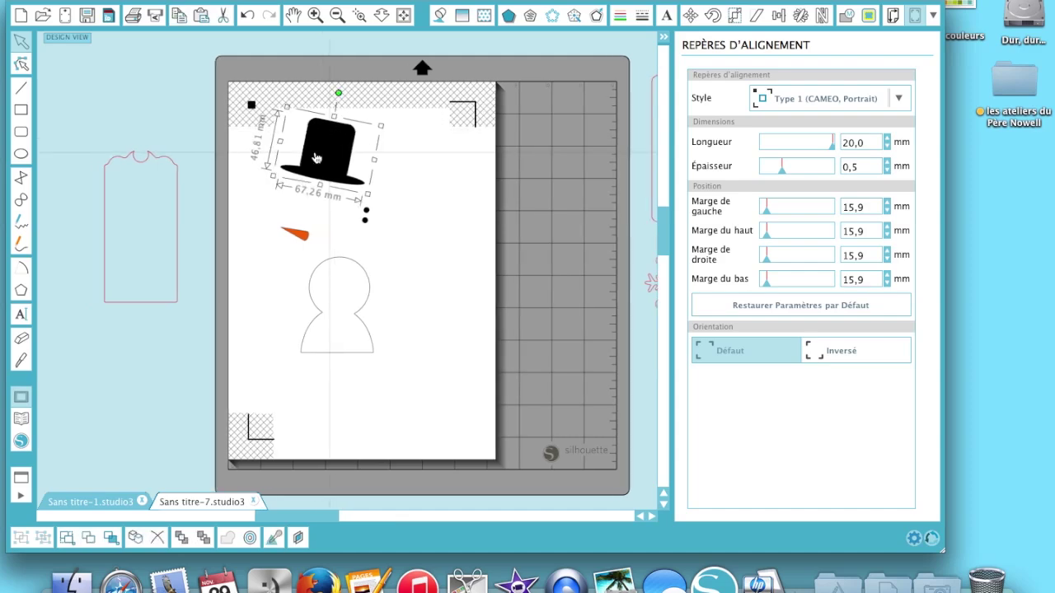
left_click(405, 300)
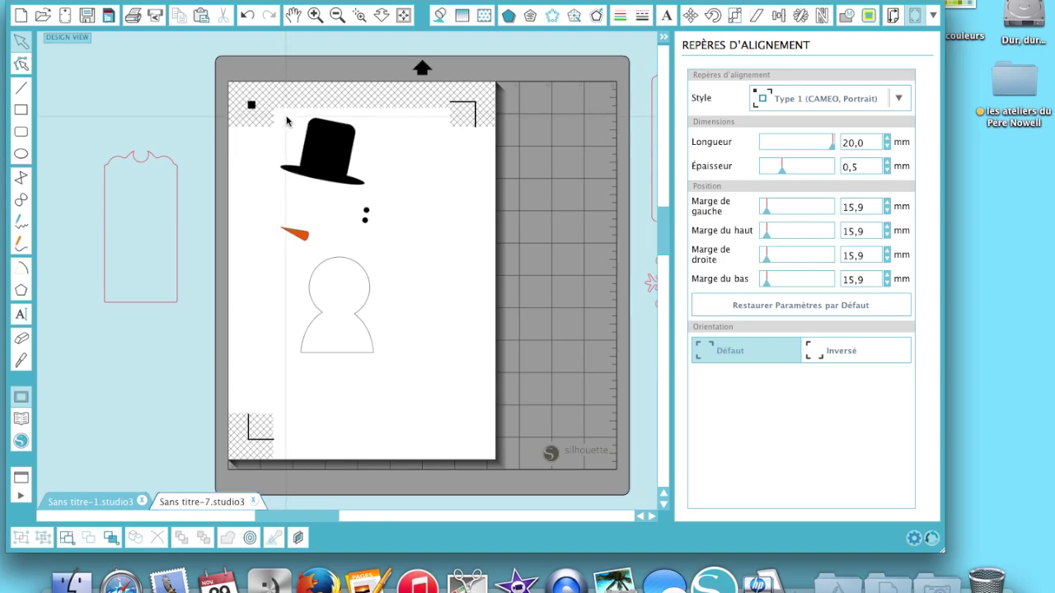
Step: Add a rounded outer contour at a 2.0 mm distance around the hat, both eyes and the carrot nose together
left_click_drag(278, 110, 393, 244)
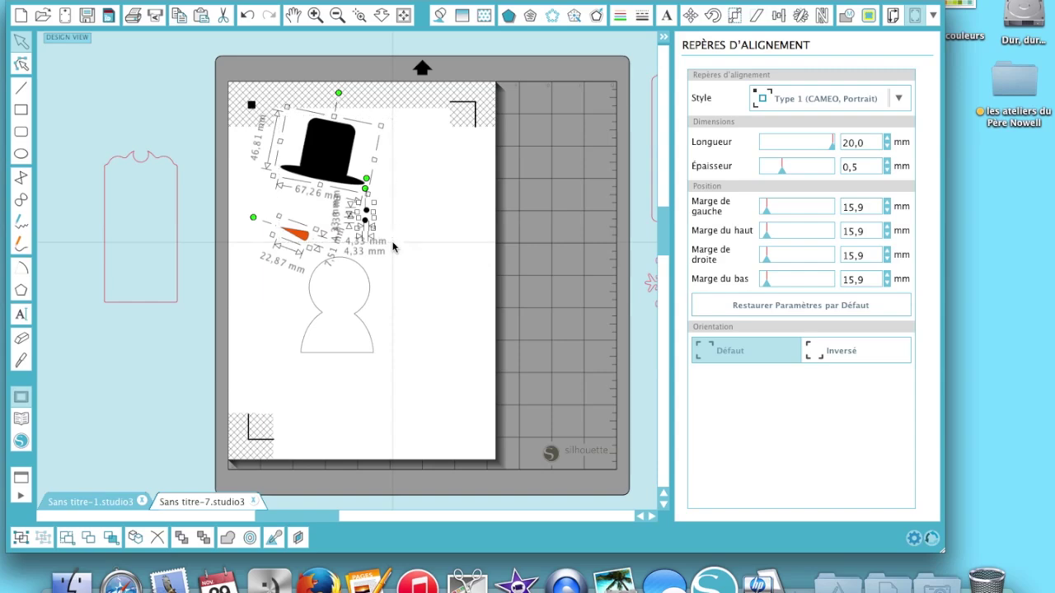
left_click(600, 17)
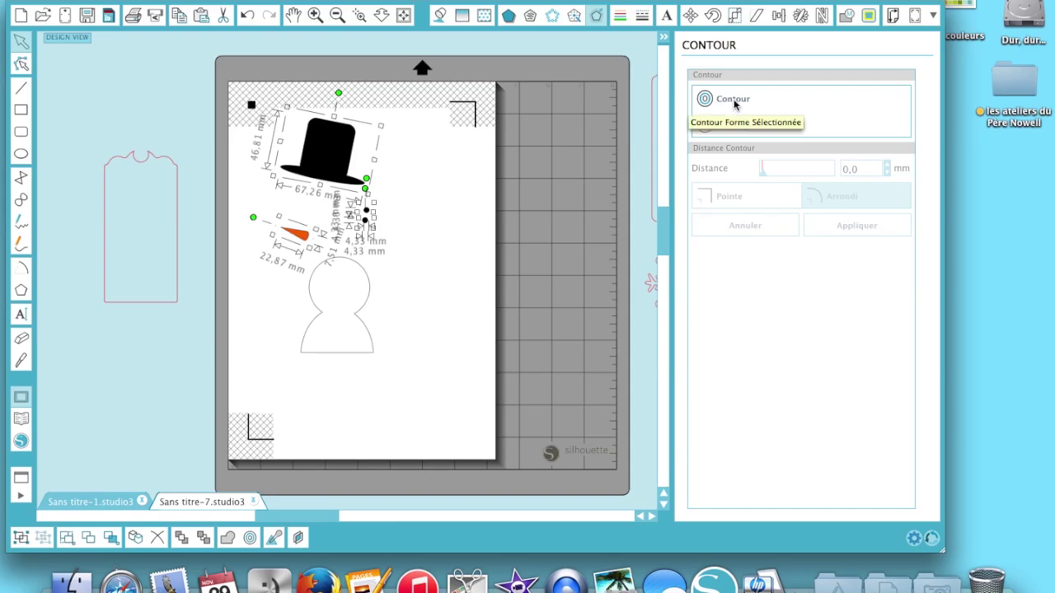
left_click(735, 103)
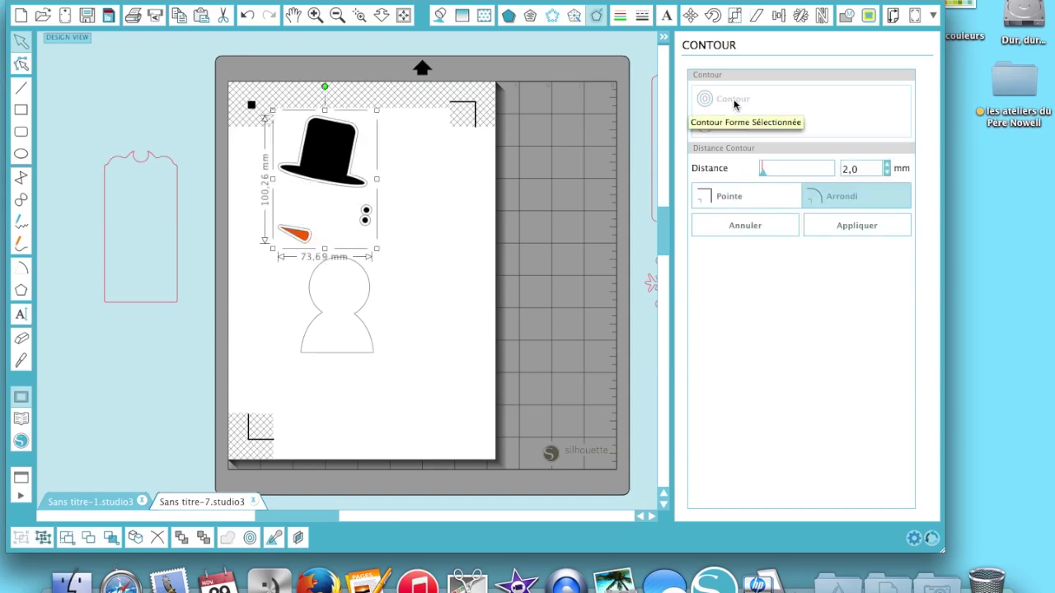
left_click(412, 278)
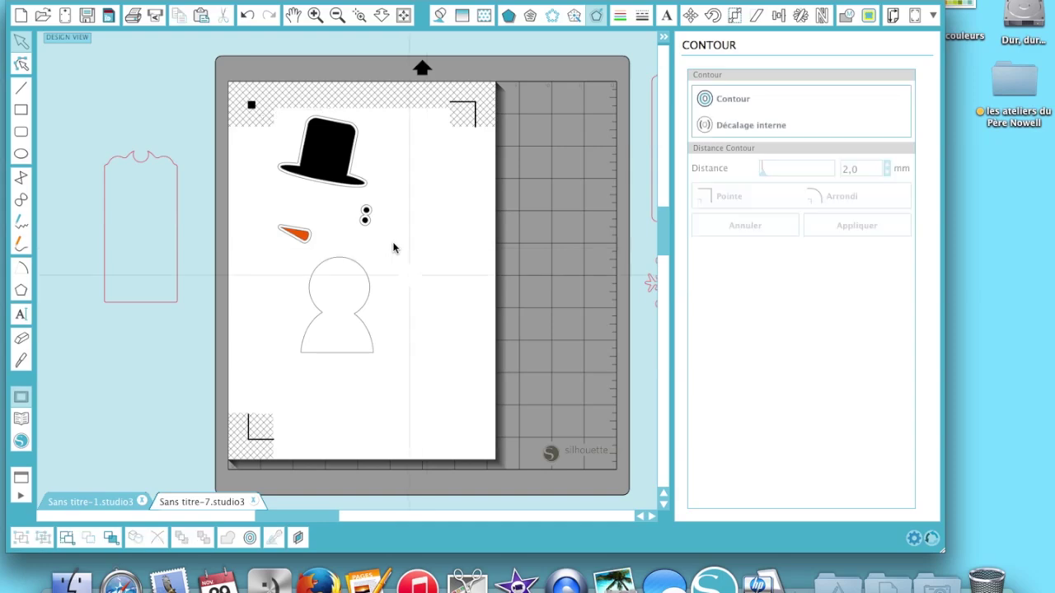
Step: Set the hat's outer contour to no cut (Aucune Découpe) in the cut settings, and turn off the cut-line preview
left_click(313, 20)
scroll(410, 274, "up", 3)
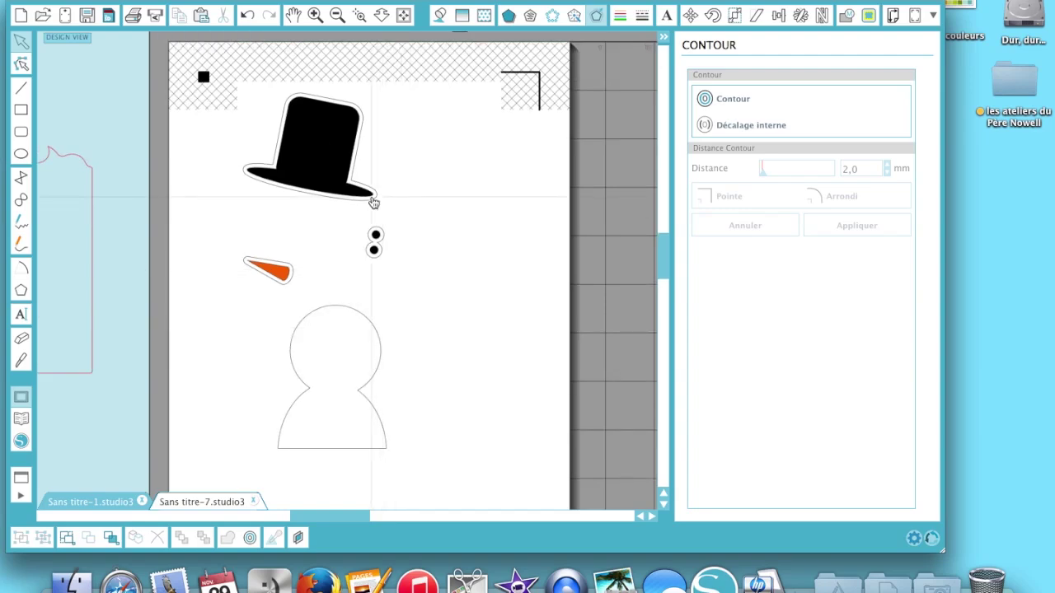
left_click(373, 204)
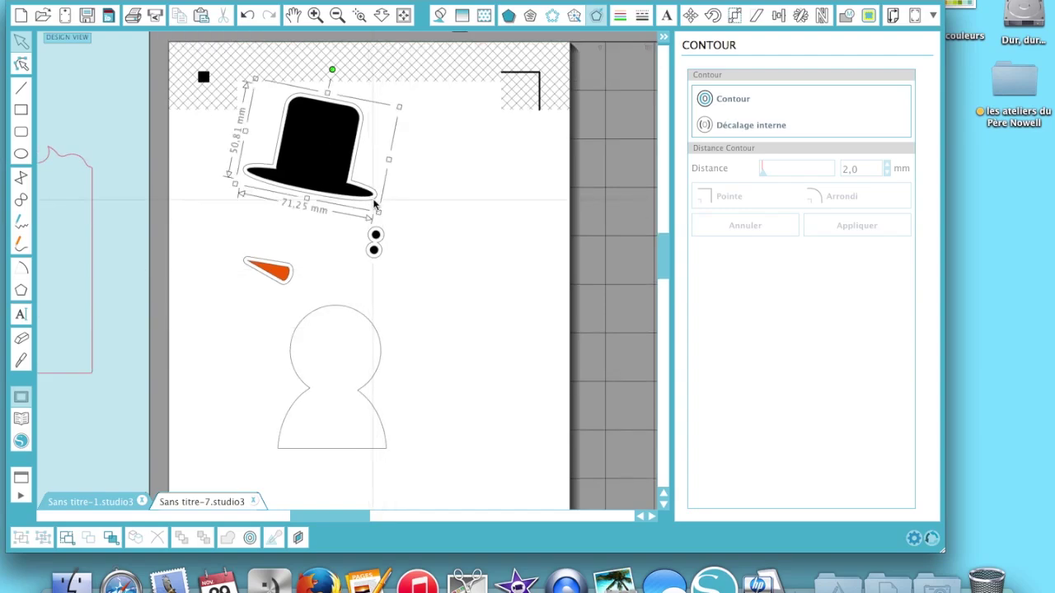
left_click(934, 17)
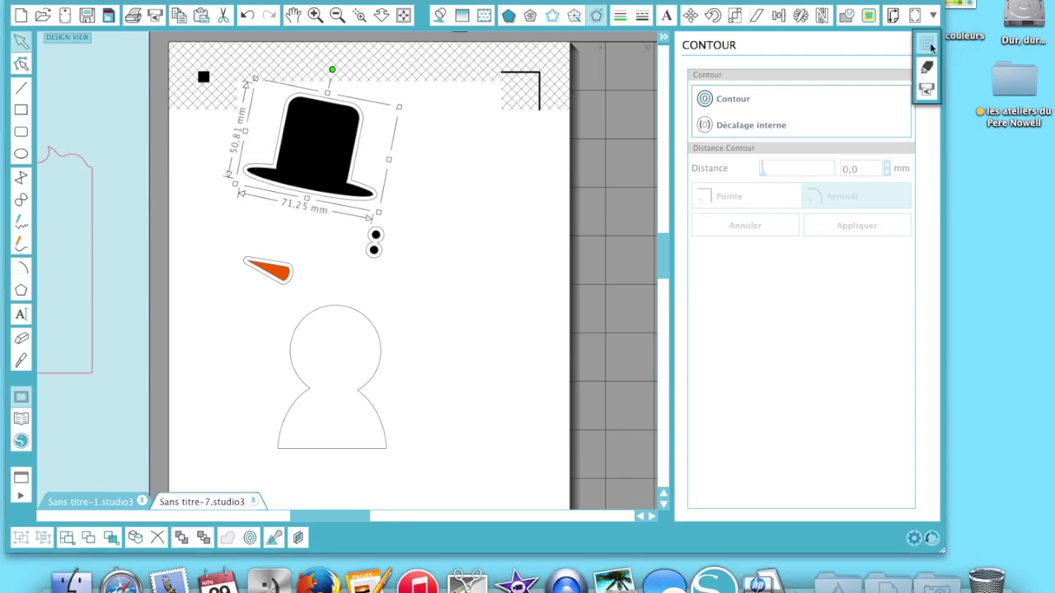
left_click(925, 70)
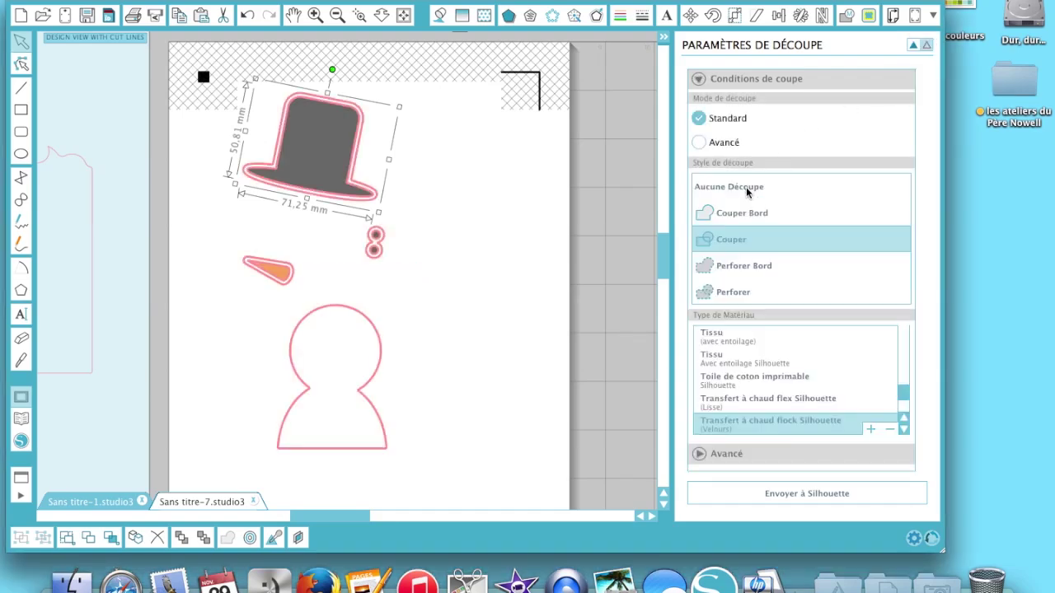
left_click(748, 192)
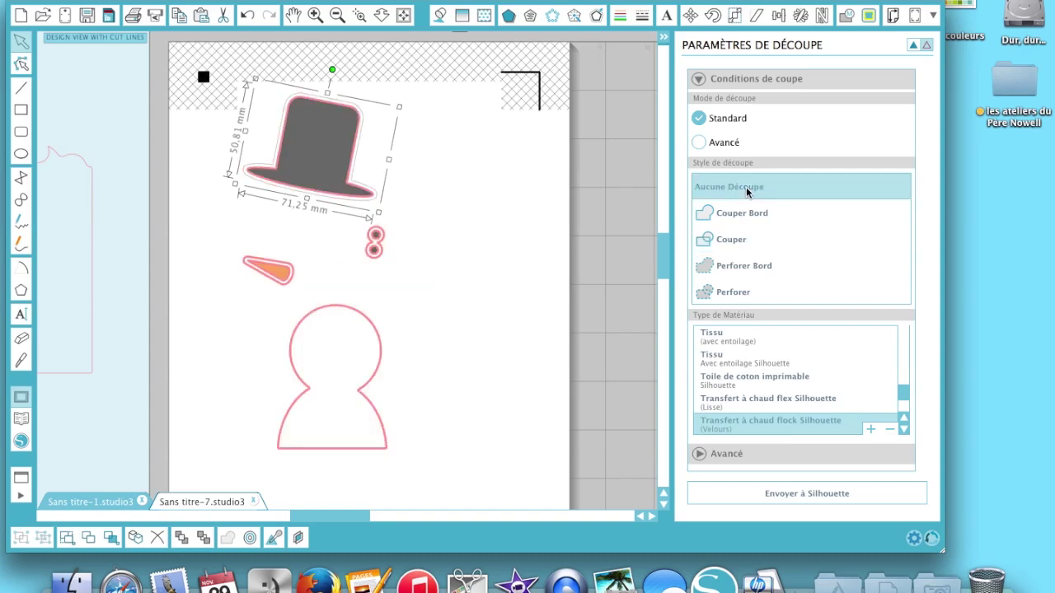
left_click(531, 222)
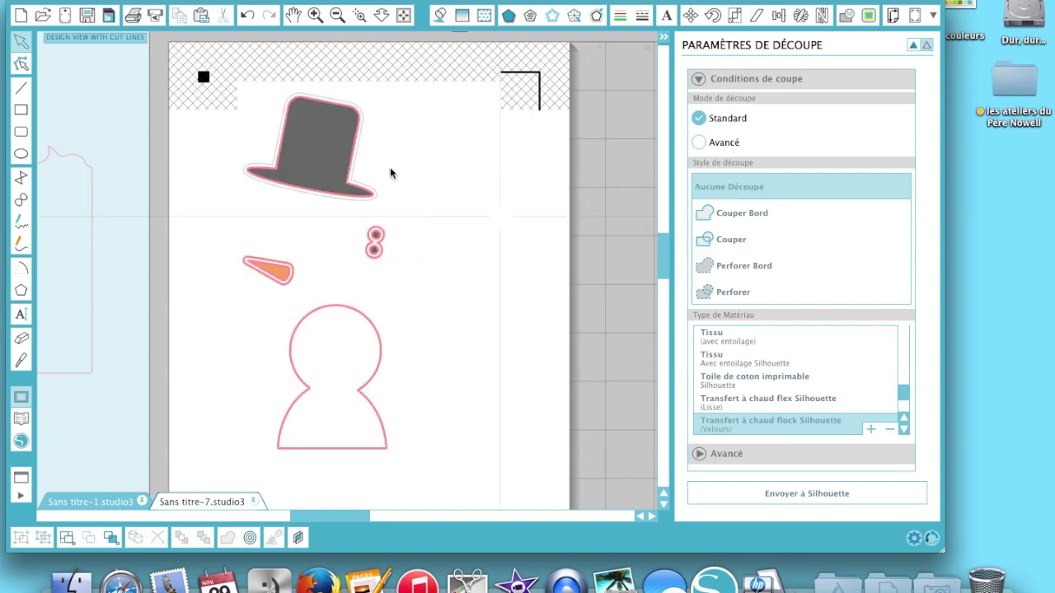
left_click(913, 47)
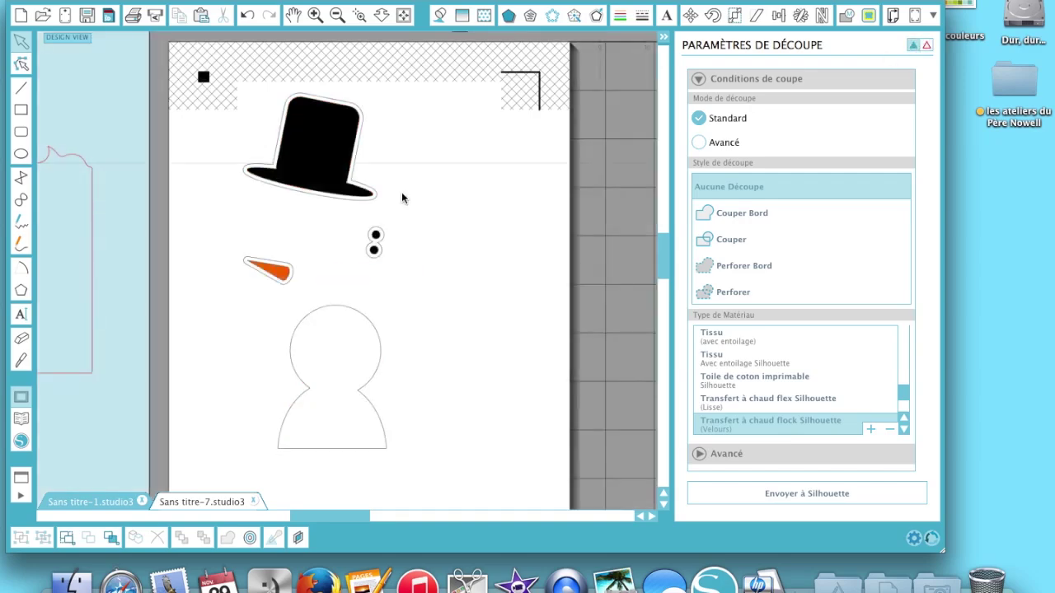
Step: Fill the hat's outer contour with black sampled from the hat, and reopen the cut settings
left_click(332, 143)
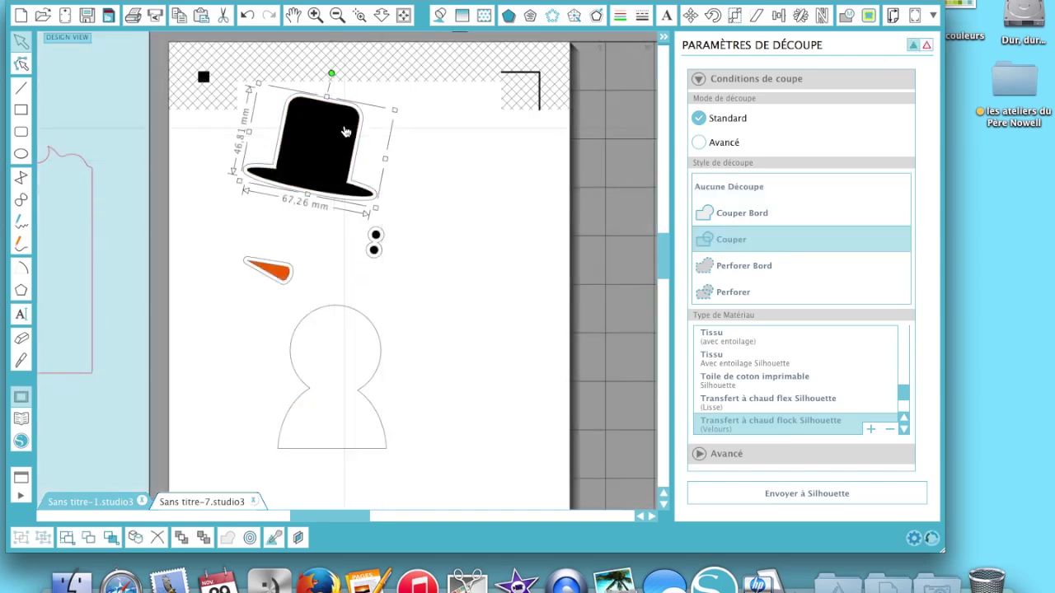
left_click(302, 220)
left_click(313, 156)
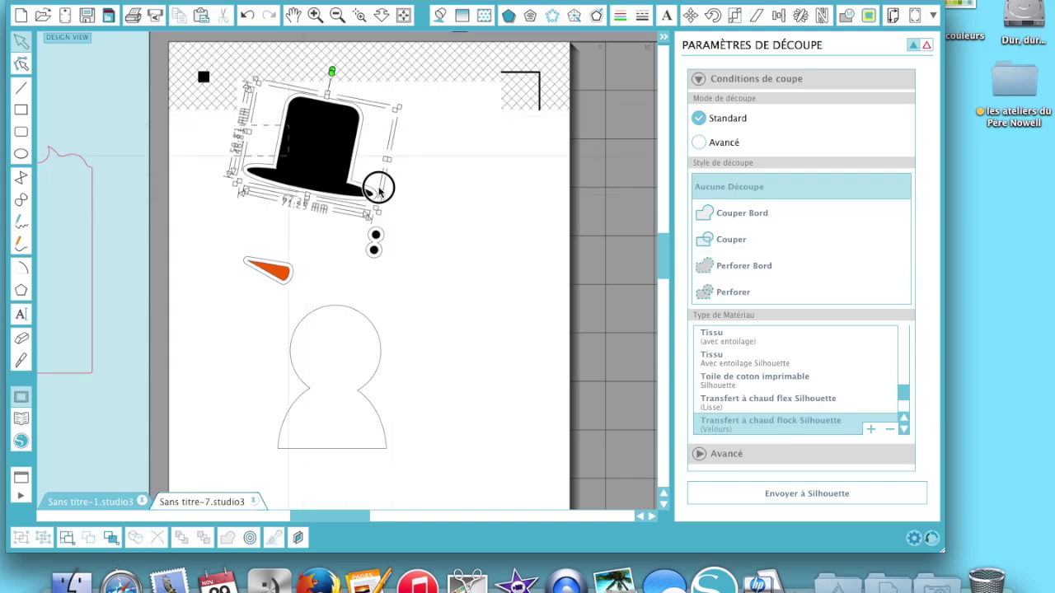
left_click(438, 17)
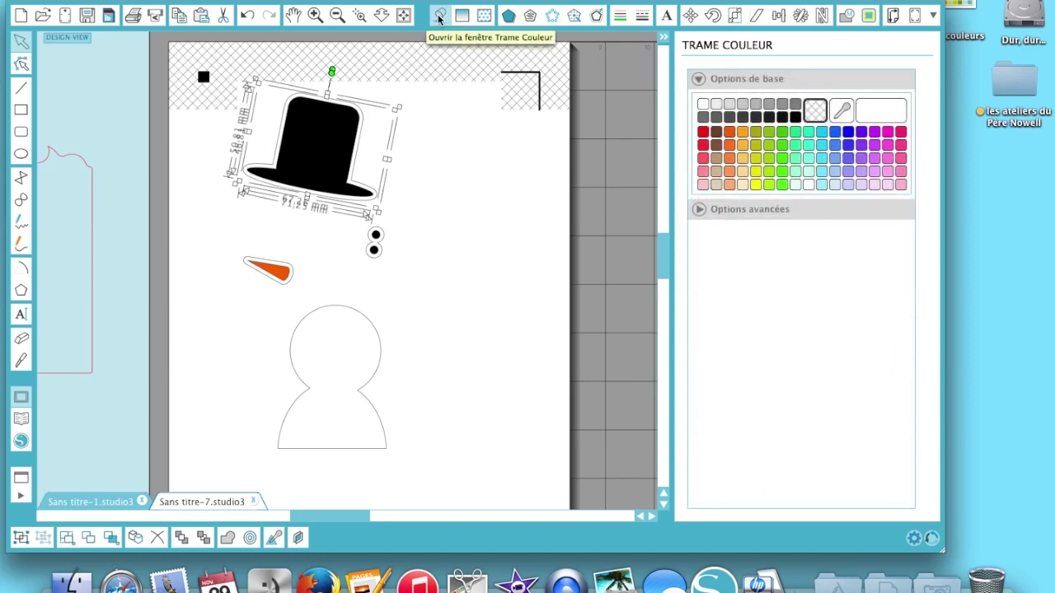
left_click(842, 112)
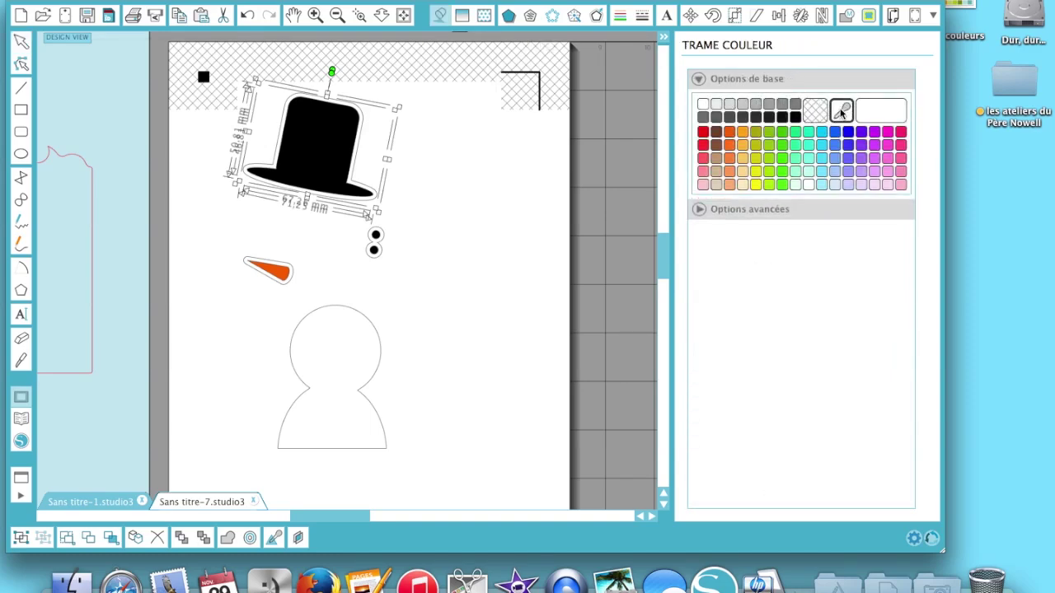
left_click(319, 132)
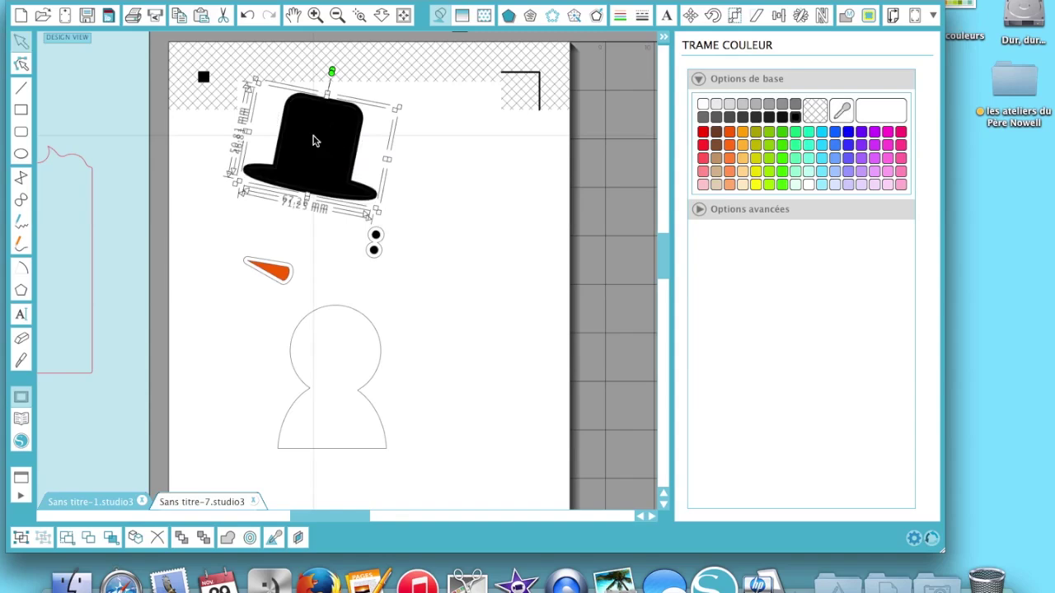
left_click(492, 179)
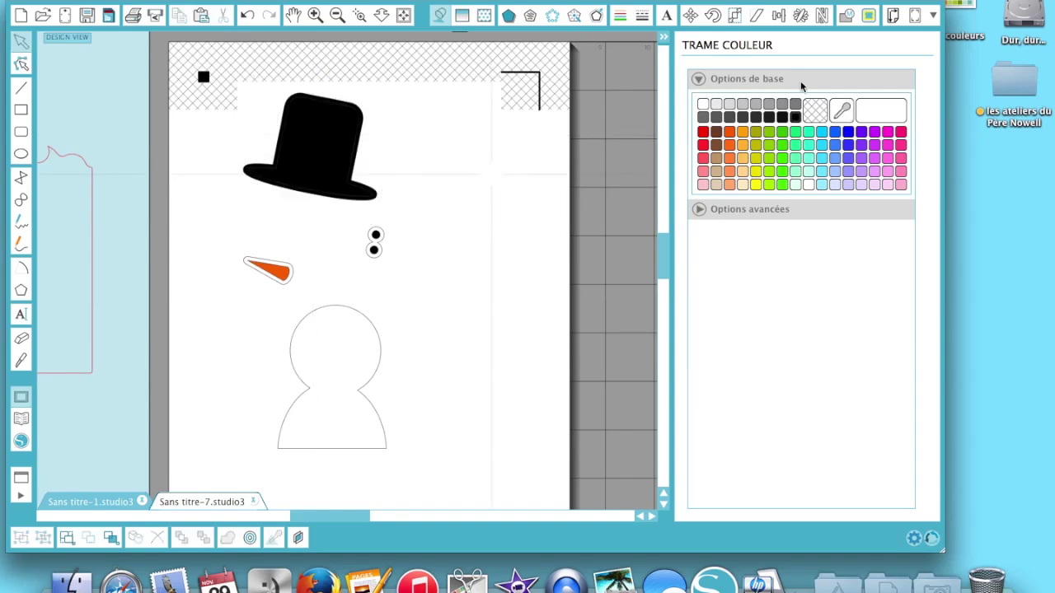
left_click(935, 16)
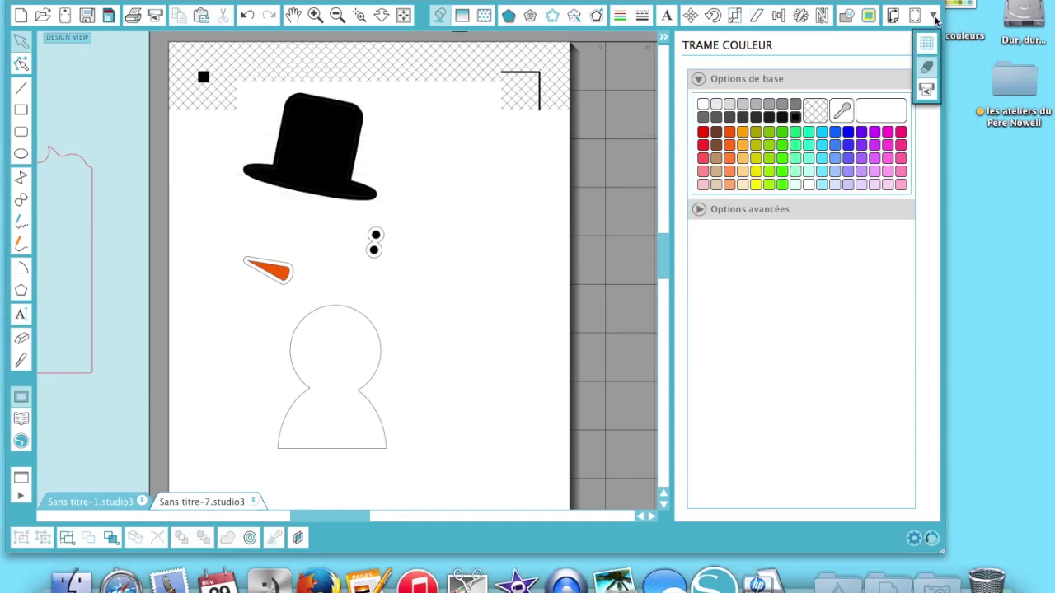
left_click(927, 69)
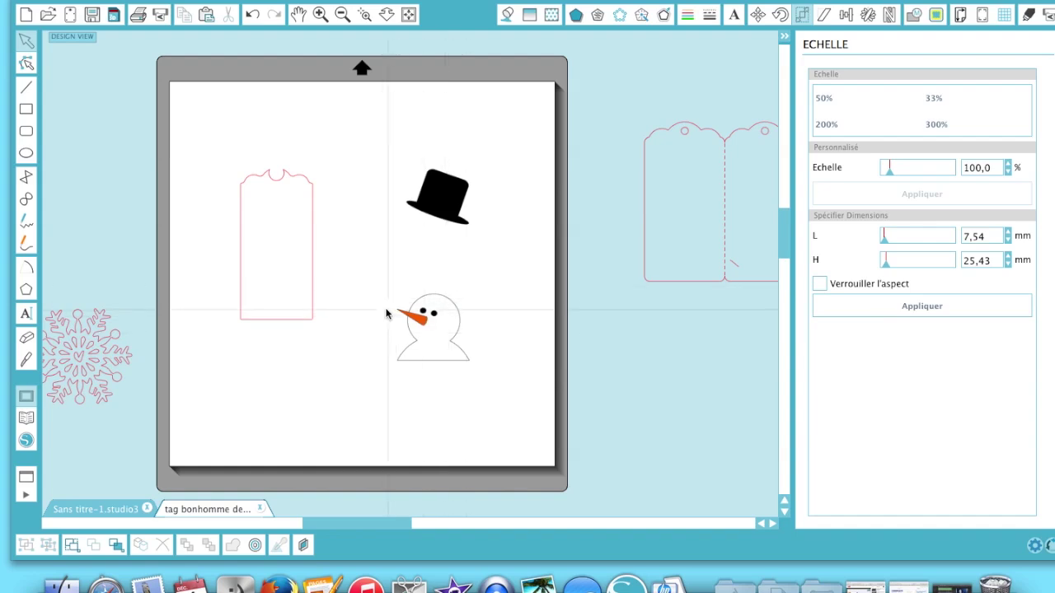
Step: Duplicate the snowman body beside the original and fill the copy with black
left_click(452, 308)
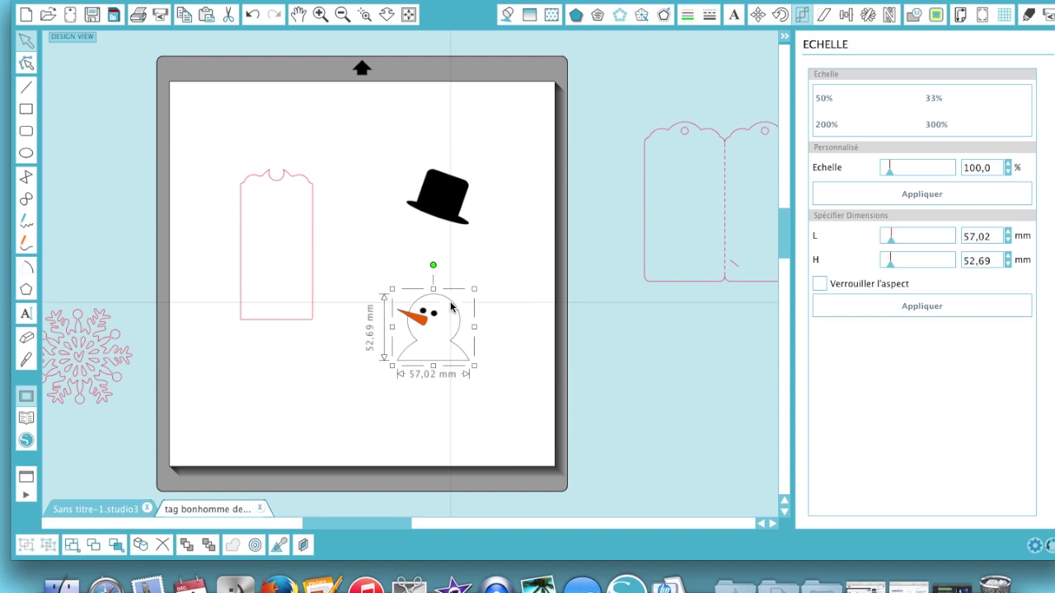
key("super+d")
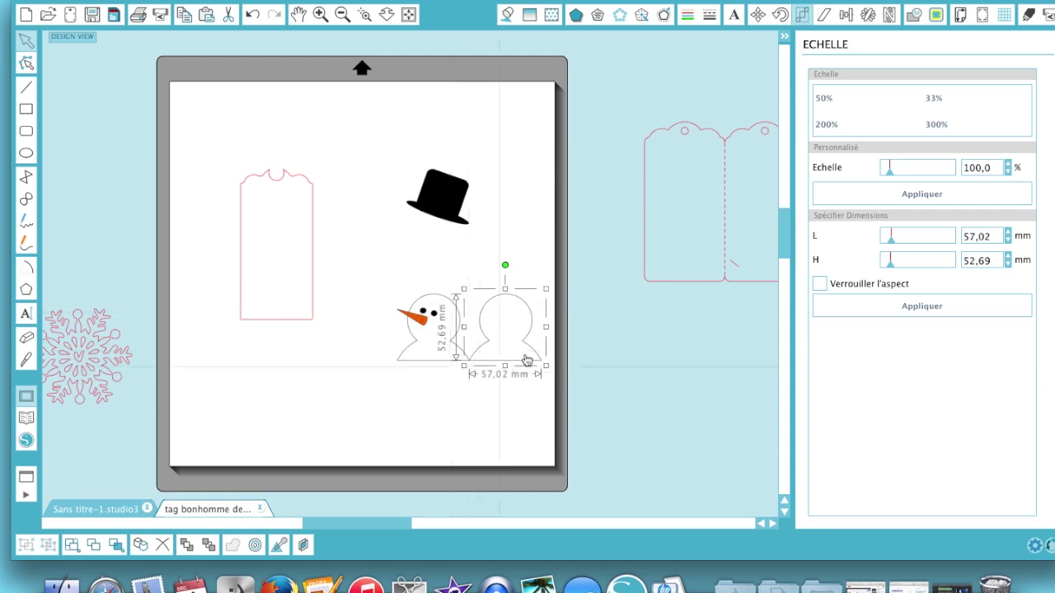
left_click(507, 15)
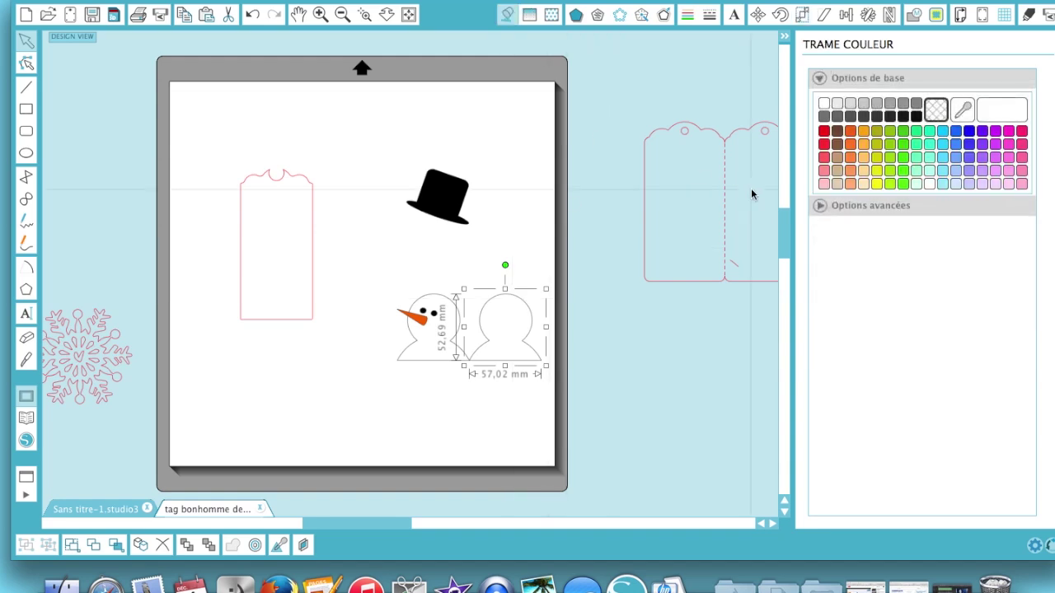
left_click(917, 118)
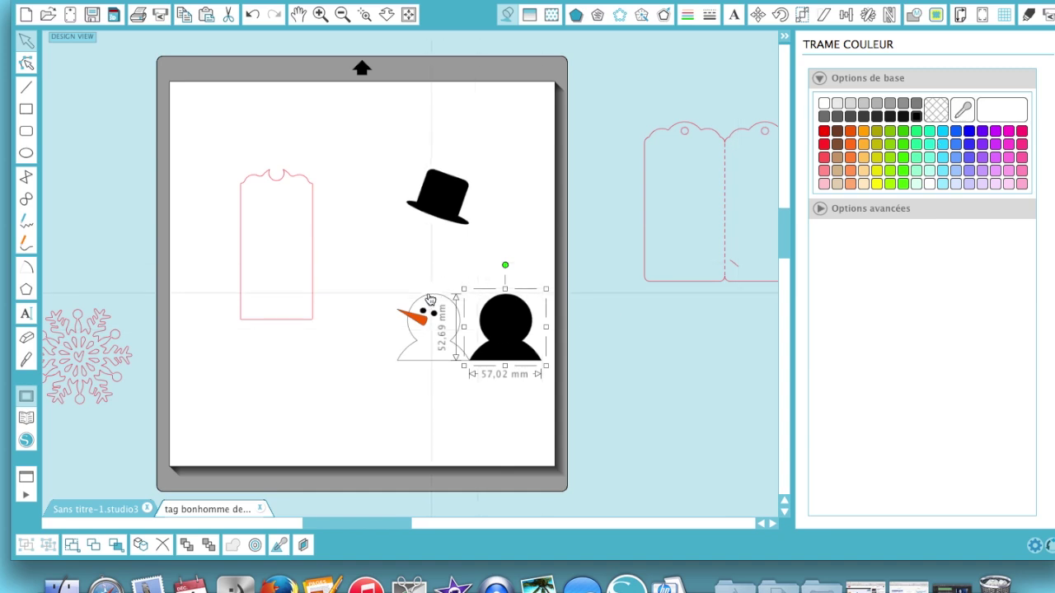
Step: Move the carrot nose off the face, and combine the unfilled snowman body and both eyes into a composite path
left_click(418, 319)
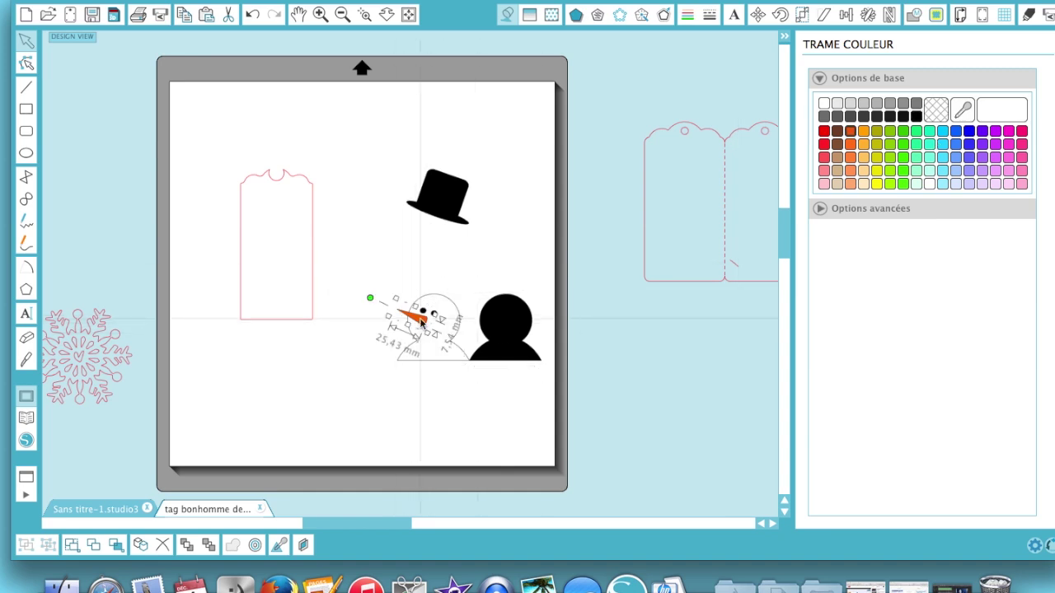
left_click_drag(420, 323, 356, 253)
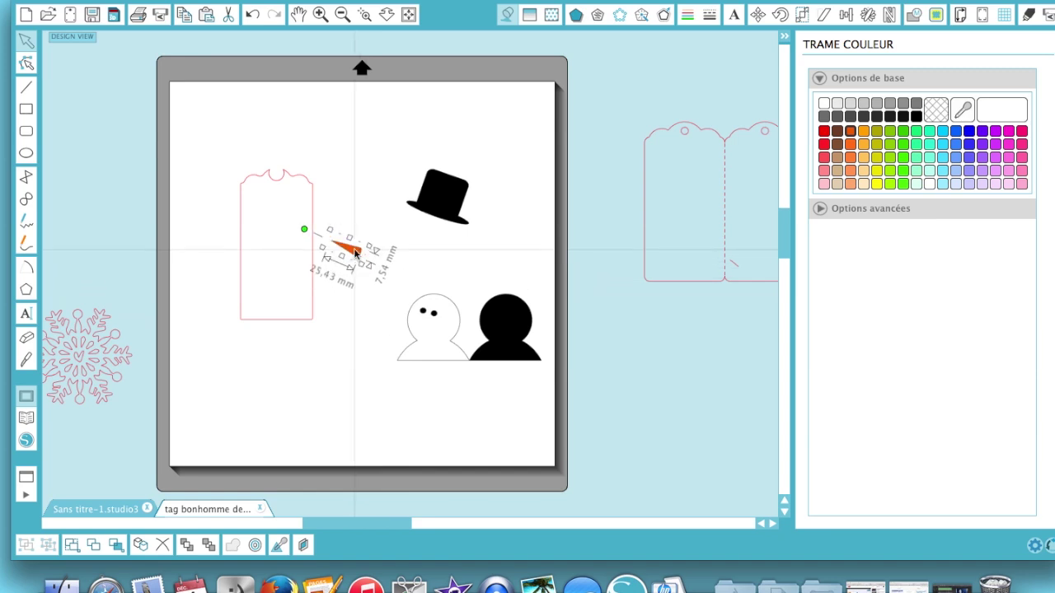
left_click_drag(393, 291, 436, 356)
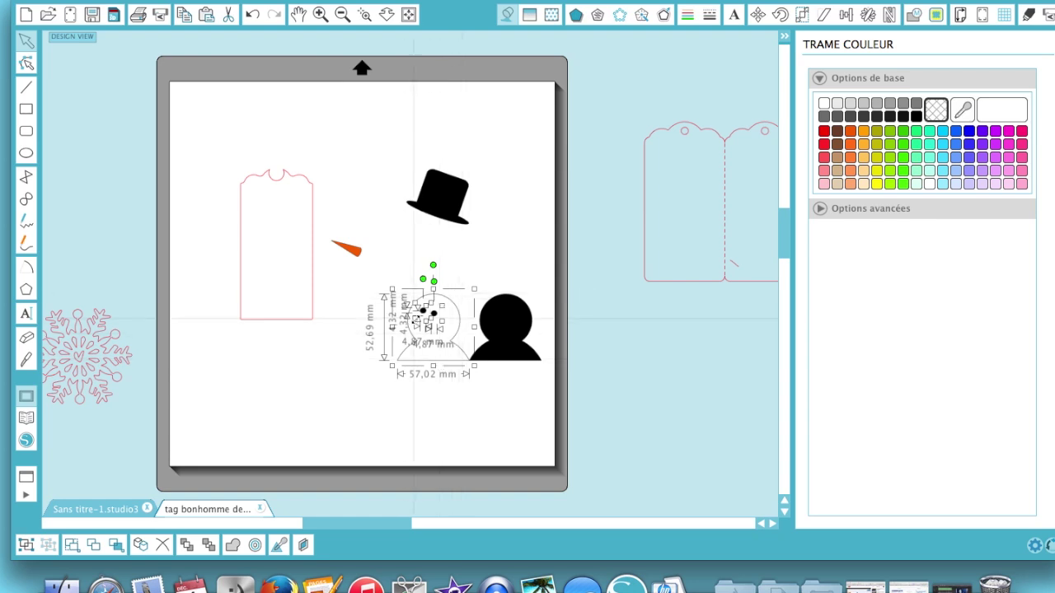
right_click(415, 321)
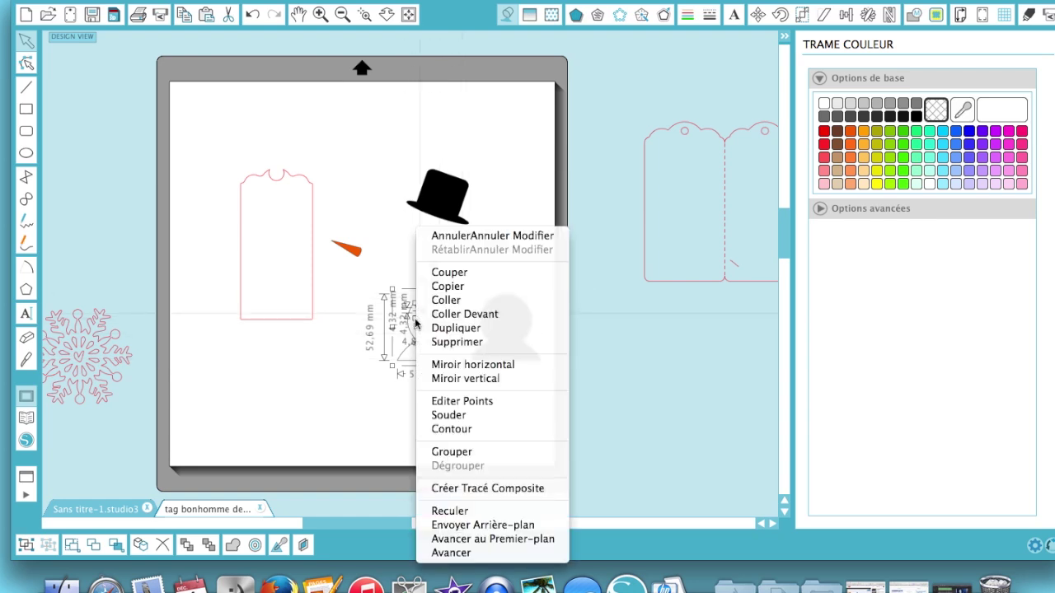
left_click(428, 492)
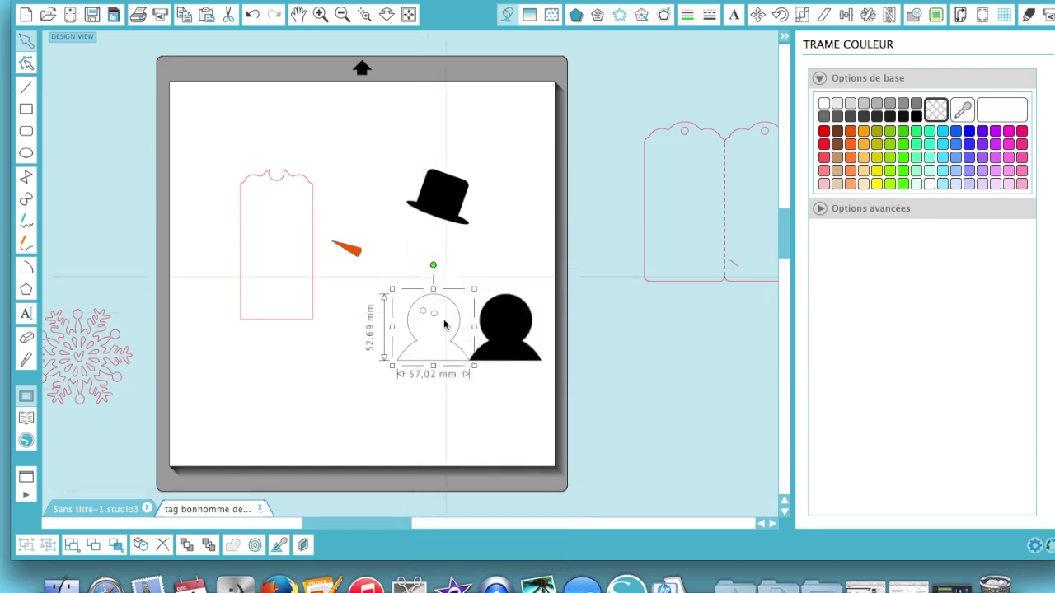
Step: Spread the pieces over the page: black body and hat at the upper right, tag upper left, nose lower left, composite body below the hat
left_click_drag(447, 310, 384, 307)
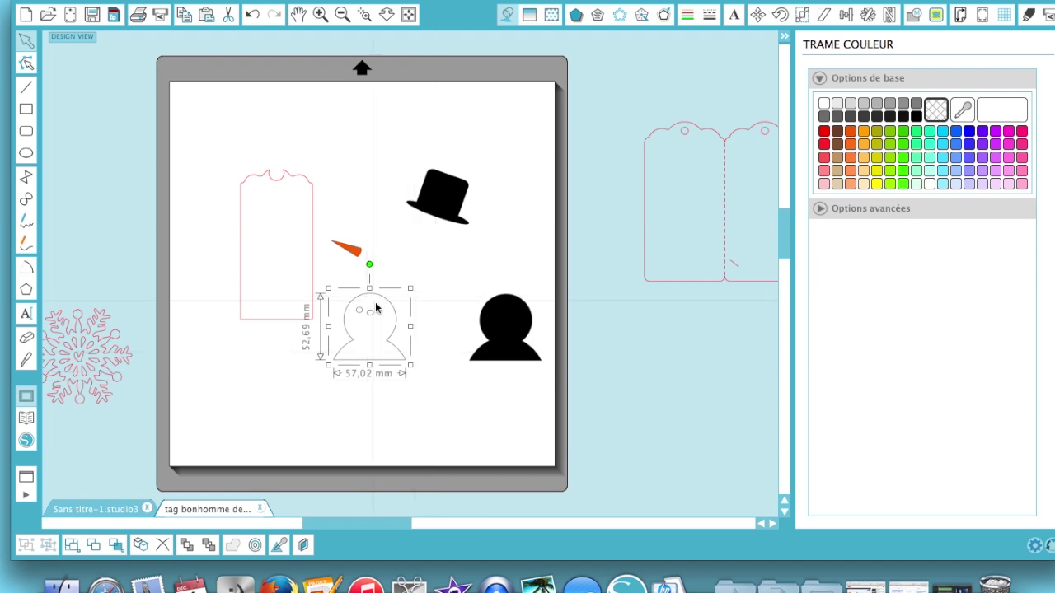
left_click_drag(508, 319, 496, 138)
left_click_drag(438, 188, 429, 149)
left_click(280, 200)
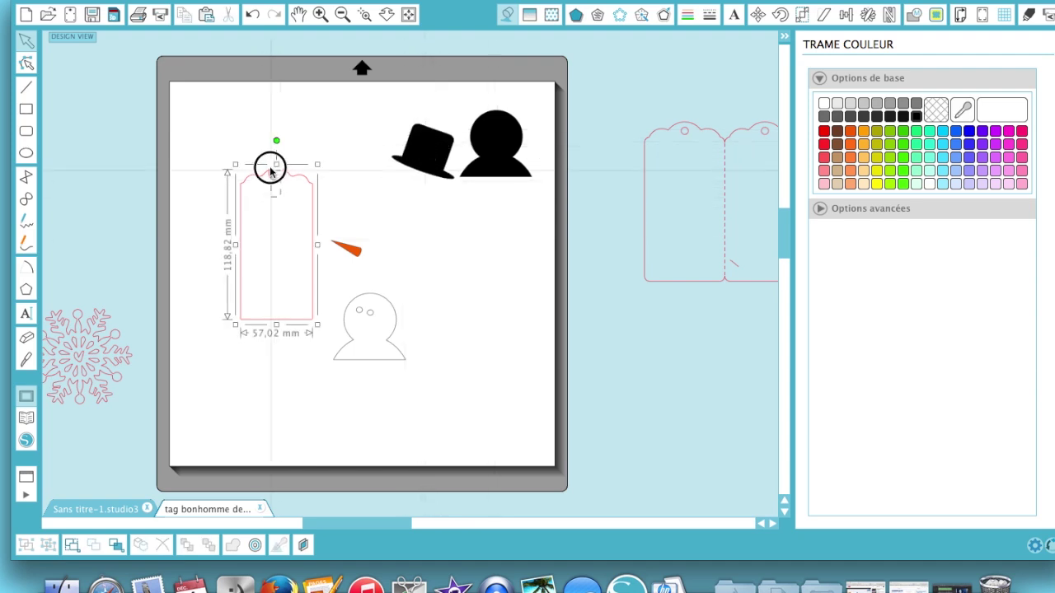
left_click_drag(277, 182, 238, 113)
left_click_drag(357, 250, 221, 434)
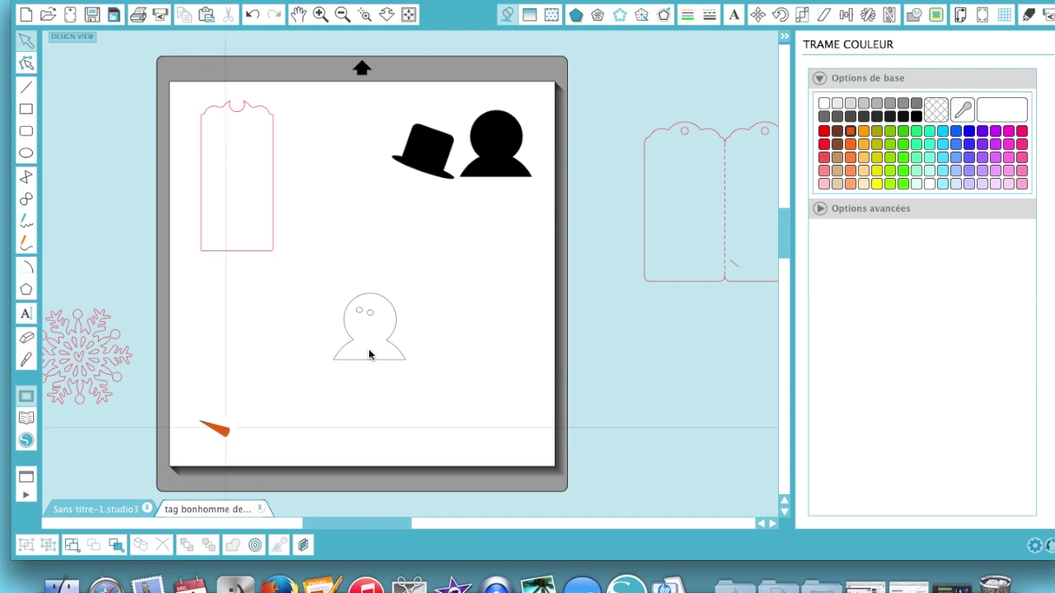
left_click(380, 300)
left_click_drag(380, 301, 474, 220)
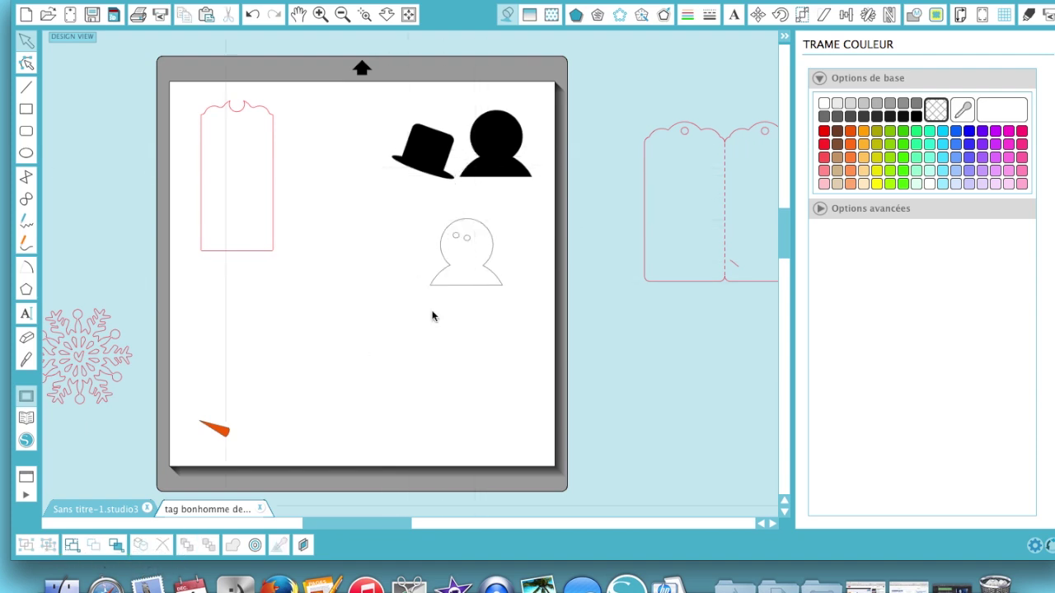
Step: Nudge the composite snowman body slightly down and left, and fill it with white
left_click(448, 289)
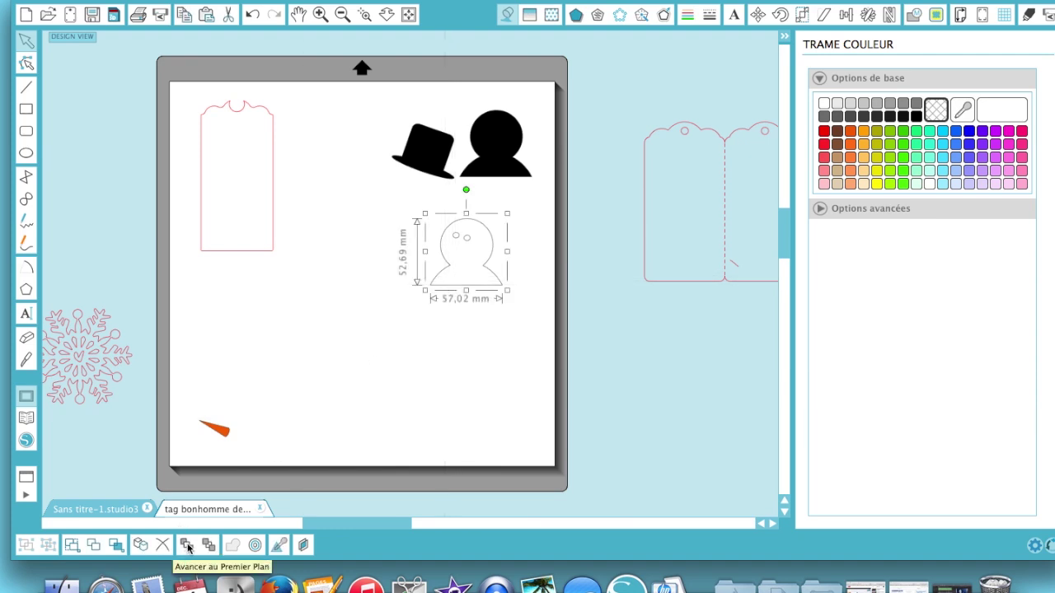
left_click(486, 240)
mouse_move(486, 240)
left_mouse_down()
mouse_move(508, 148)
mouse_move(478, 258)
left_mouse_up()
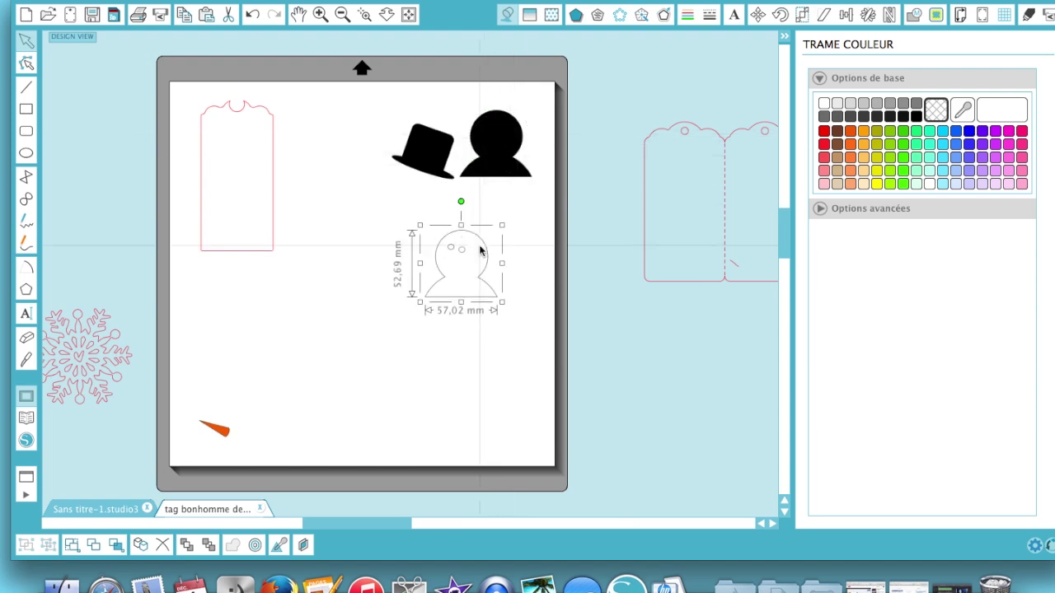
left_click(825, 105)
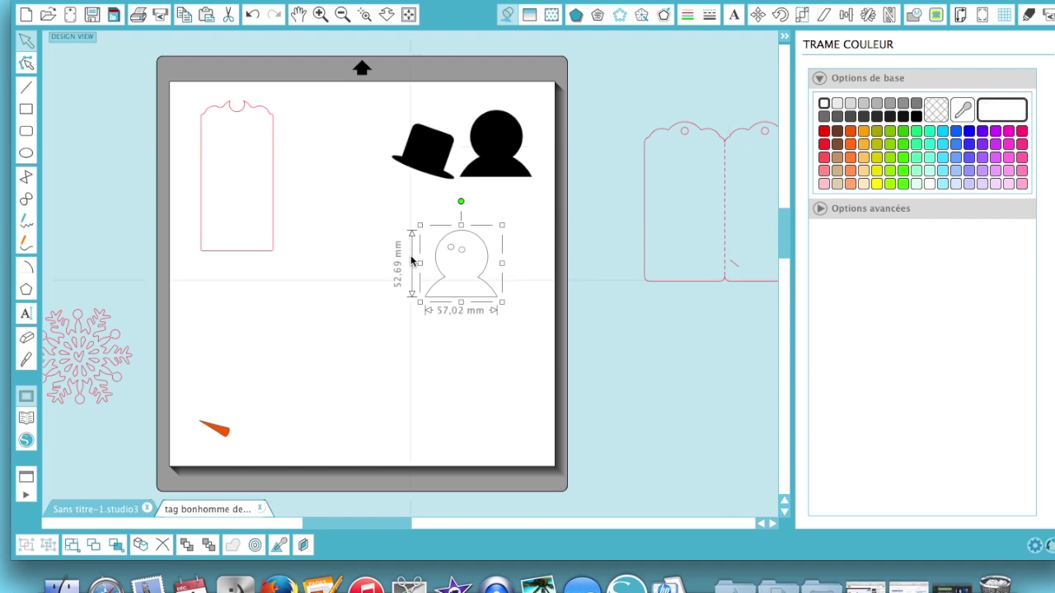
Step: Lay the white body over the black copy to preview the eyes, and move it to the page's lower right area
left_click_drag(482, 240, 516, 125)
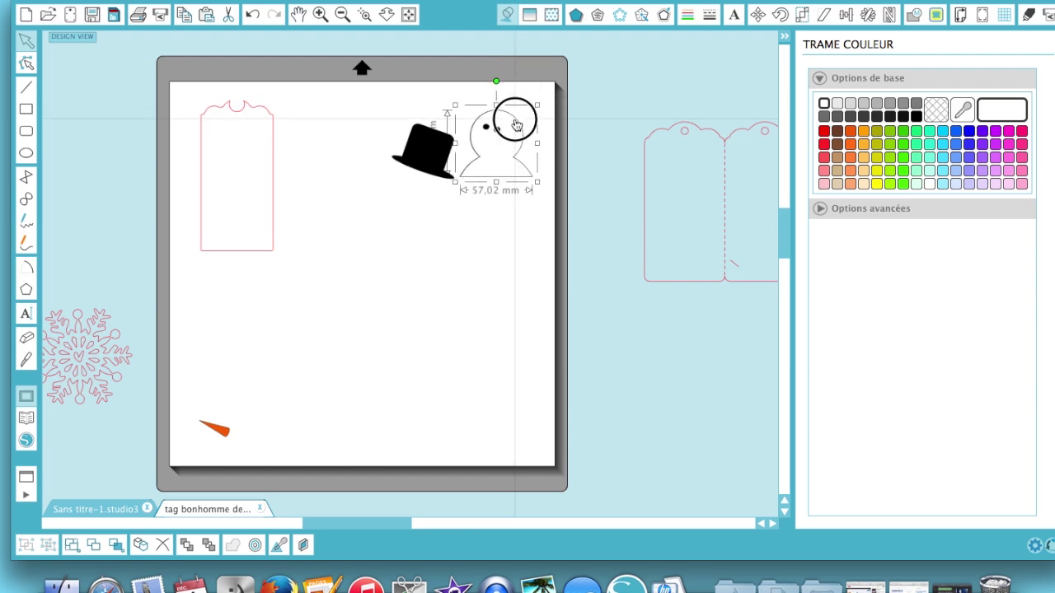
left_click_drag(516, 124, 477, 350)
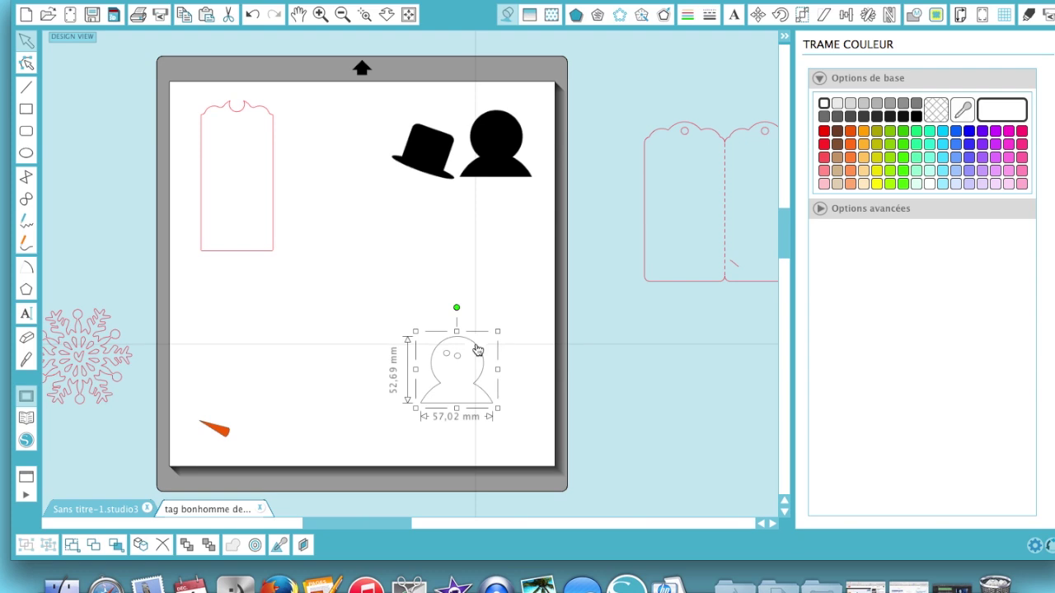